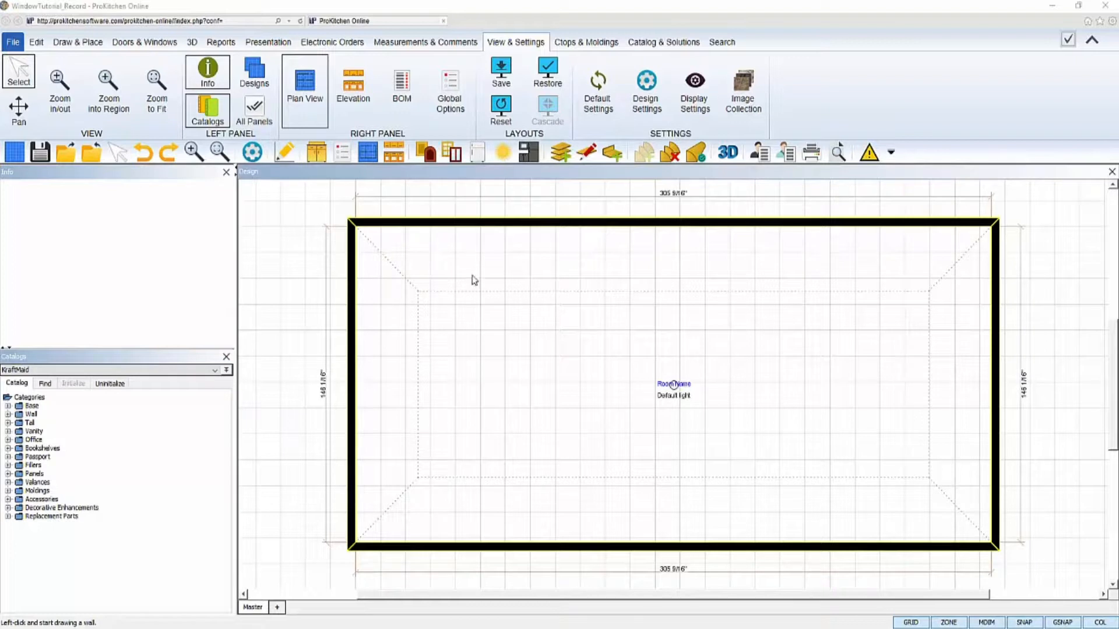
- Open the window catalog and browse its window types, from double hung and casement through picture, bay and skylight windows
left_click(141, 45)
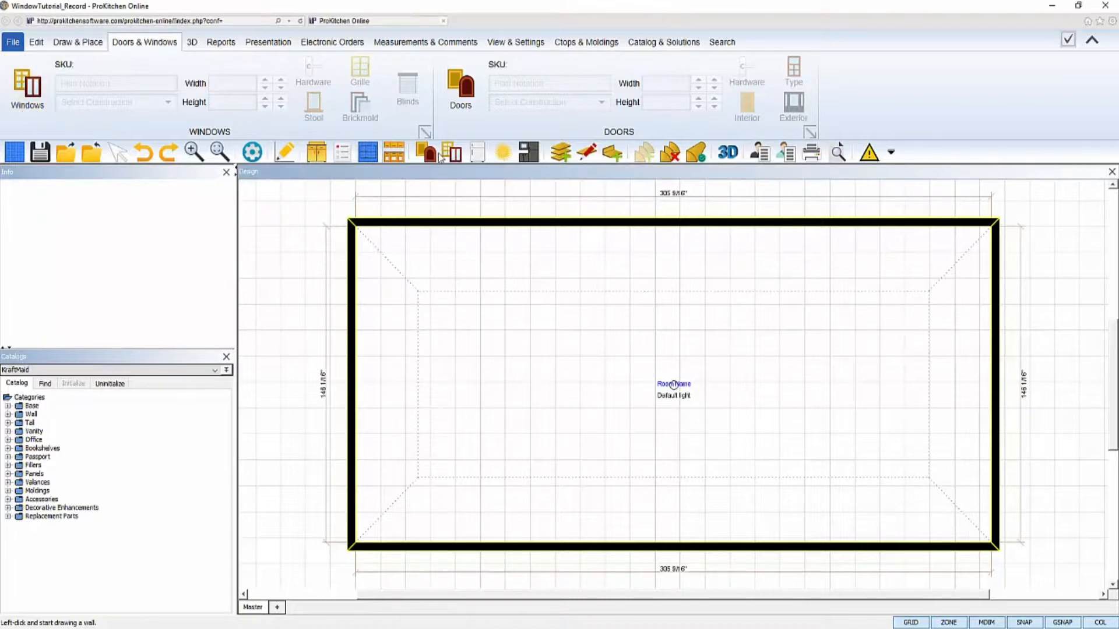
left_click(457, 156)
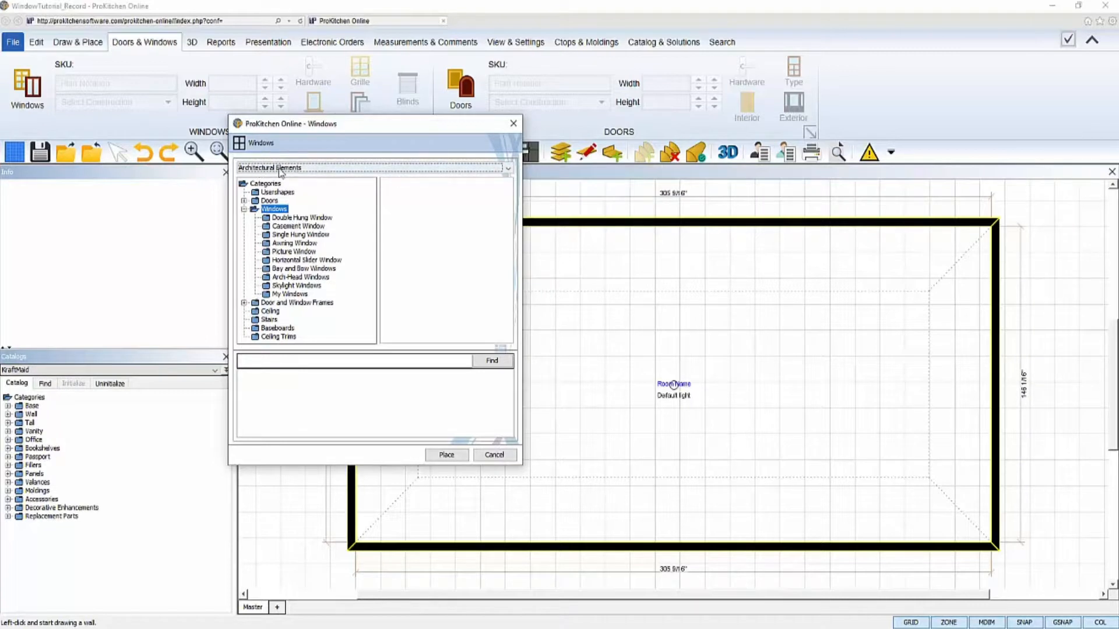
left_click(288, 219)
left_click(292, 226)
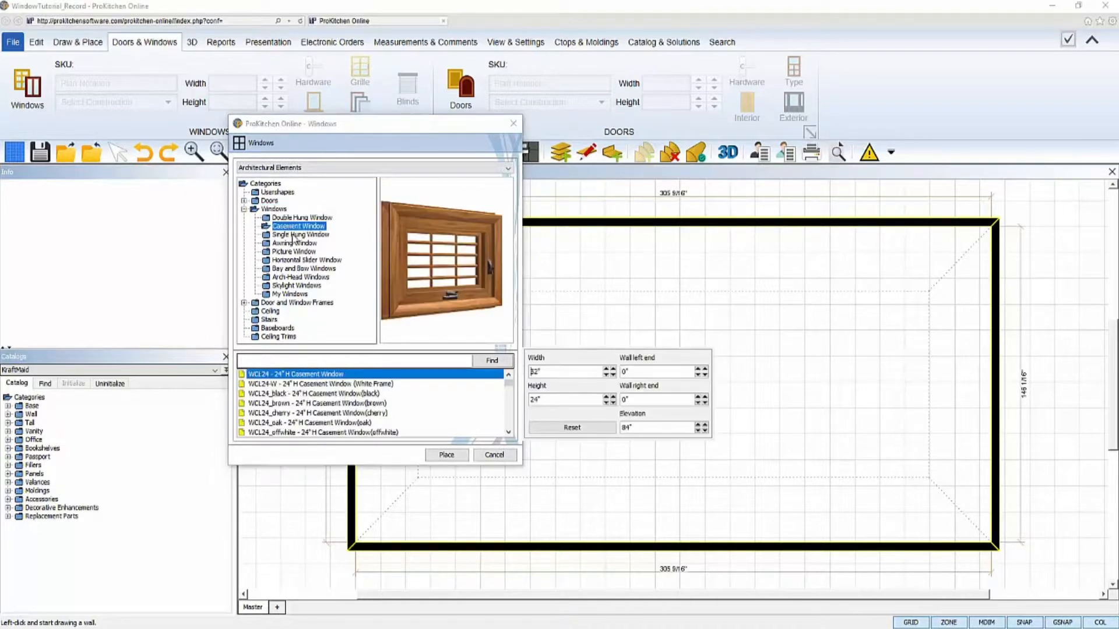
left_click(295, 243)
left_click(295, 252)
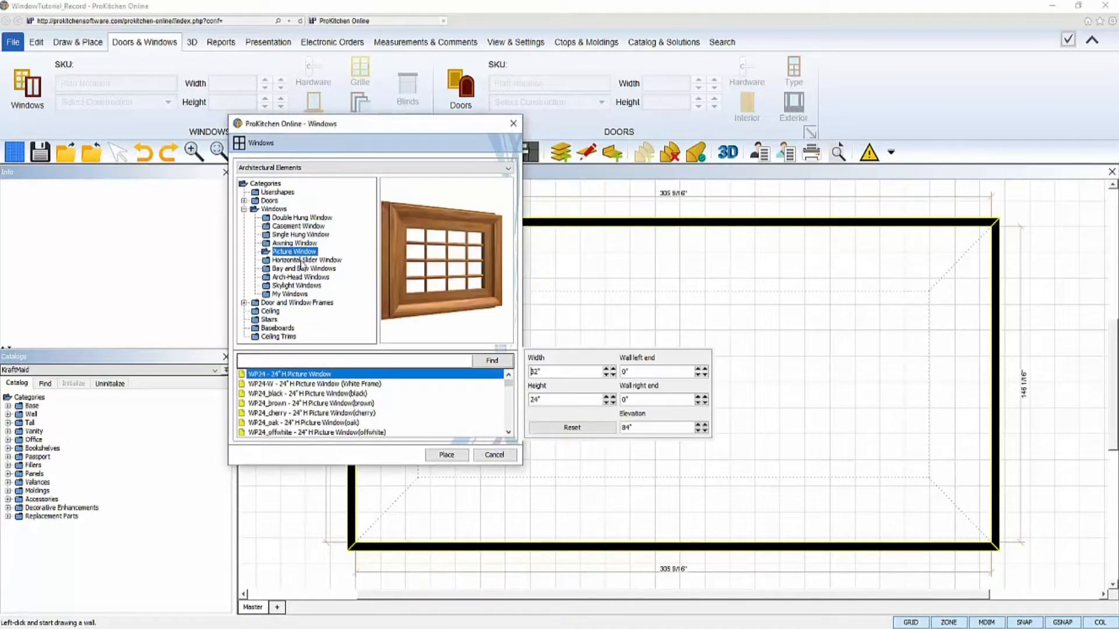
left_click(303, 260)
left_click(302, 270)
left_click(301, 278)
left_click(300, 285)
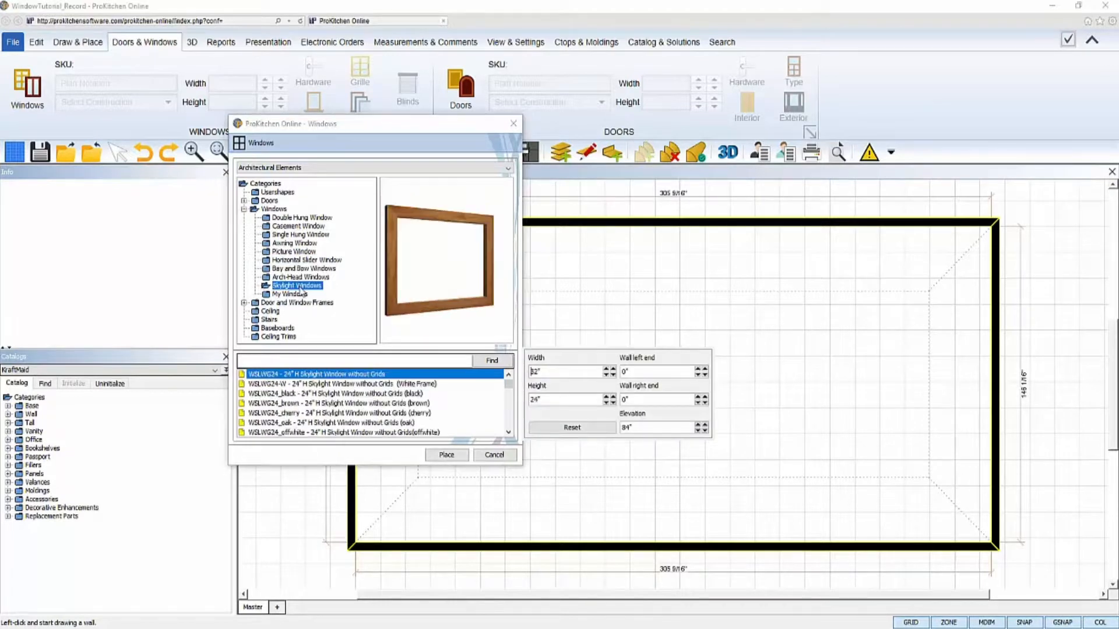
- Choose the WCL48 48" H Casement Window from the casement category and set its width to 34"
left_click(297, 227)
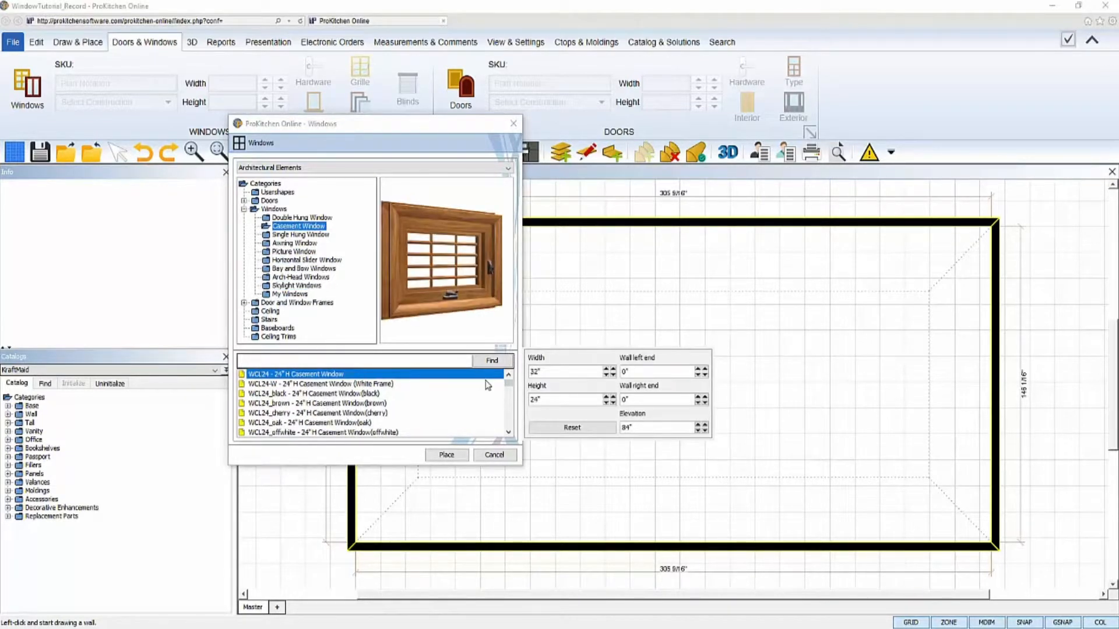
left_click(508, 433)
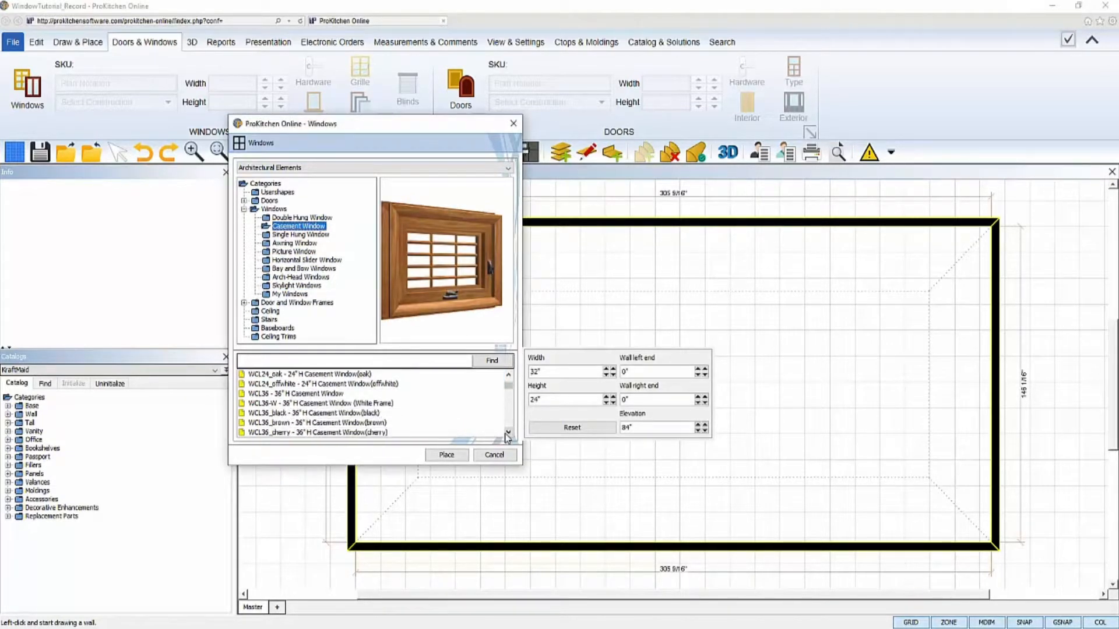
left_click(509, 433)
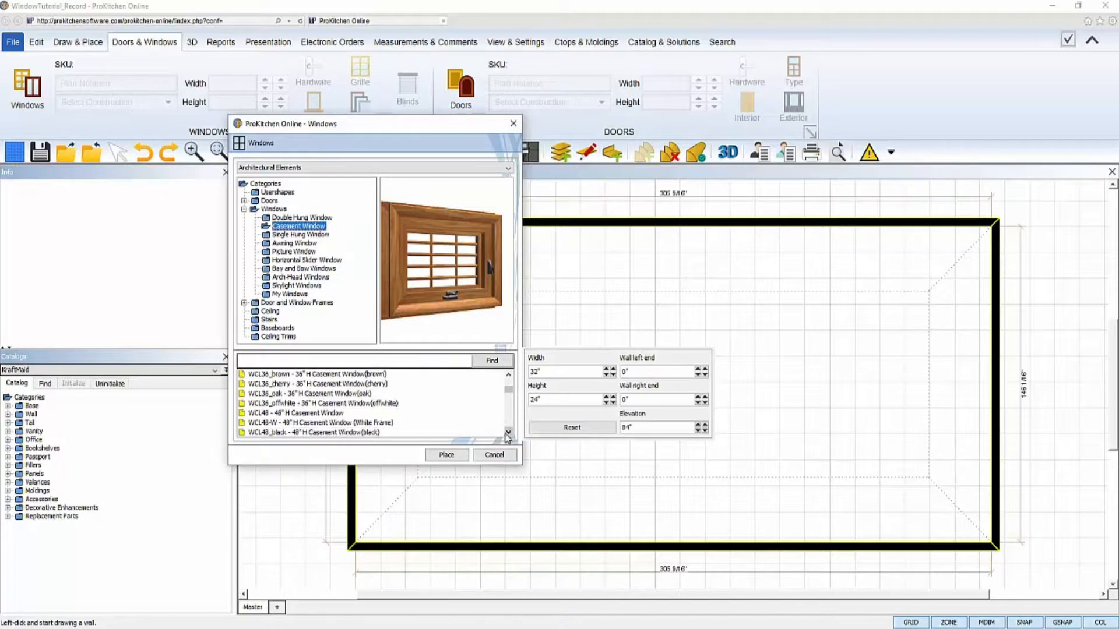
left_click(340, 413)
left_click_drag(553, 372, 516, 376)
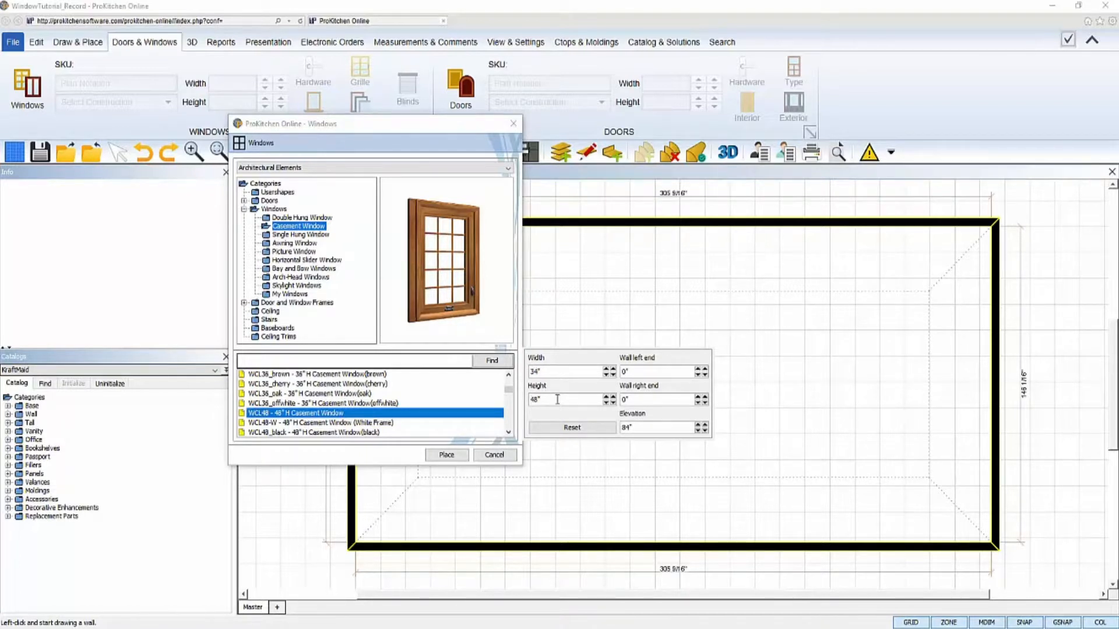
- Place the casement window on the room's upper wall, 12" from the wall's left end
left_click(453, 457)
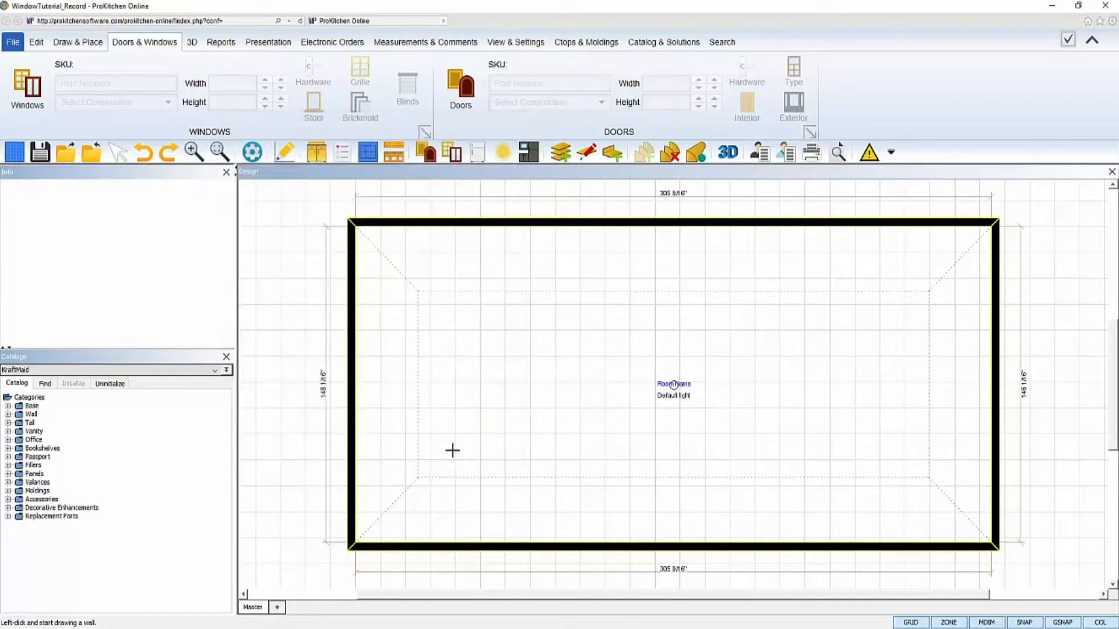
left_click(410, 222)
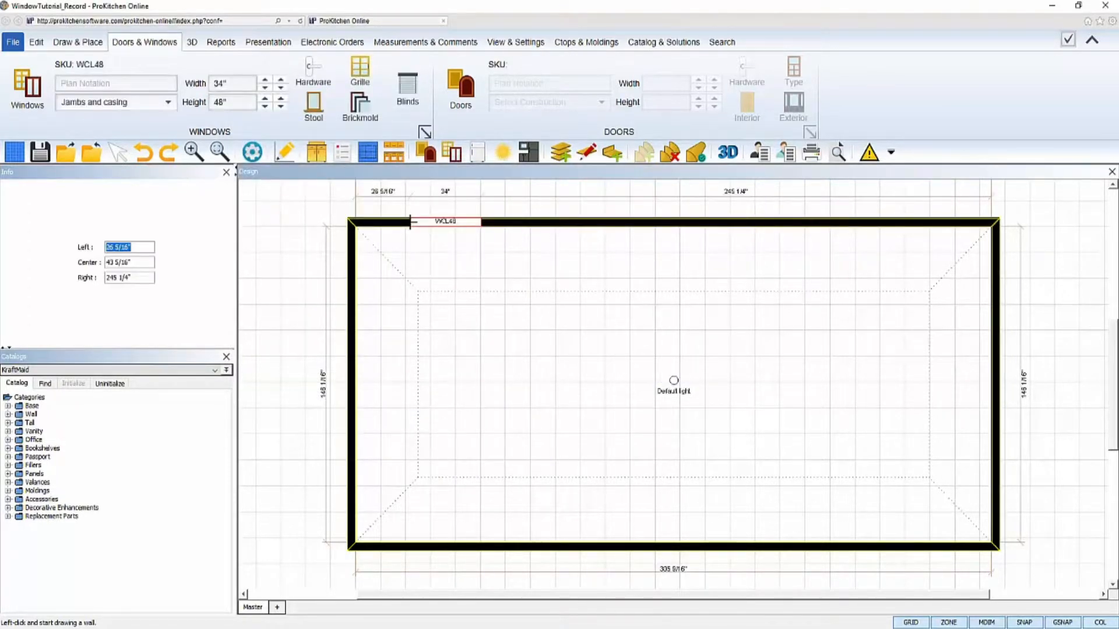
mouse_move(407, 226)
left_mouse_down()
mouse_move(380, 224)
mouse_move(479, 226)
mouse_move(382, 226)
mouse_move(460, 227)
mouse_move(394, 223)
left_mouse_up()
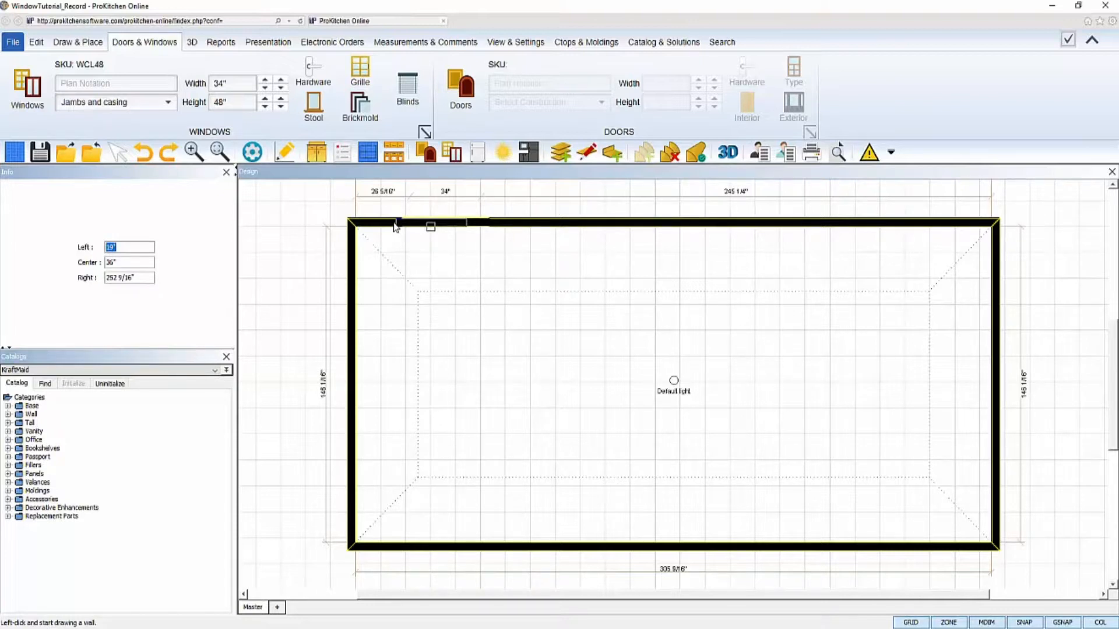
left_click_drag(396, 227, 127, 255)
left_click_drag(298, 221, 381, 230)
key("Return")
- Choose the 30C1420 30 Angle Bay Window and set its width to 80" and height to 60"
left_click_drag(401, 128, 219, 174)
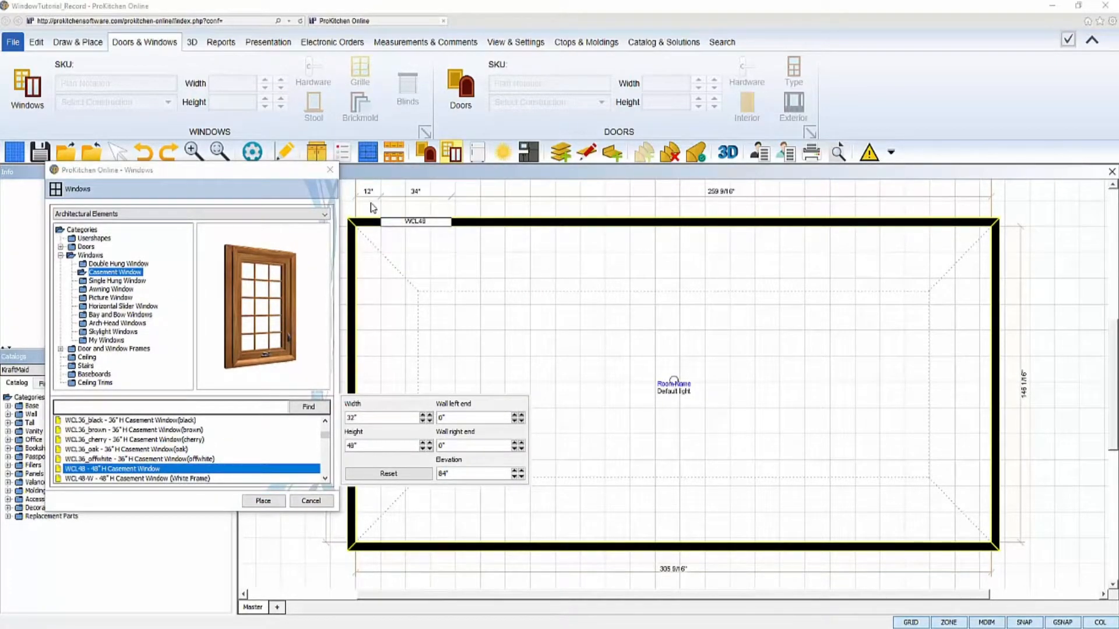
left_click(133, 314)
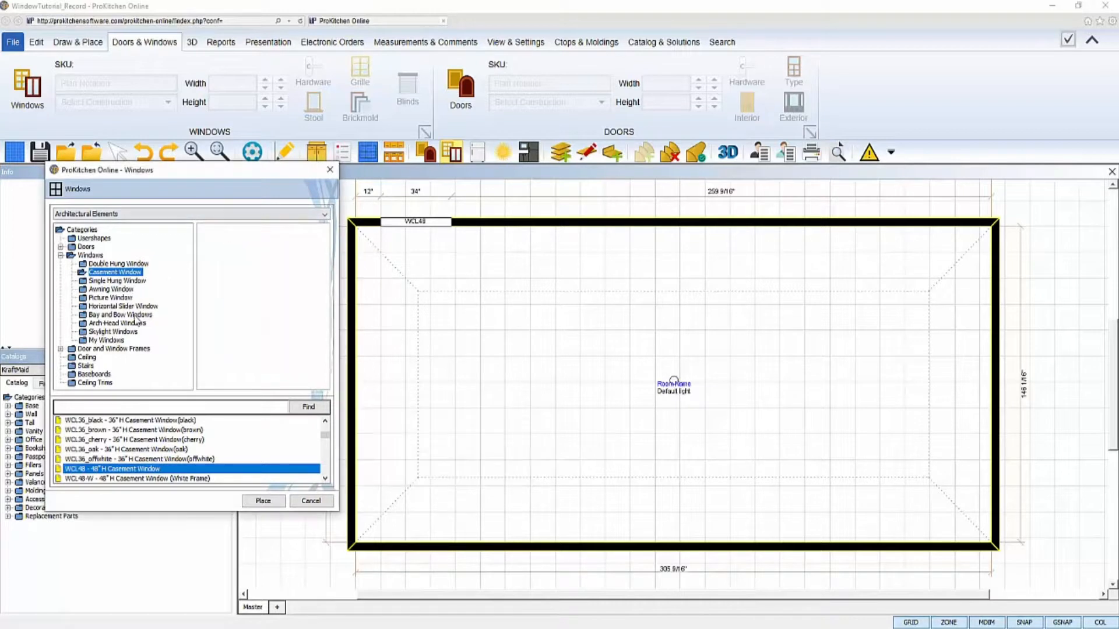
left_click(236, 420)
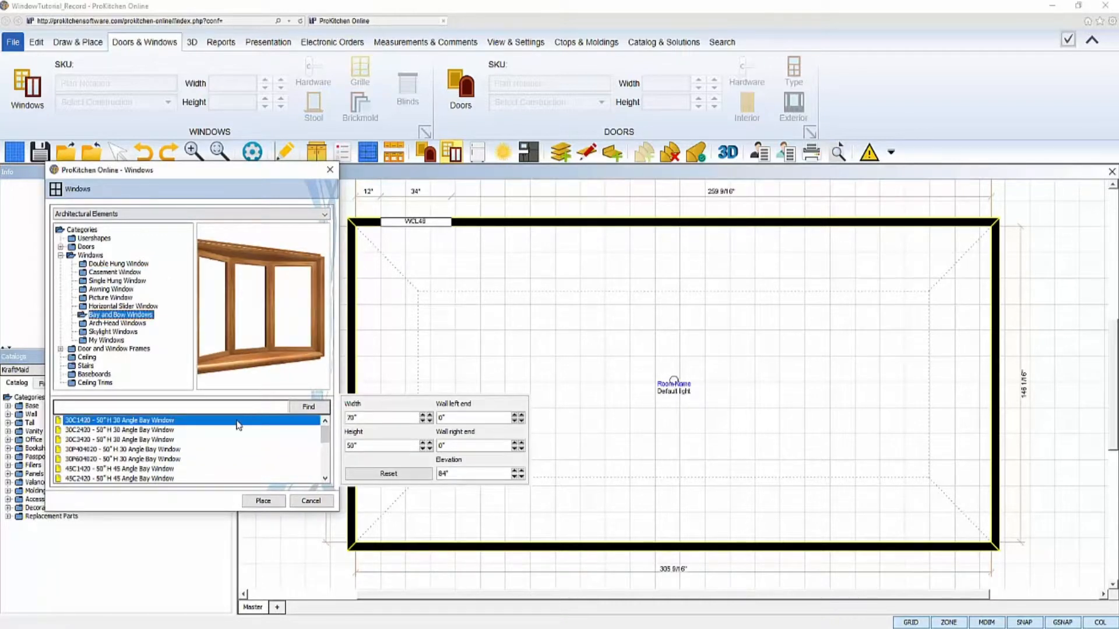
left_click(374, 416)
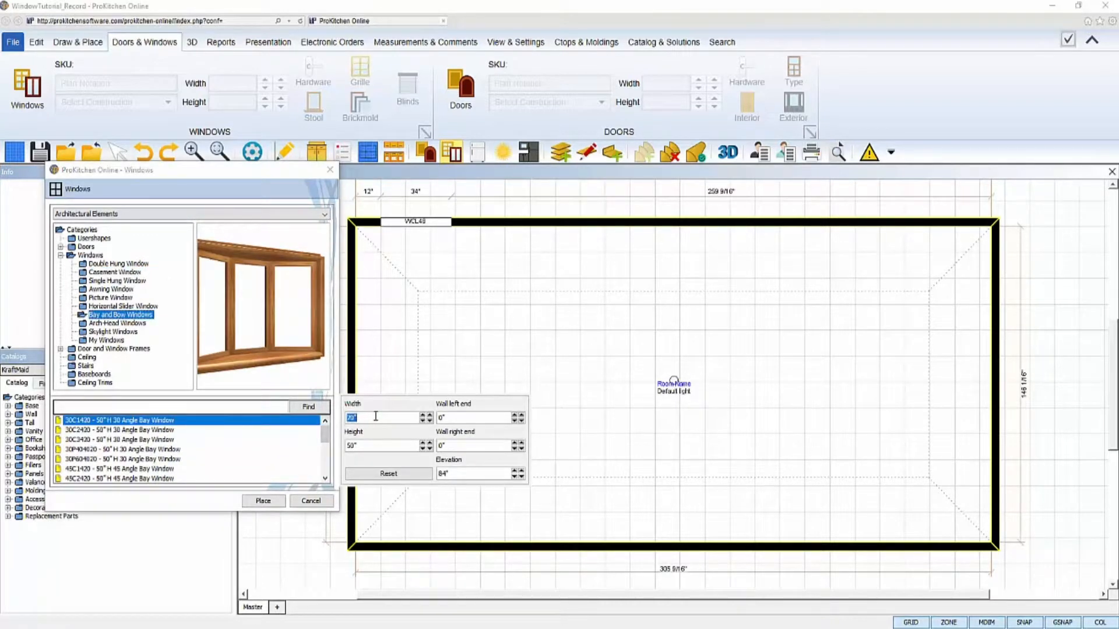
left_click(372, 446)
type("60")
- Place the bay window on the upper wall, 6" from its right end, and close the window catalog
left_click(267, 502)
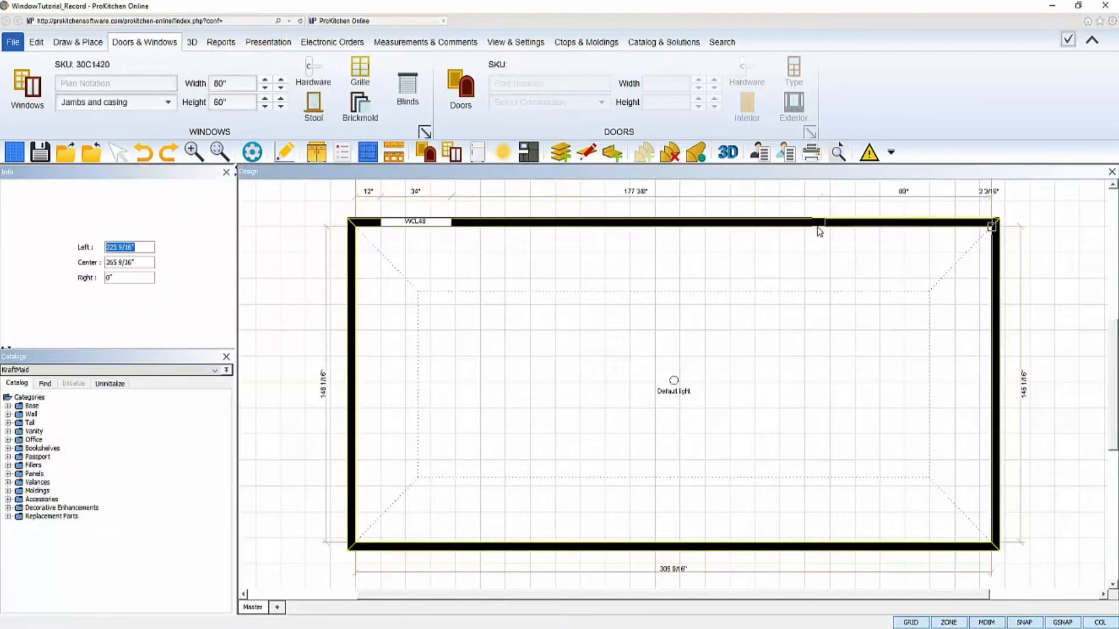
key("Tab")
key("Tab")
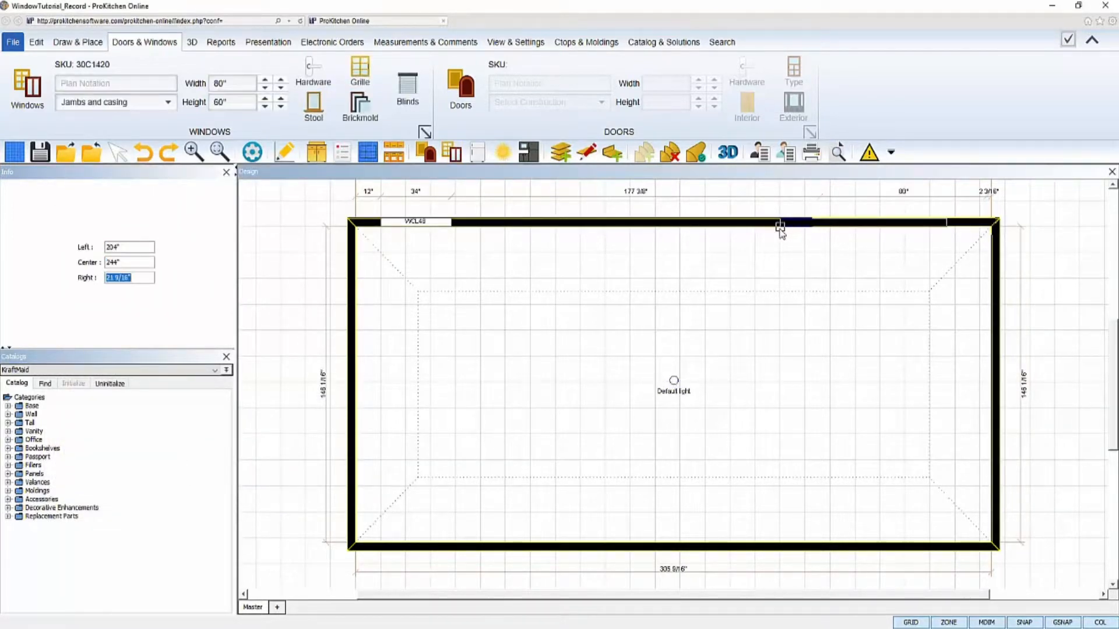
type("6")
key("Return")
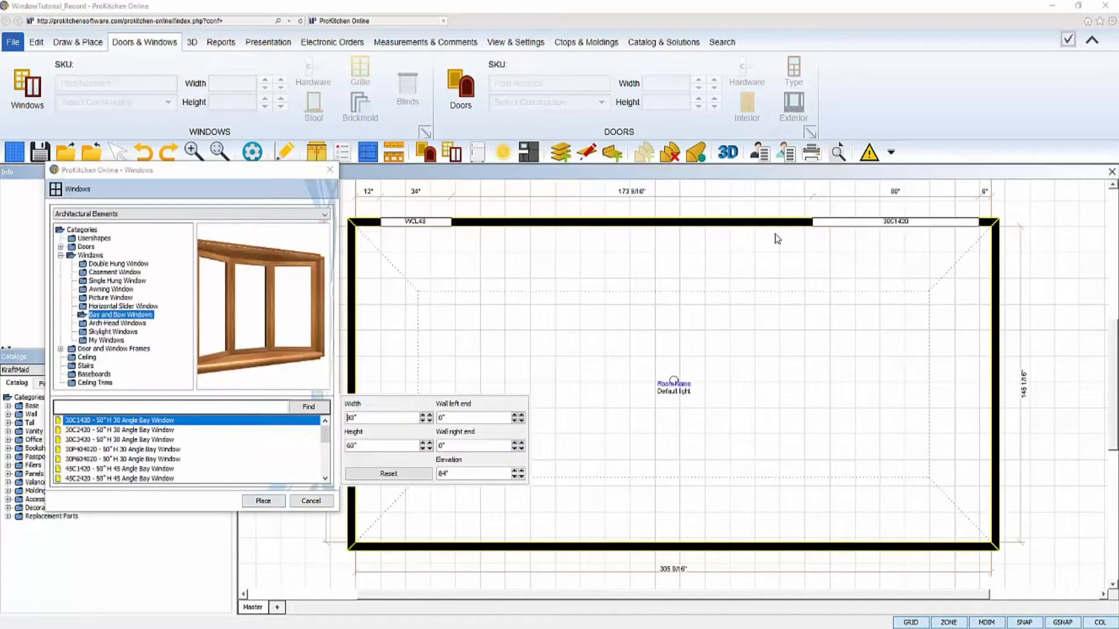
left_click(324, 504)
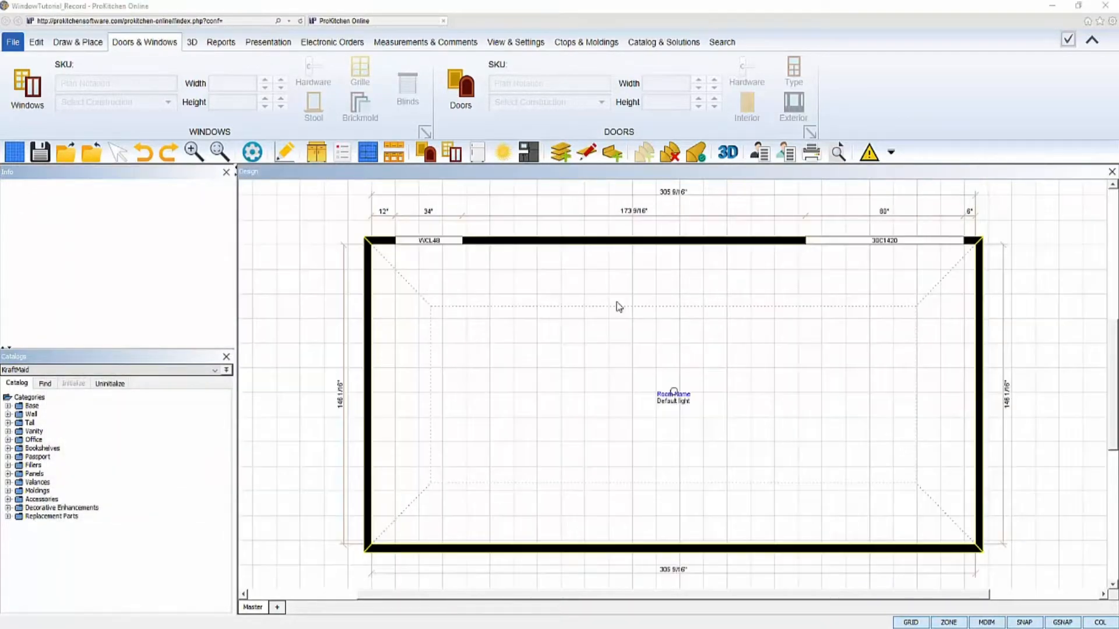
- Open the attributes of the WCL48 casement window on the upper wall
left_click(454, 242)
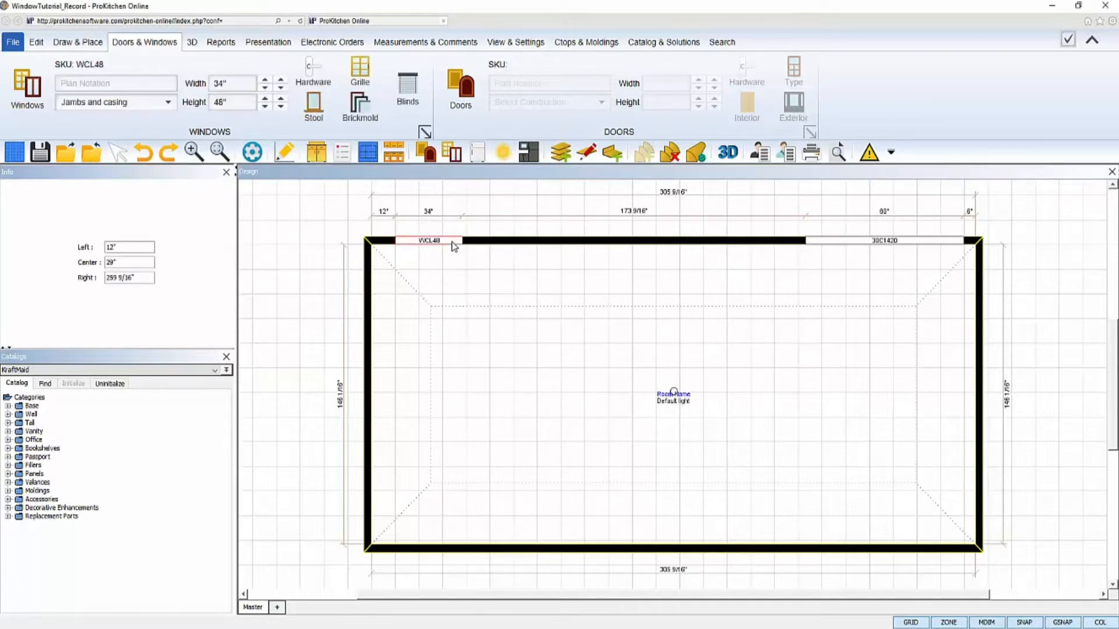
right_click(453, 243)
mouse_move(469, 279)
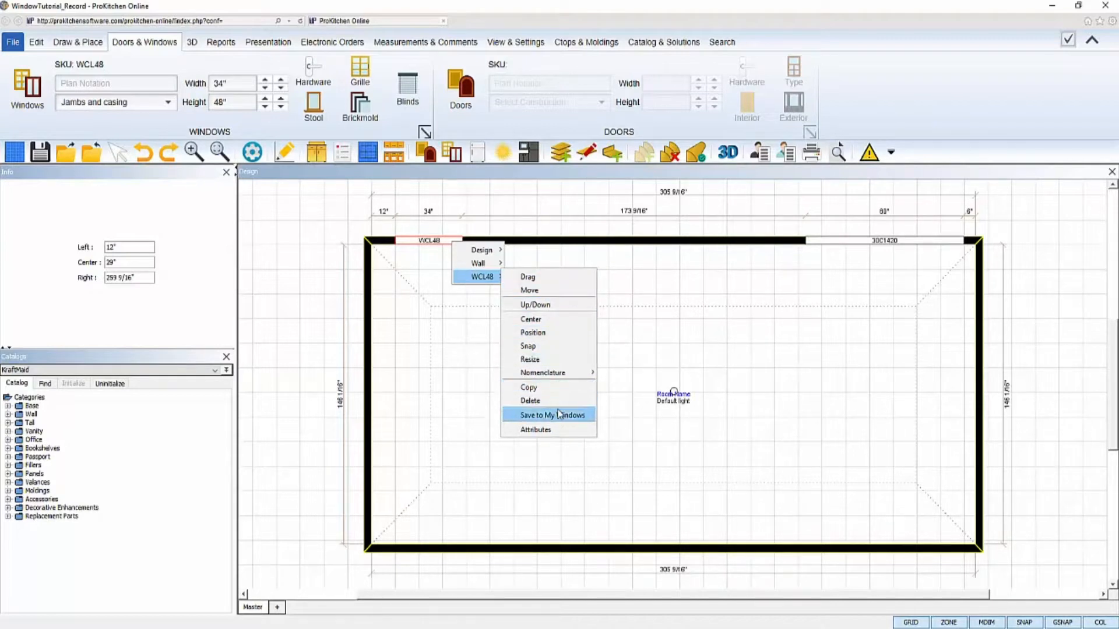
left_click(537, 432)
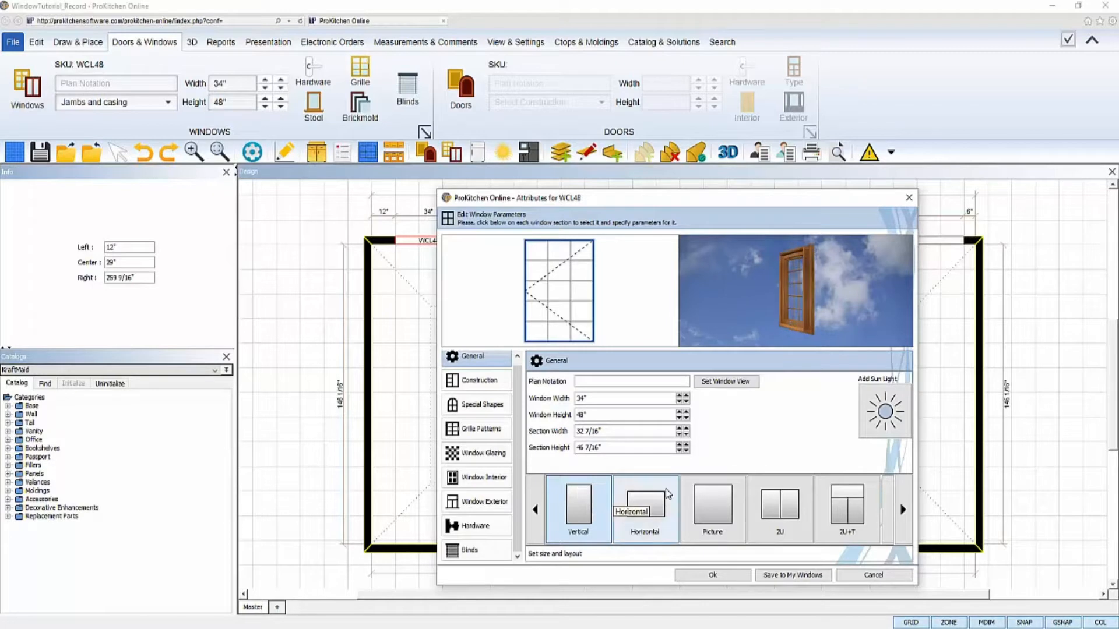
- Examine the window's construction, shape, grille, glazing, interior, exterior, hardware and blinds options, previewing the blinds on and off
left_click(481, 383)
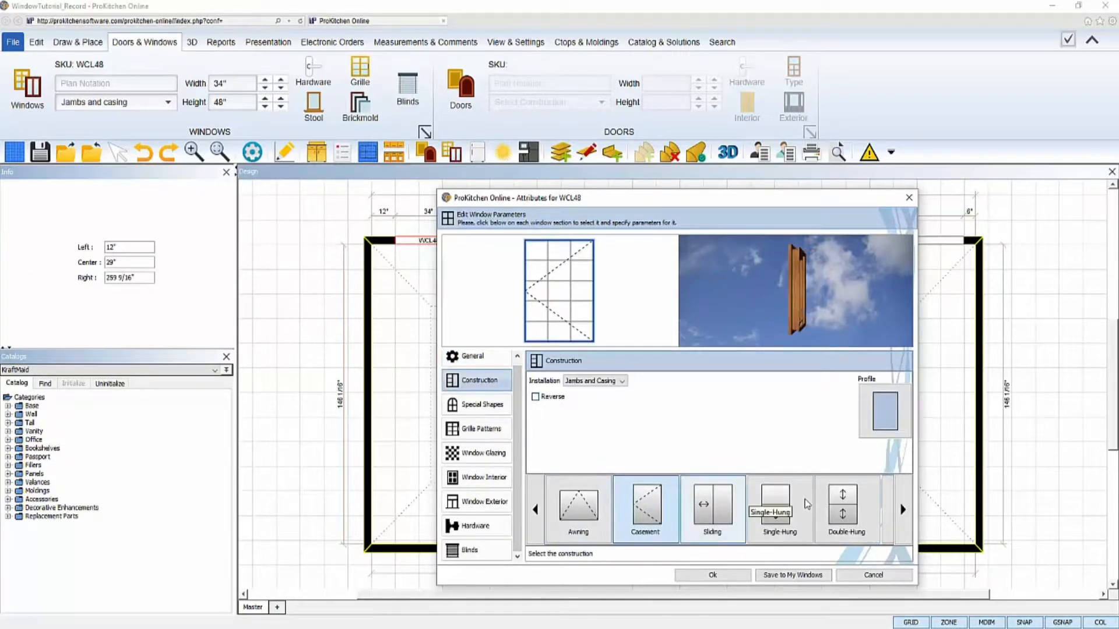
left_click(483, 408)
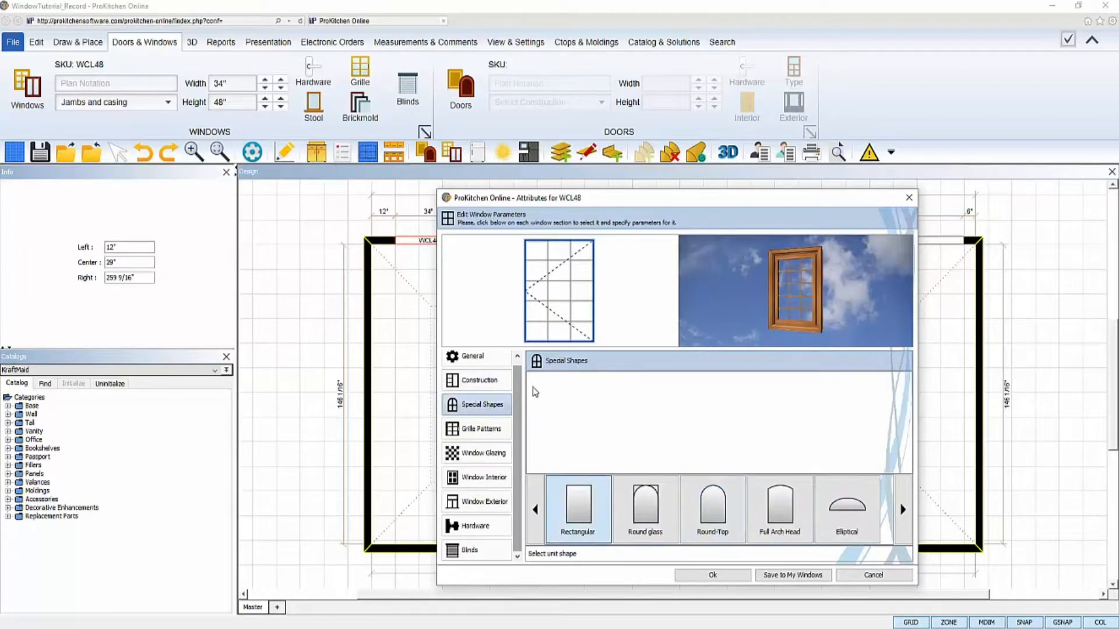
left_click(497, 430)
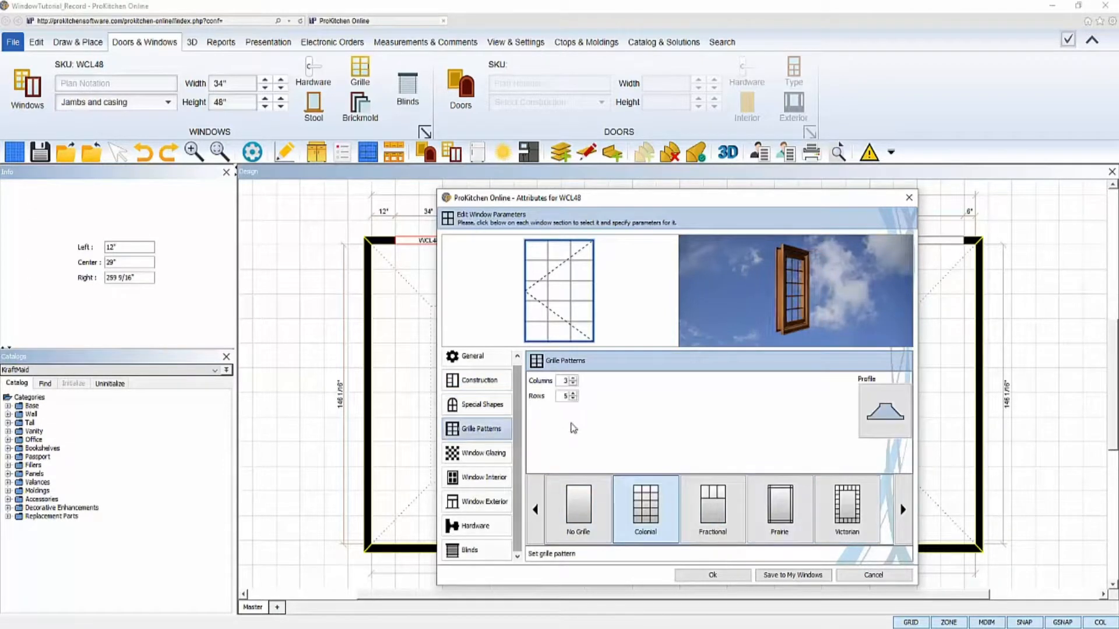
left_click(476, 455)
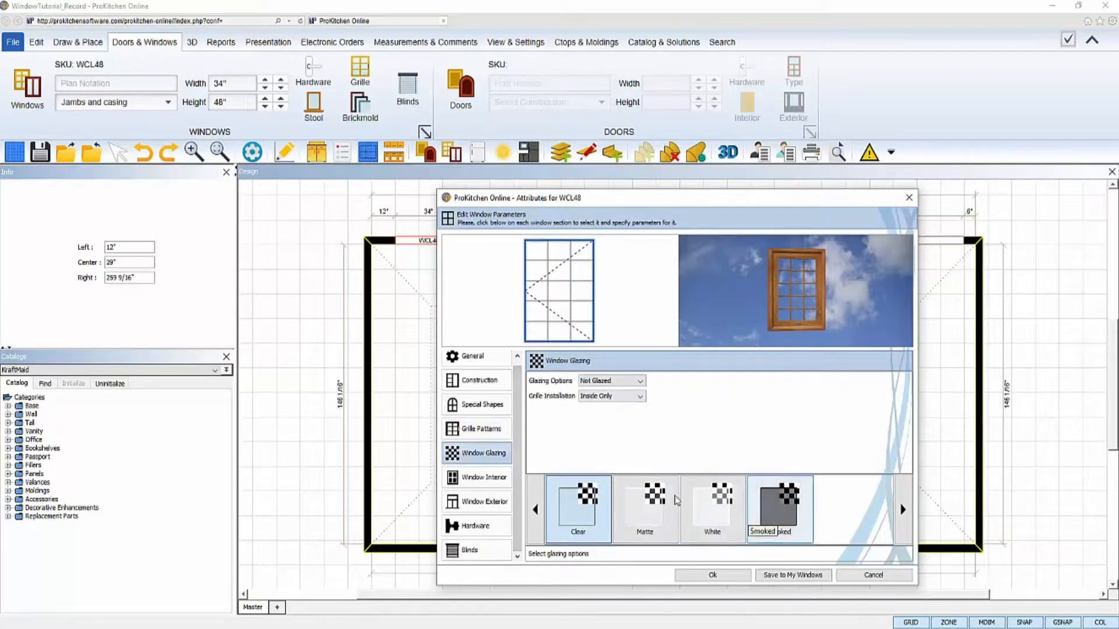
left_click(483, 477)
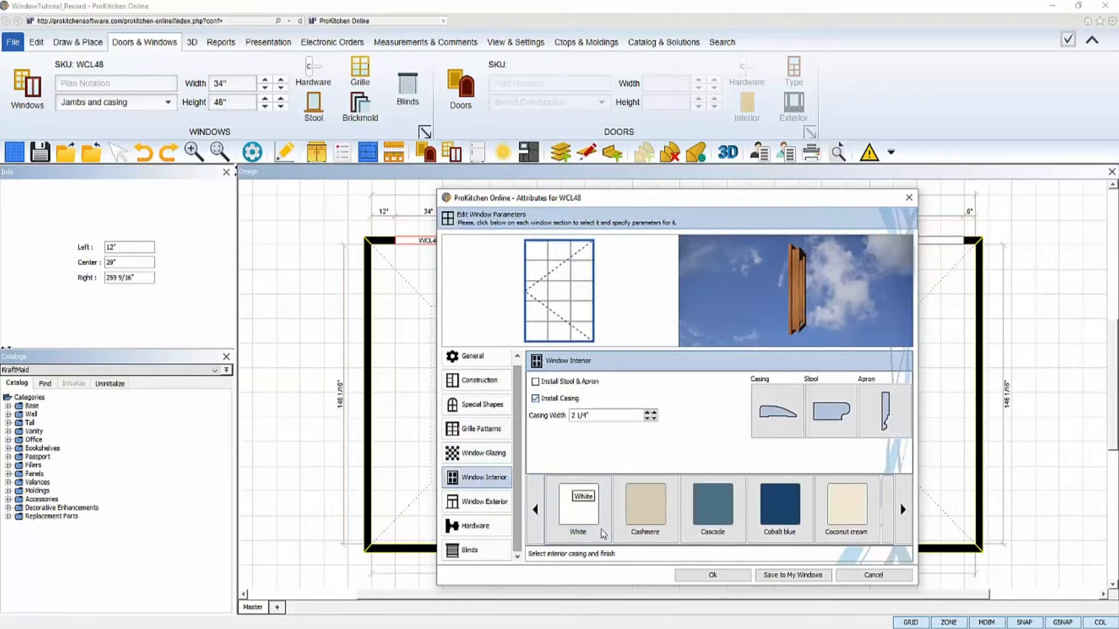
left_click(484, 501)
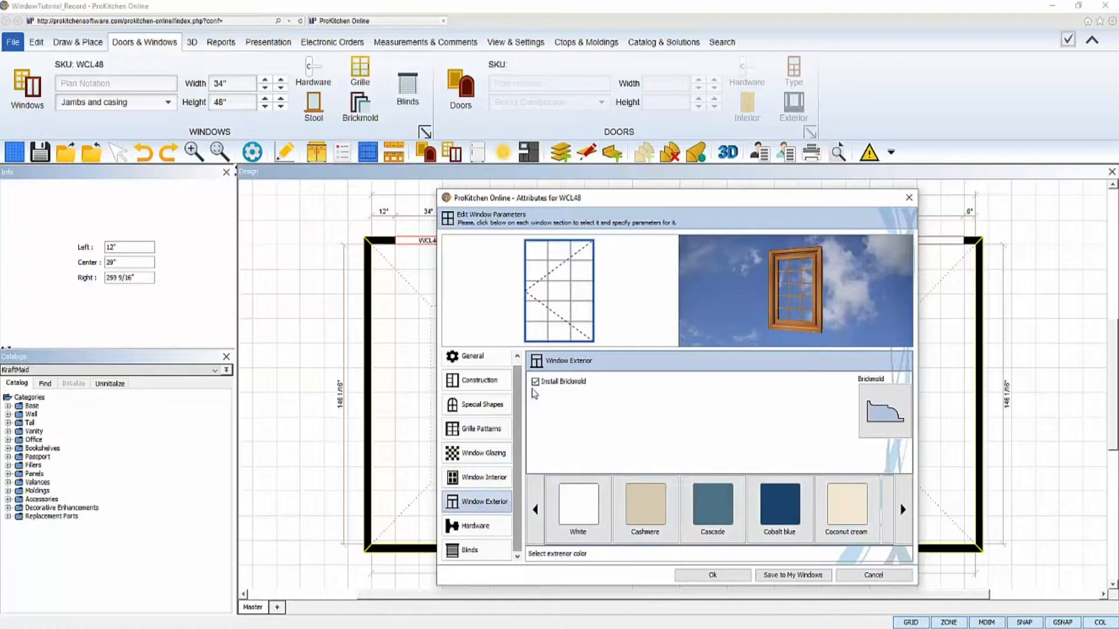
left_click(477, 526)
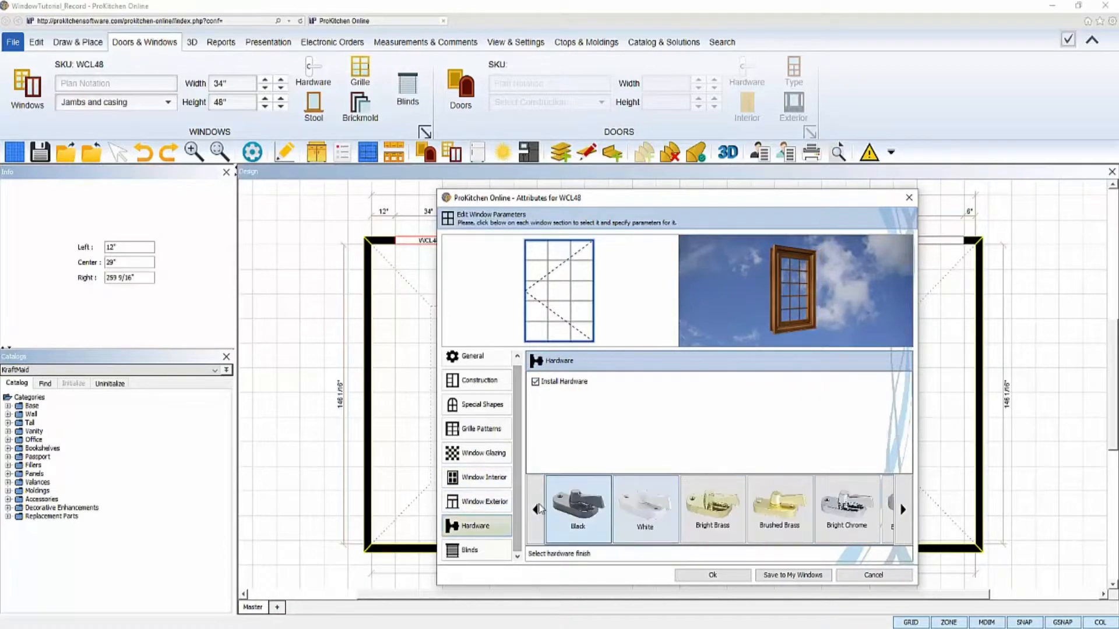
left_click(489, 550)
left_click(535, 382)
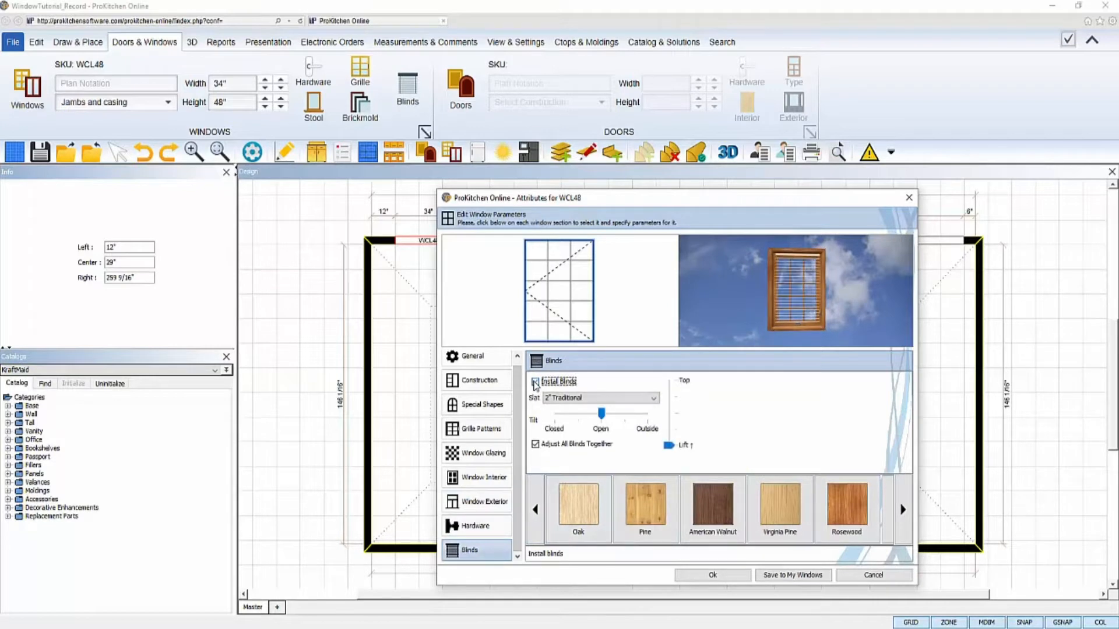
left_click(535, 383)
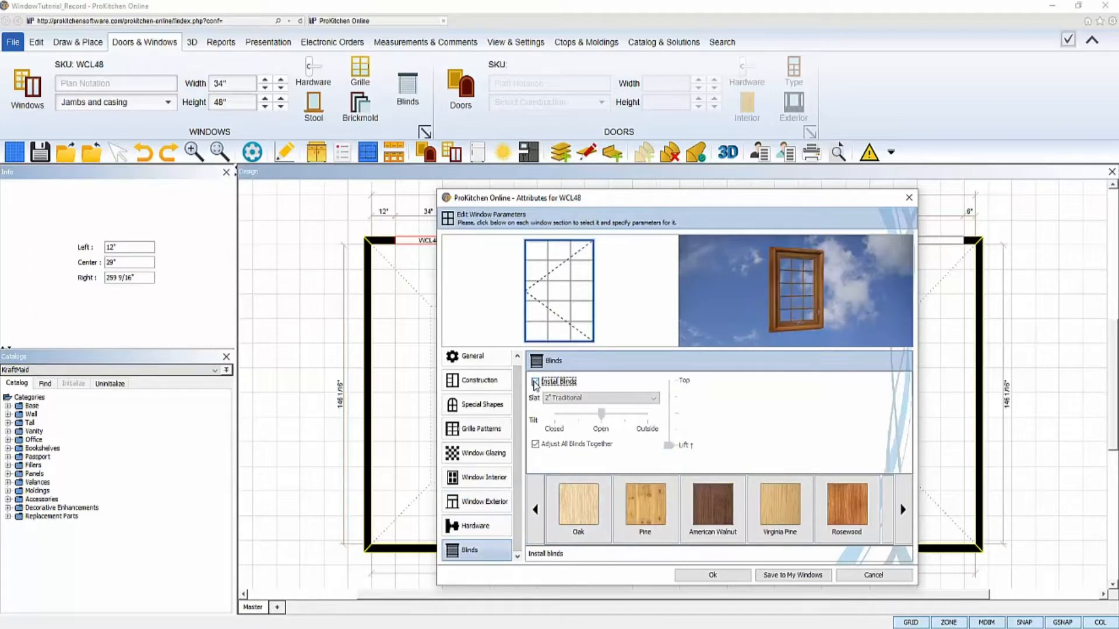
- Give the casement window a Round-Top shape and reduce its Colonial grille to 3 rows
left_click(482, 403)
left_click(722, 525)
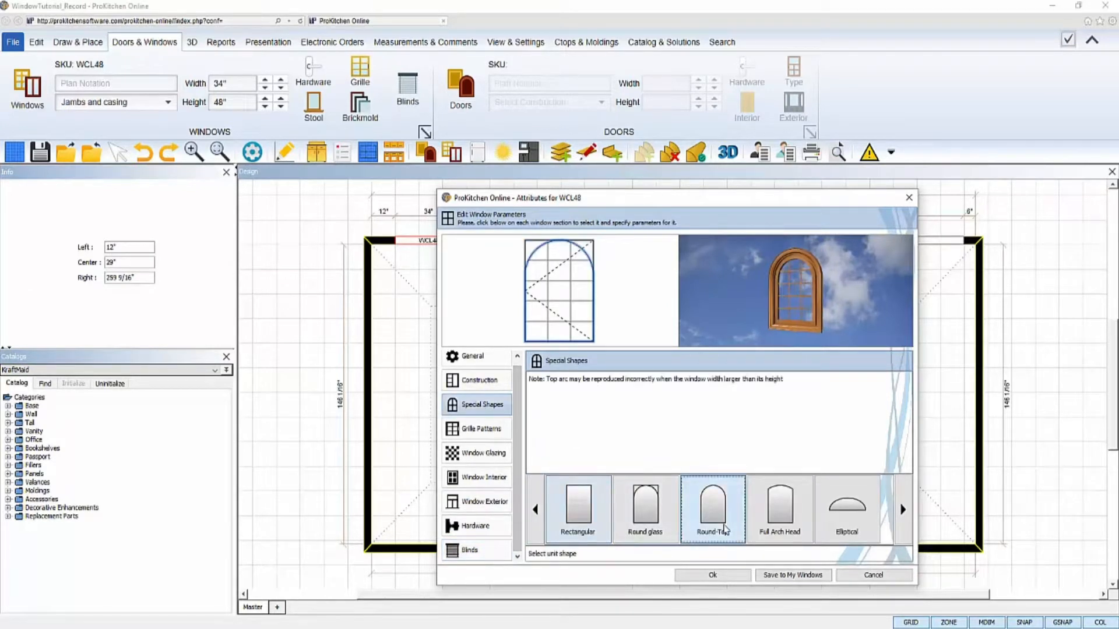
left_click(482, 429)
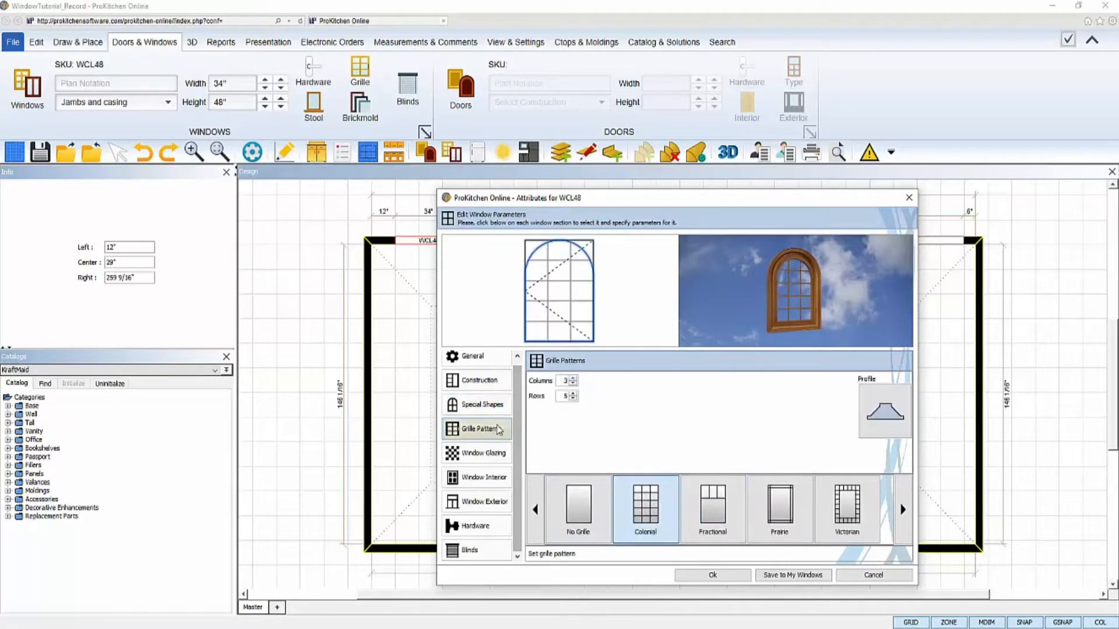
left_click(565, 396)
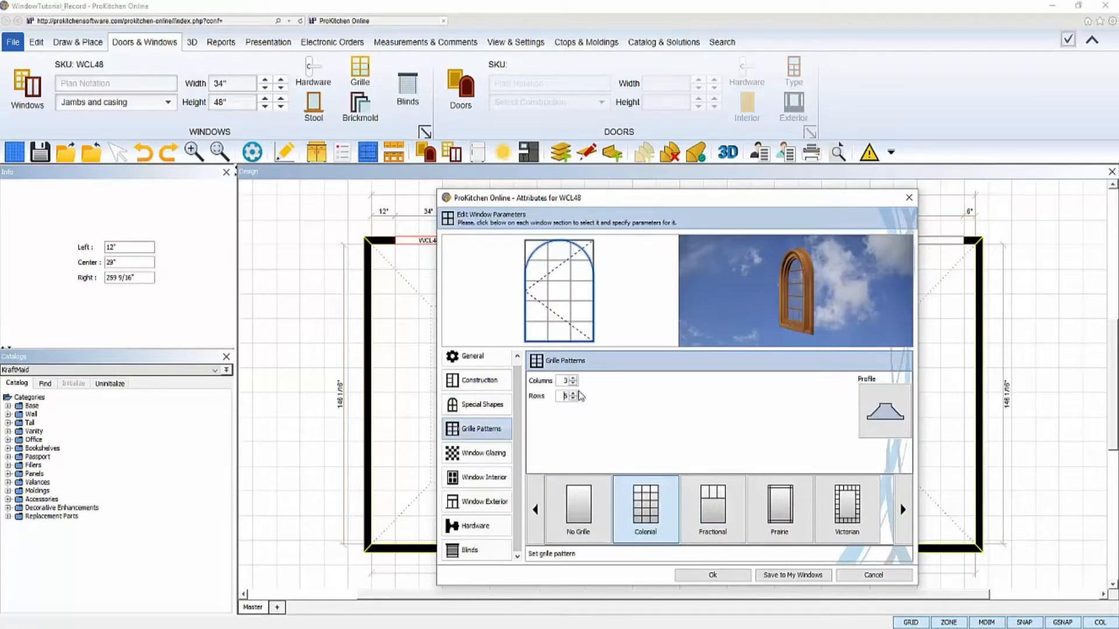
left_click(574, 399)
left_click(573, 399)
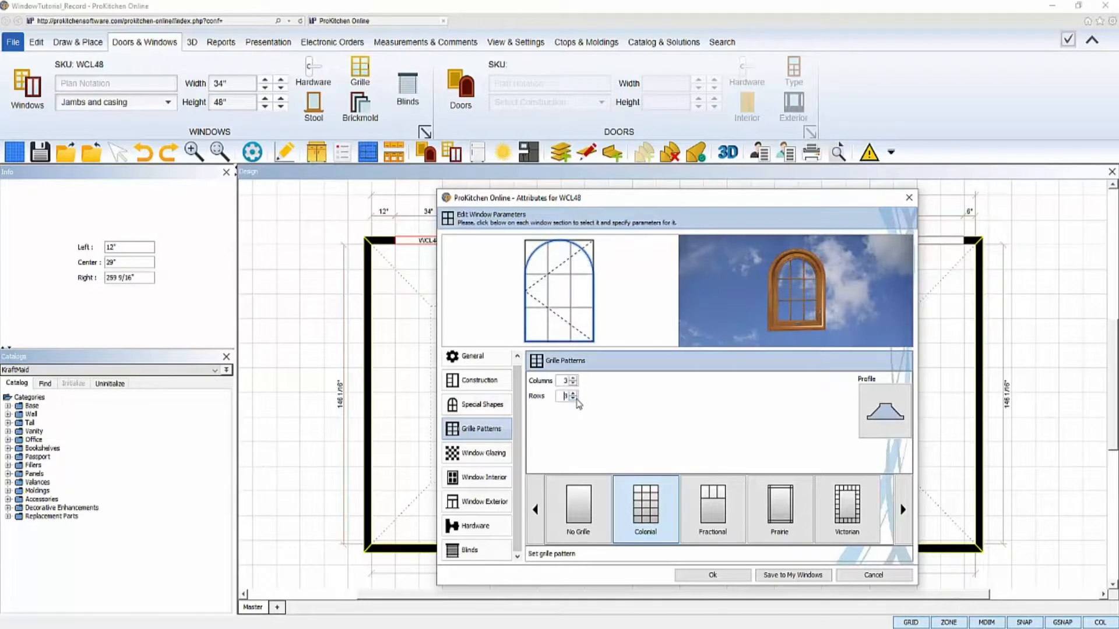
- Set the window's interior, exterior and hardware finishes to White
left_click(484, 478)
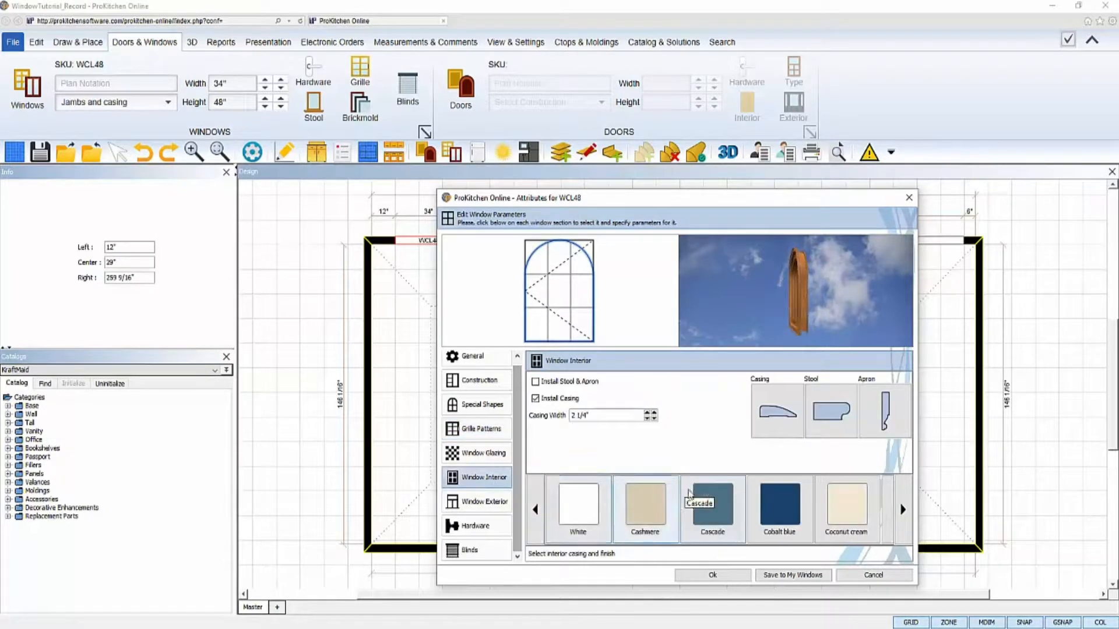
left_click(485, 502)
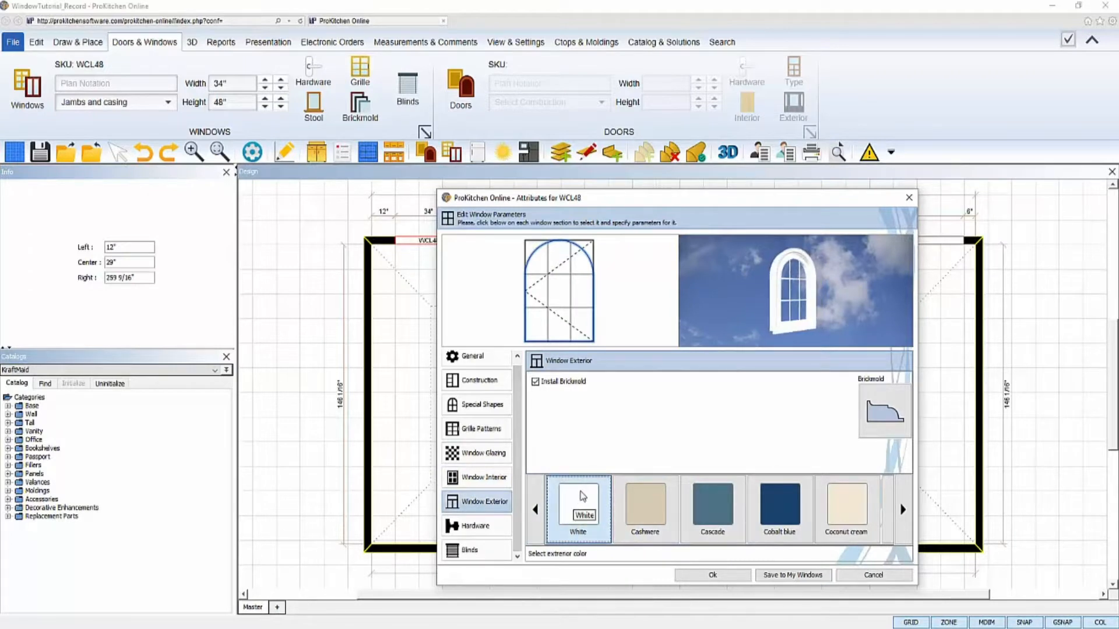
left_click(487, 527)
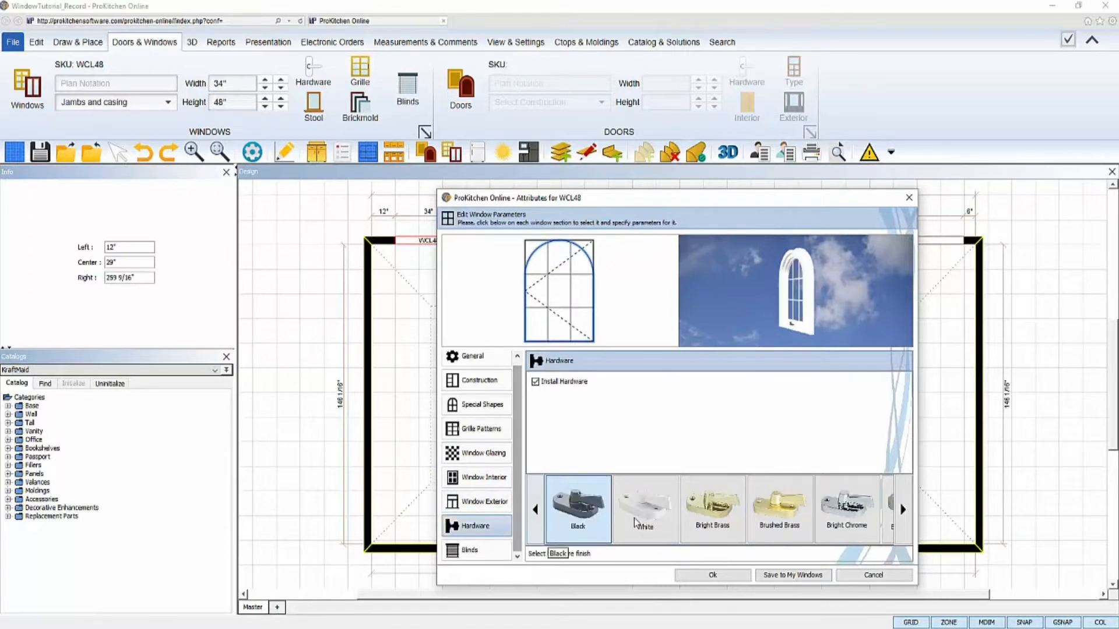
left_click(647, 504)
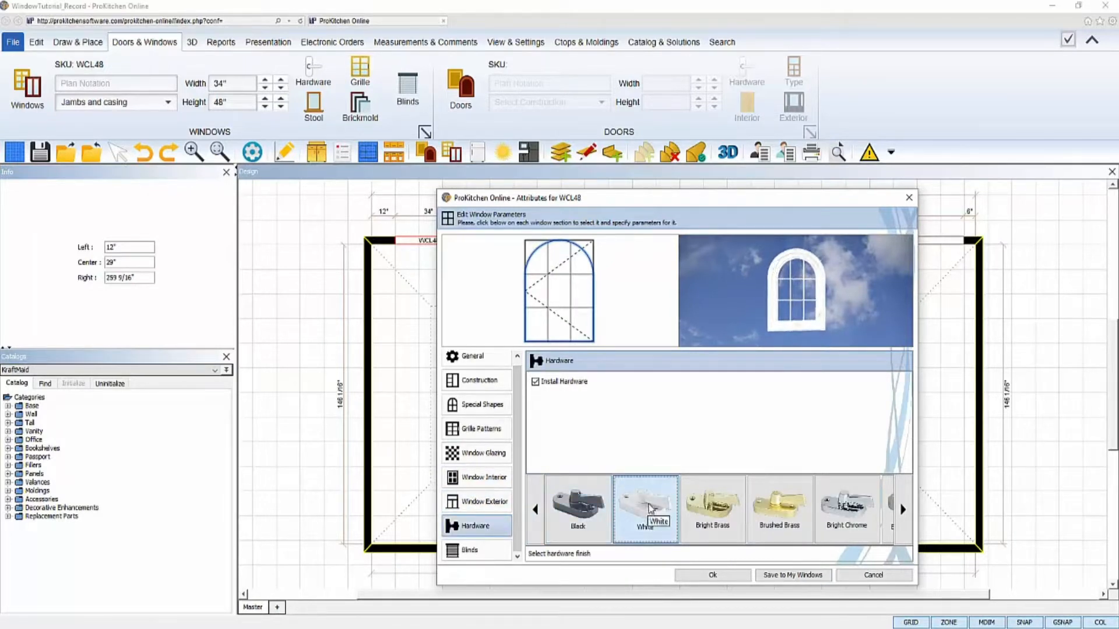
- Preview the available background images and set the window view to wp_04.jpg in the general settings
left_click(473, 356)
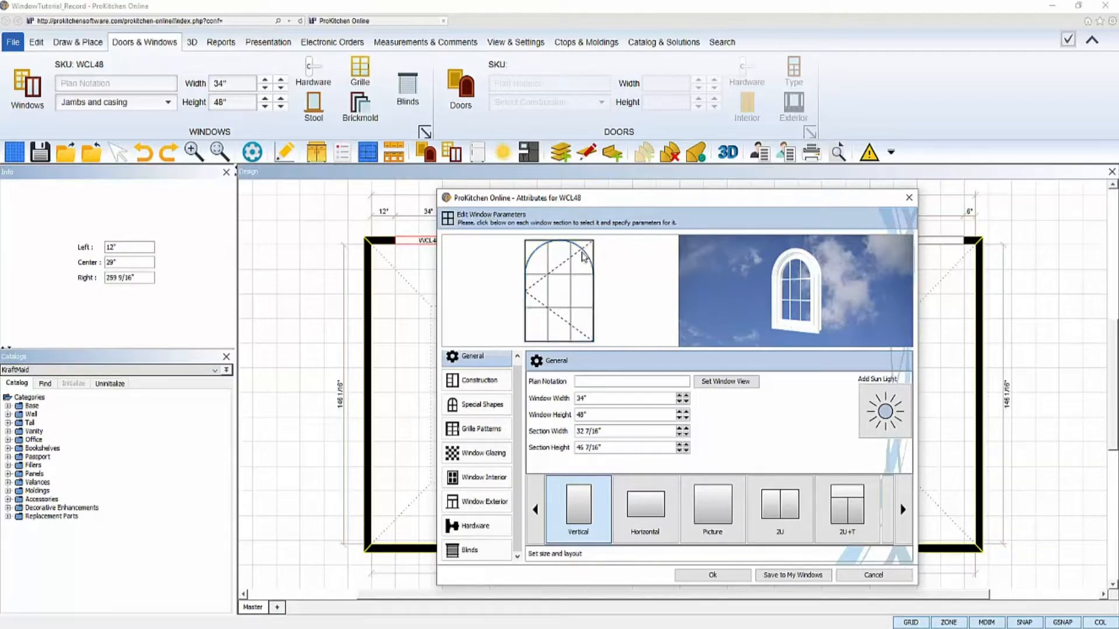
left_click(575, 270)
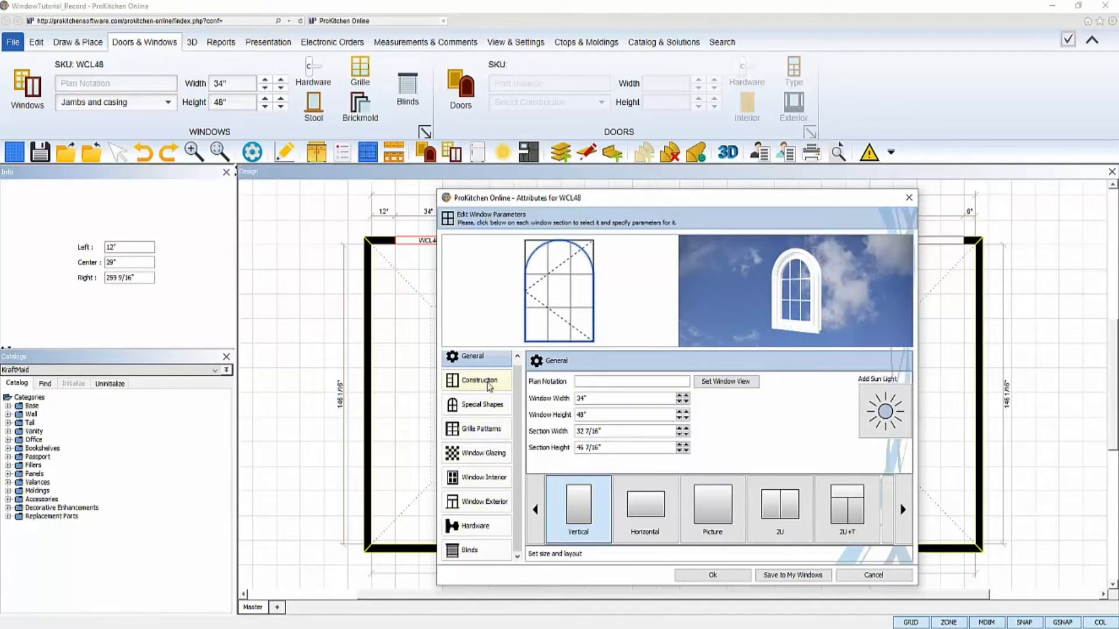
left_click(718, 384)
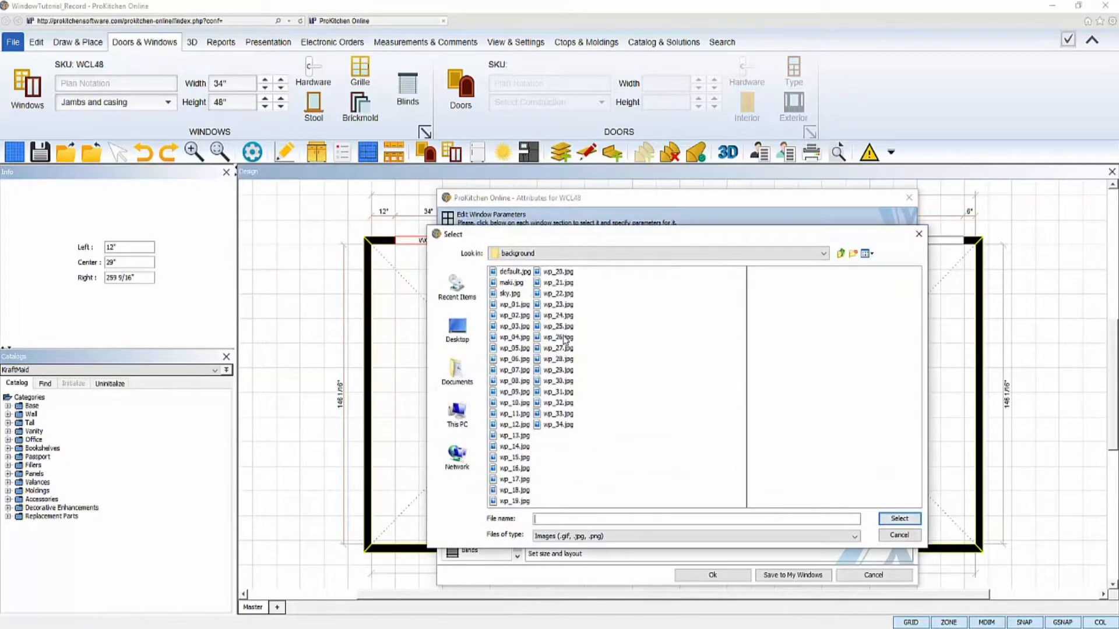
left_click(515, 337)
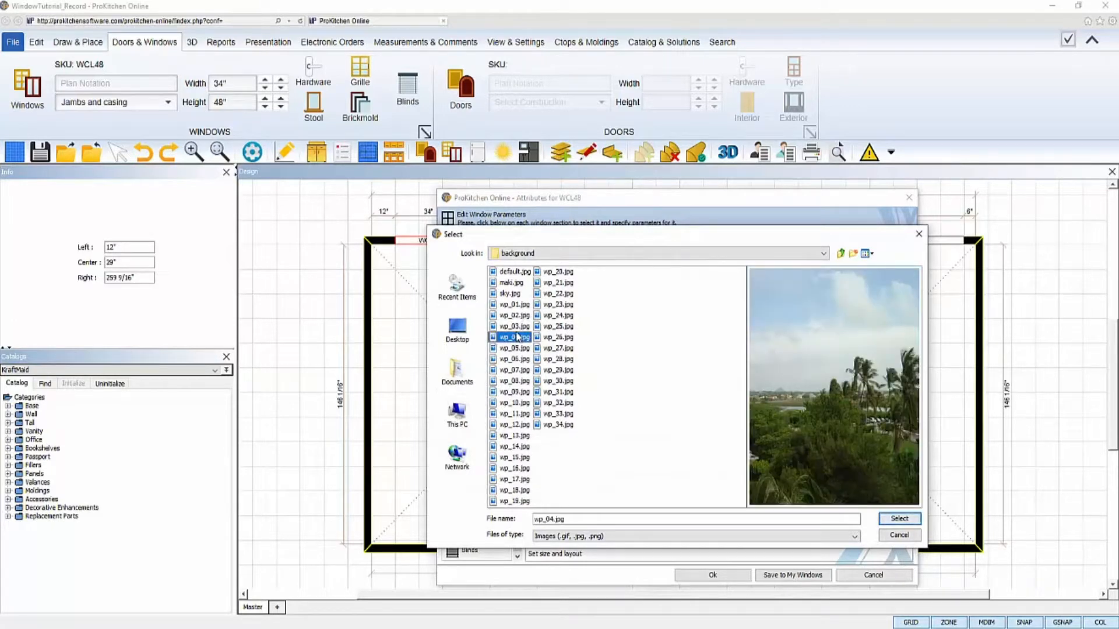
key("Down")
key("Down")
key("Down")
key("Down")
key("Down")
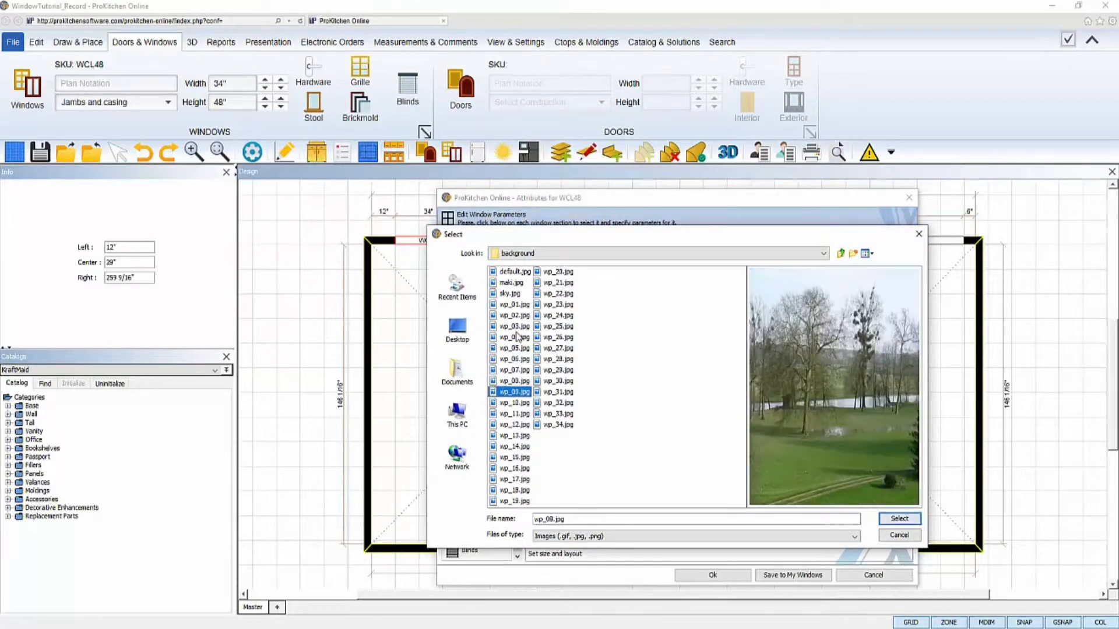
key("Down")
key("Down")
key("Down")
key("Down")
key("Down")
key("Down")
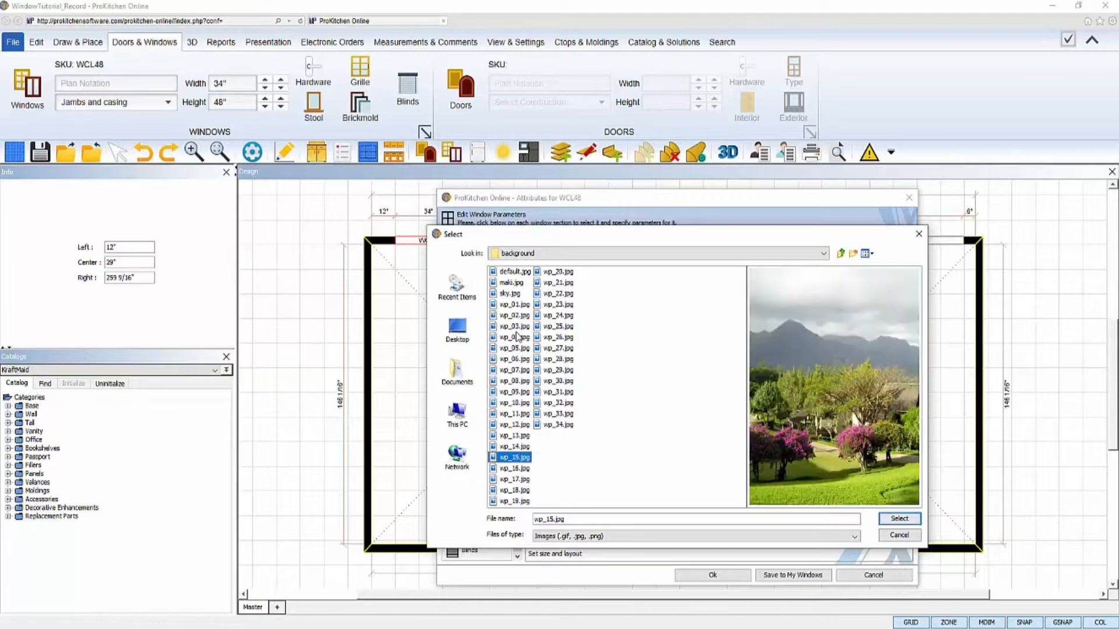
key("Up")
key("Up")
key("Up")
key("Up")
key("Up")
key("Up")
key("Up")
key("Up")
key("Up")
key("Up")
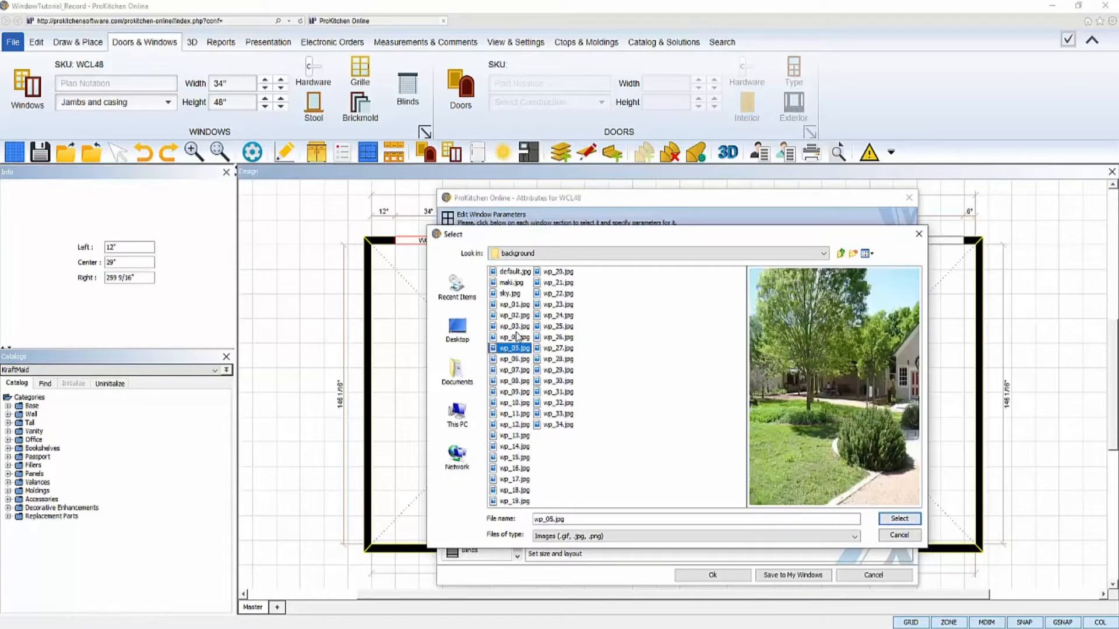
key("Up")
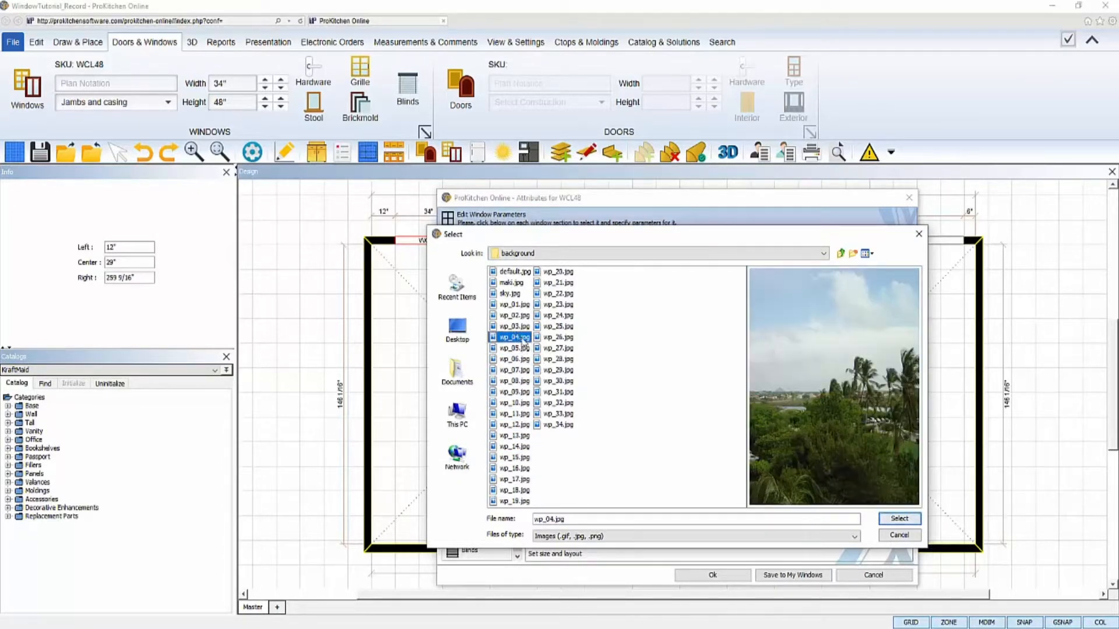
left_click(516, 326)
left_click(517, 315)
left_click(519, 306)
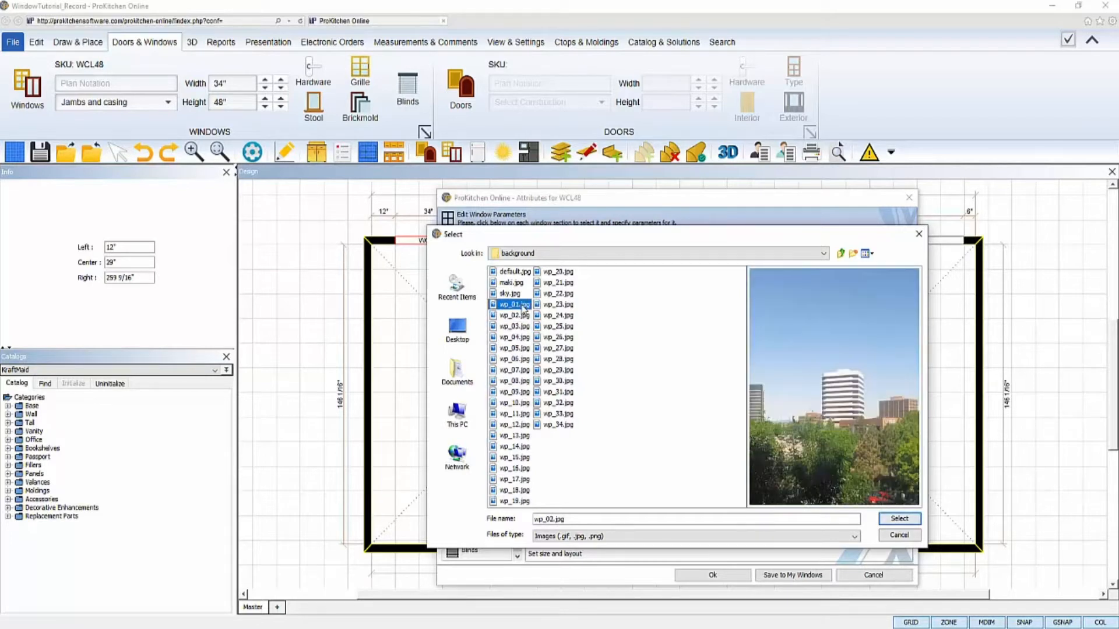
left_click(556, 303)
left_click(563, 295)
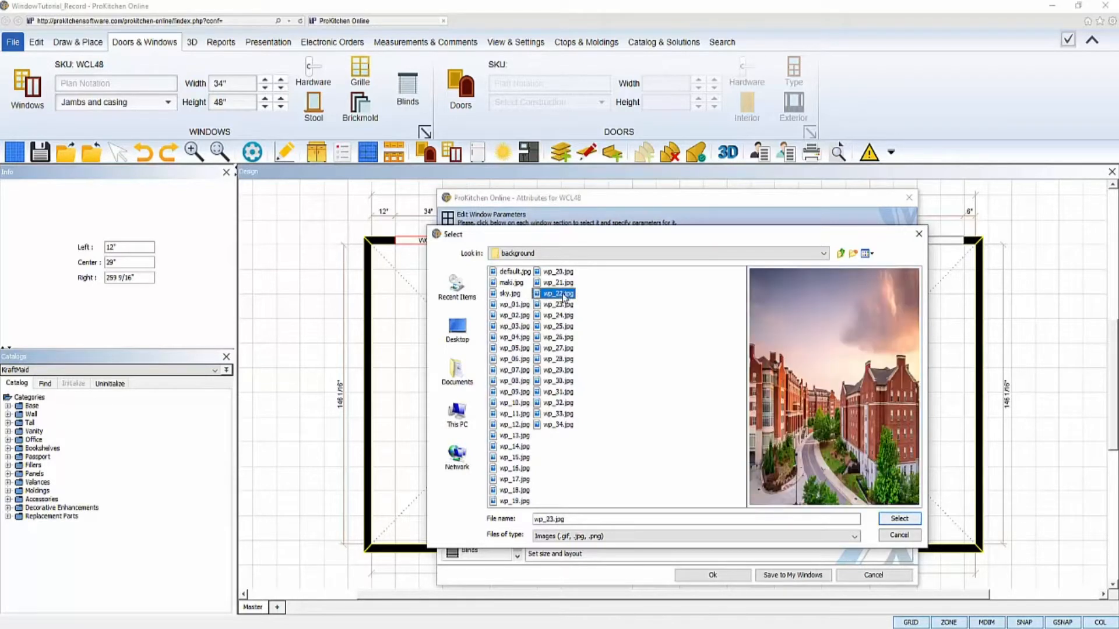
left_click(560, 326)
left_click(516, 337)
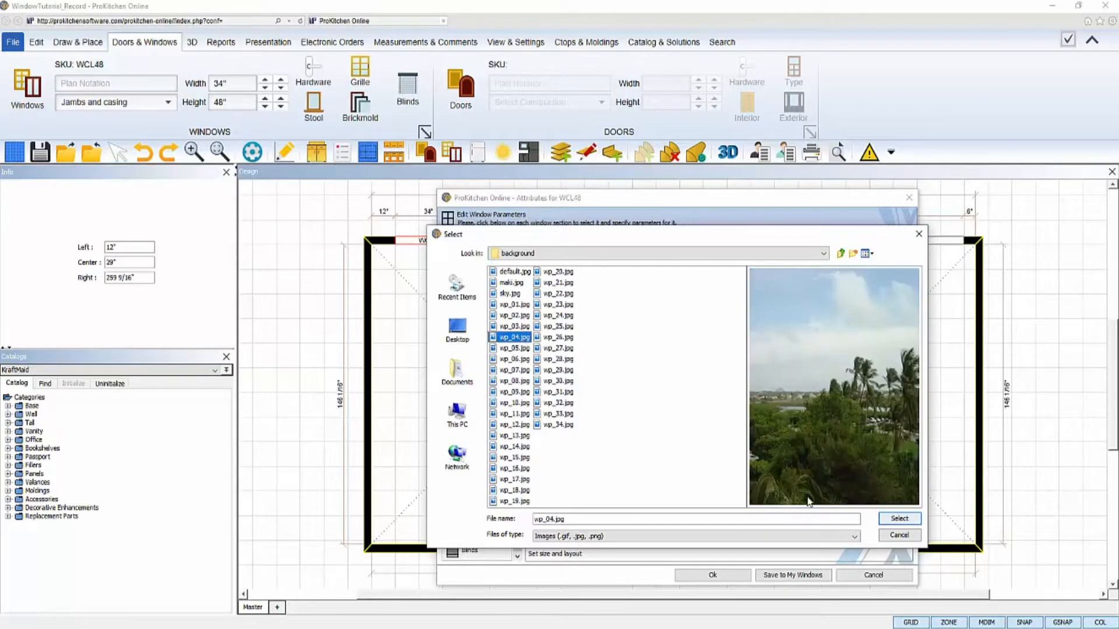
left_click(901, 518)
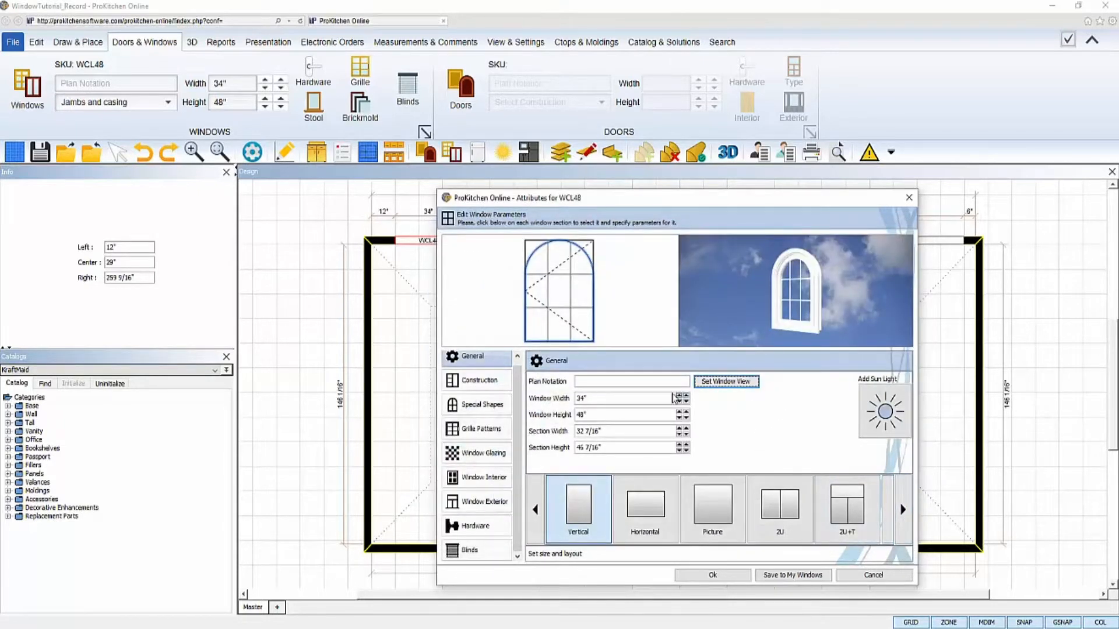
- Set the plan notation to "Round White" and add a sun light behind the window, applying the attributes
left_click(654, 381)
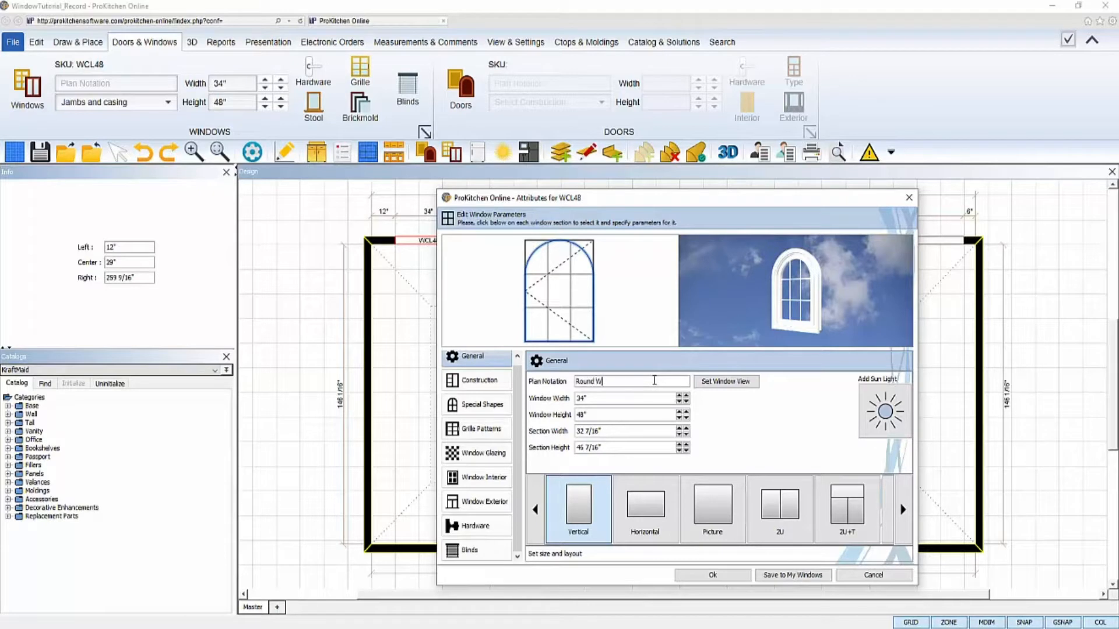
left_click(874, 409)
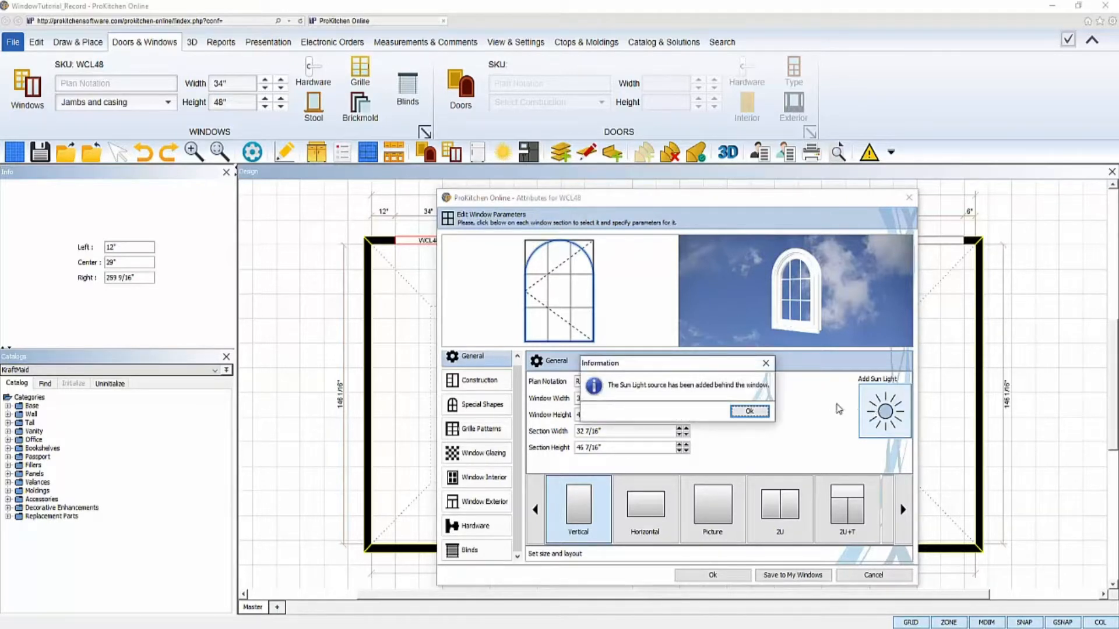
left_click(749, 411)
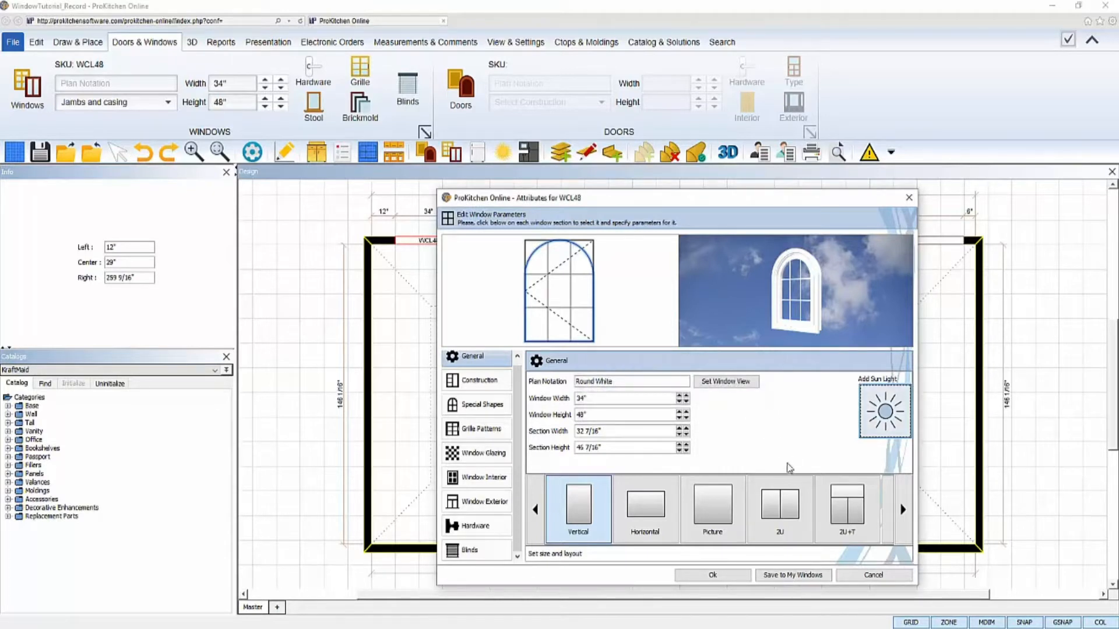
left_click(722, 577)
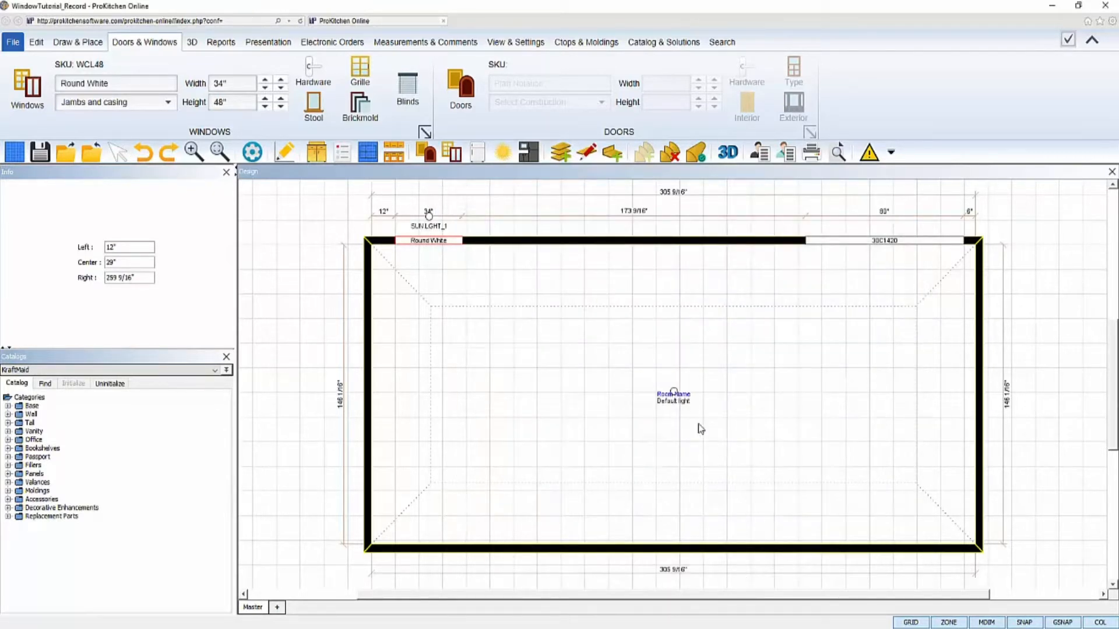
- View the wall with both windows in elevation, and return to the plan view alone
left_click(622, 336)
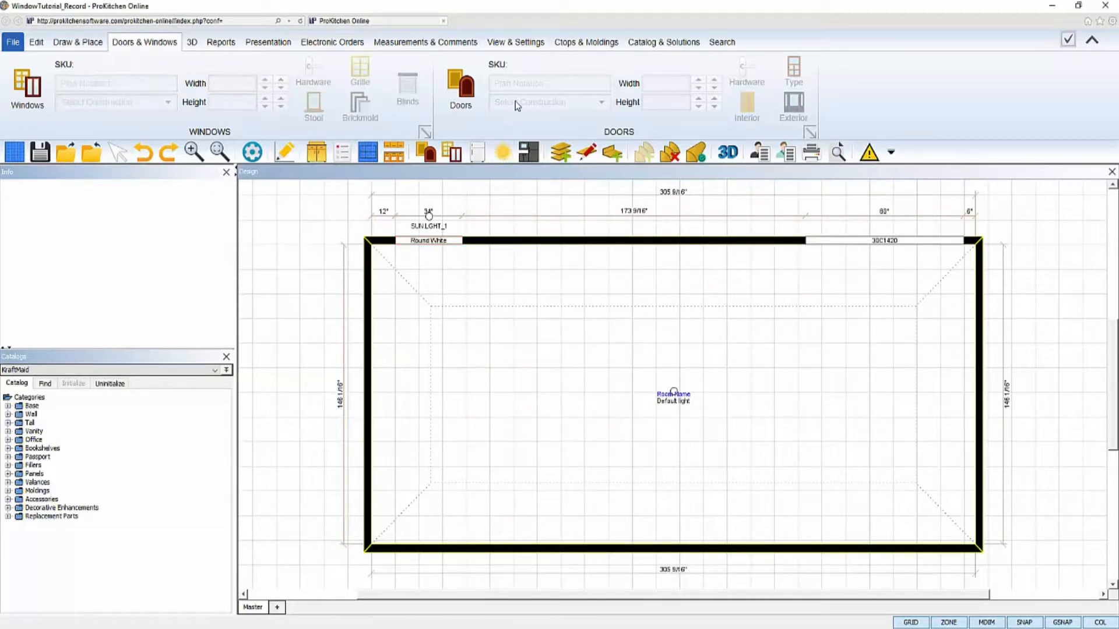
left_click(516, 42)
left_click(368, 111)
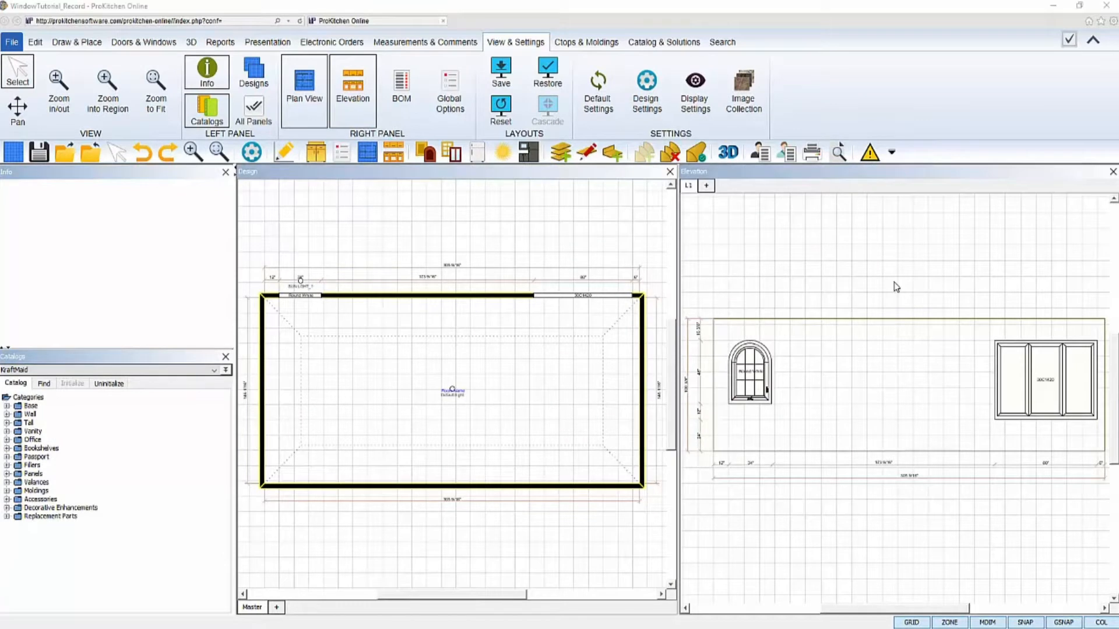
left_click(1113, 172)
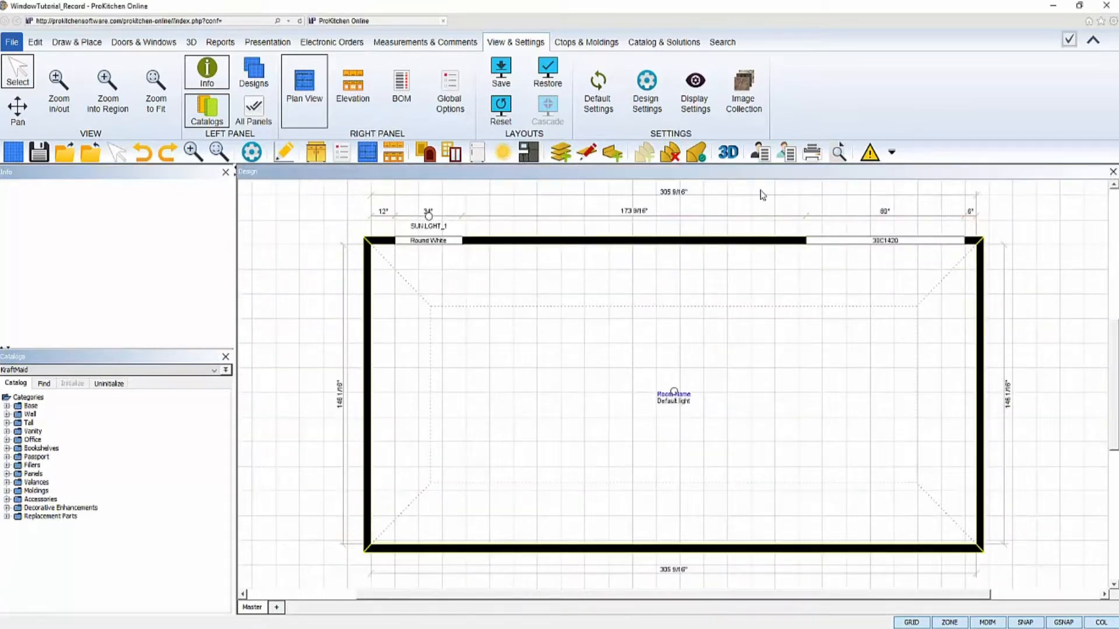
- Check the My Windows category in the window catalog and close the catalog without placing anything
left_click(451, 153)
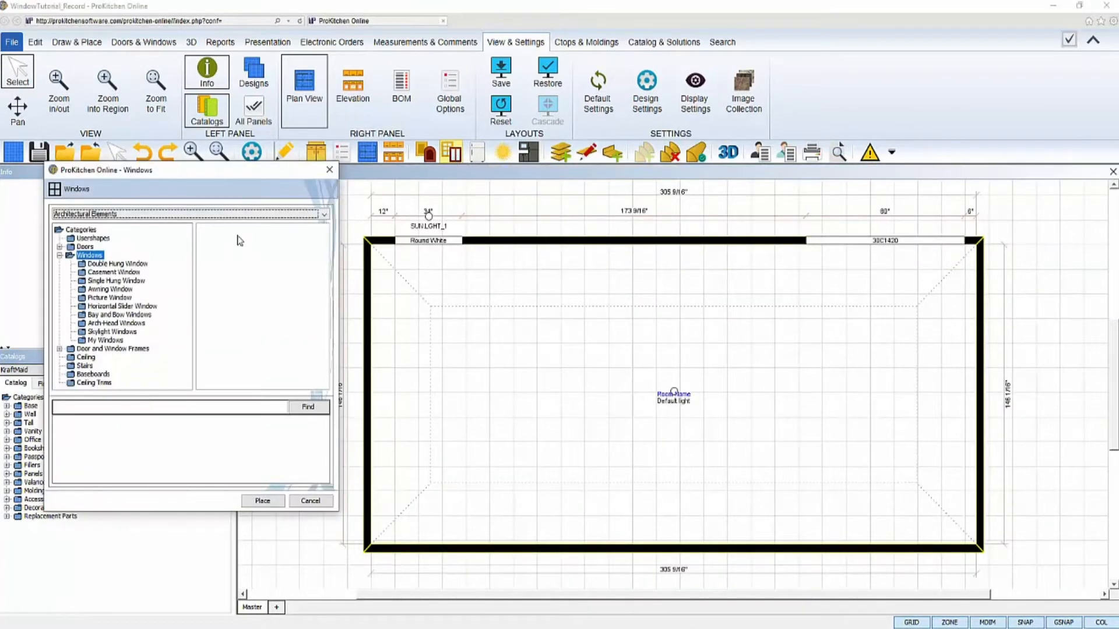
left_click(106, 341)
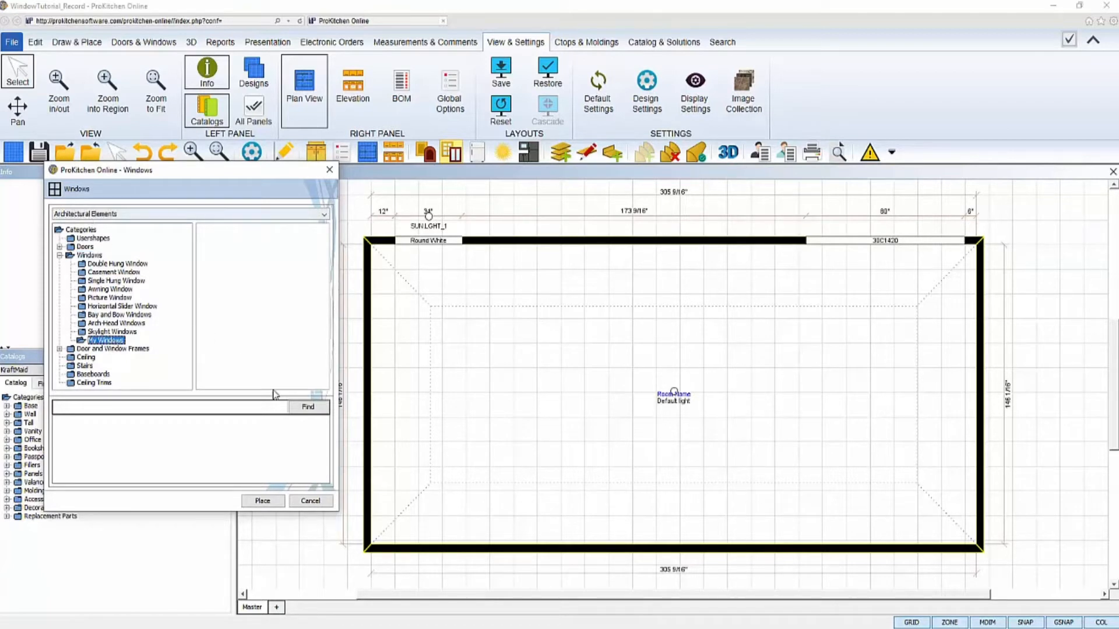
left_click(310, 500)
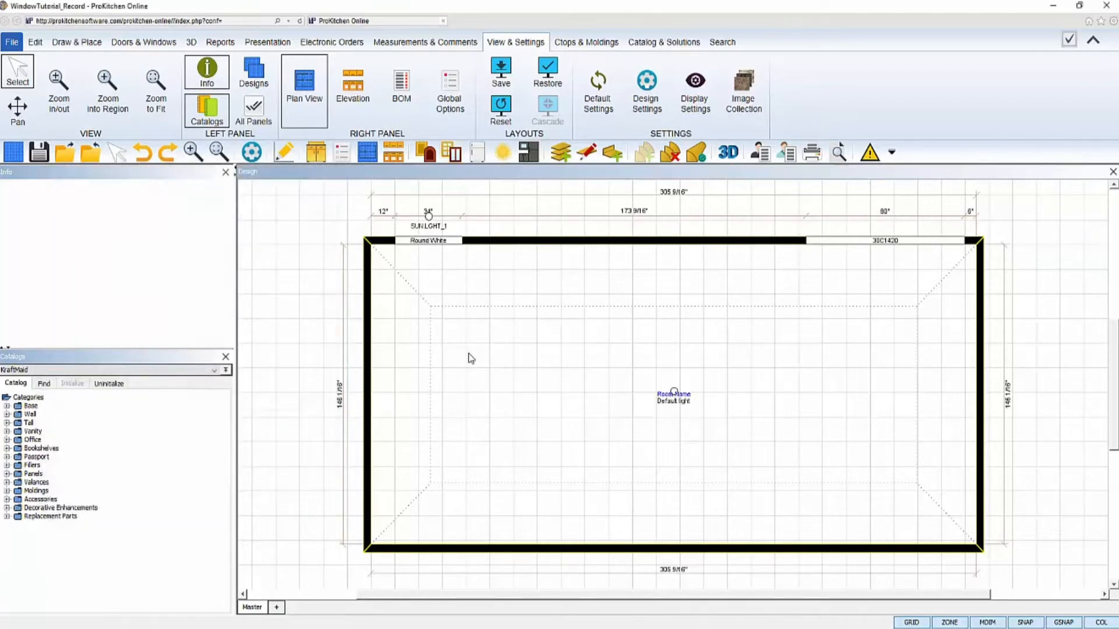
- Review the general attributes of the Round White window on the upper wall and close them without changes
left_click(441, 244)
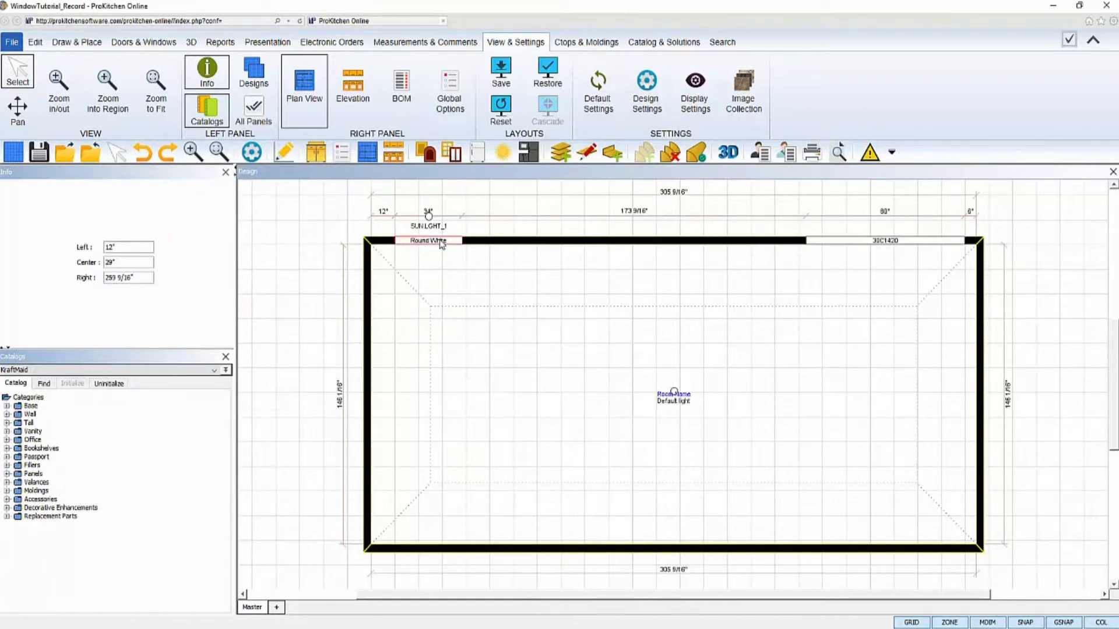
right_click(442, 244)
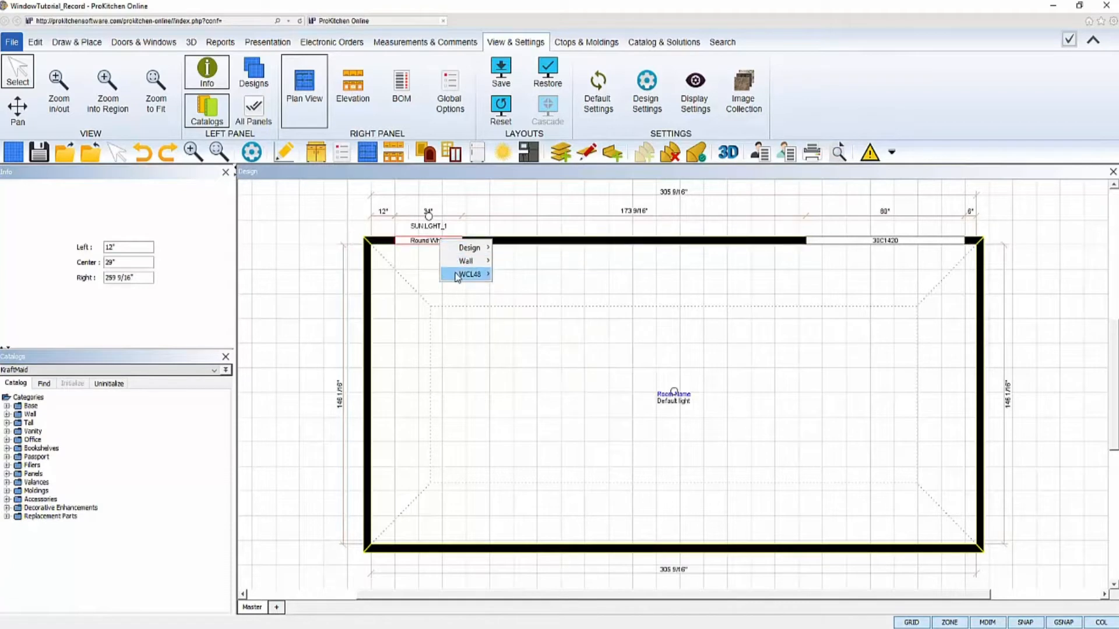
mouse_move(468, 279)
left_click(548, 427)
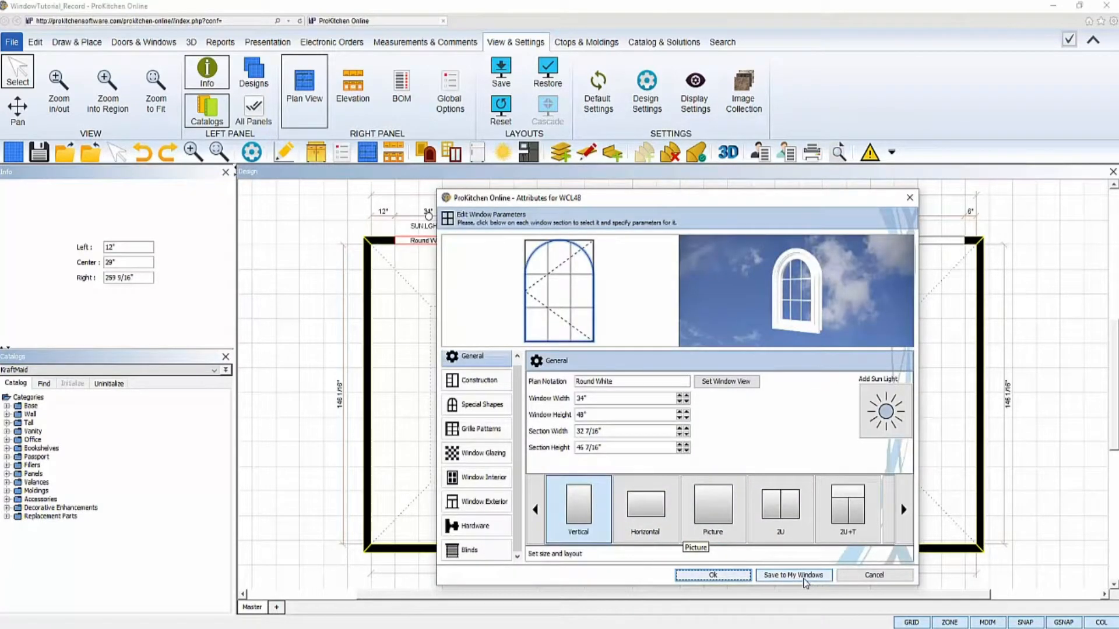
left_click(853, 578)
- Save the Round White window on the upper wall to My Windows and deselect it
right_click(449, 243)
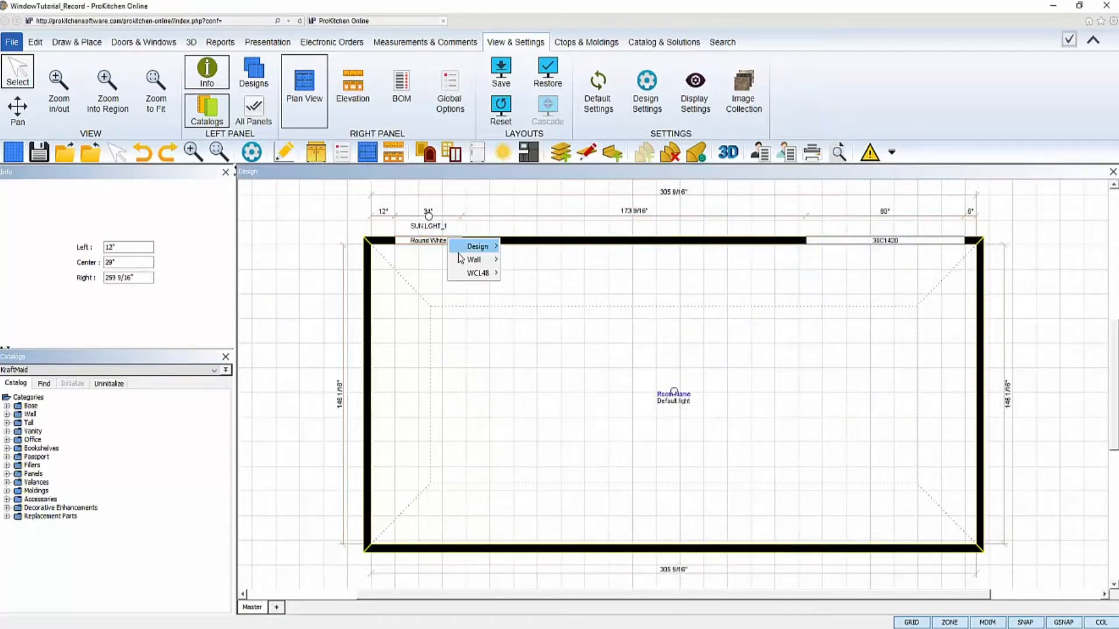
mouse_move(483, 272)
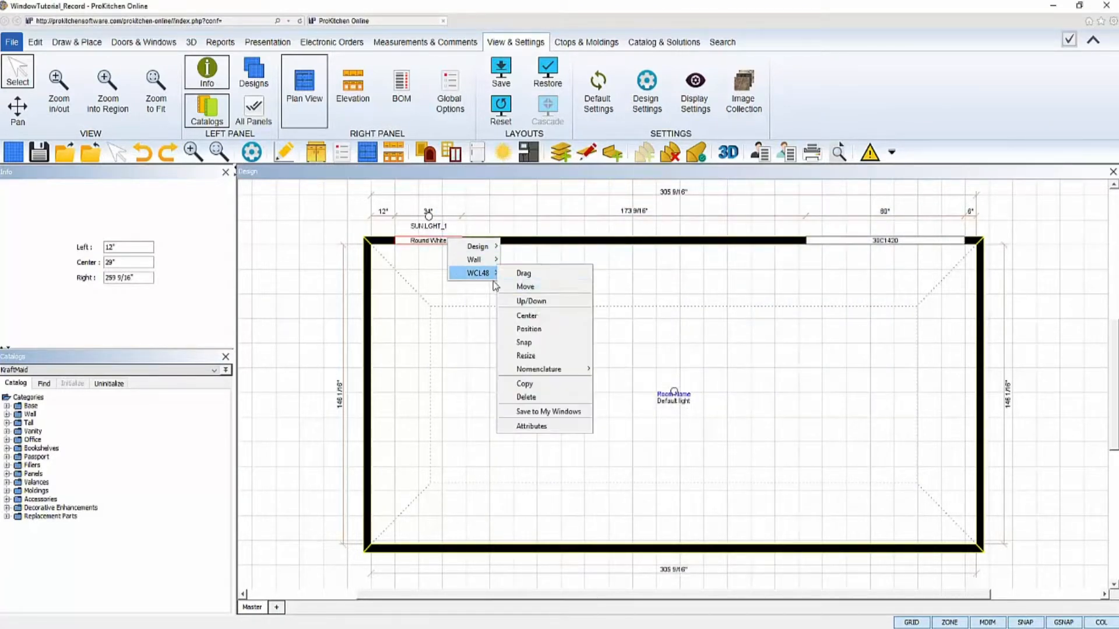
left_click(561, 412)
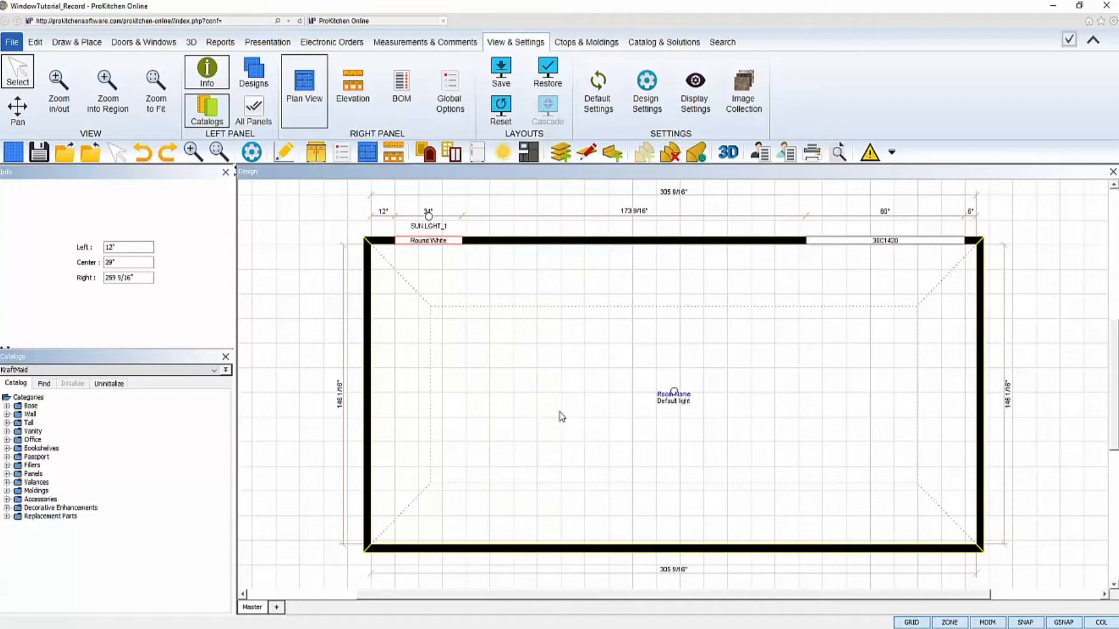
left_click(552, 371)
- Place the saved Round White window from My Windows on the upper wall, 72" from the first window, and close the window catalog
left_click(443, 156)
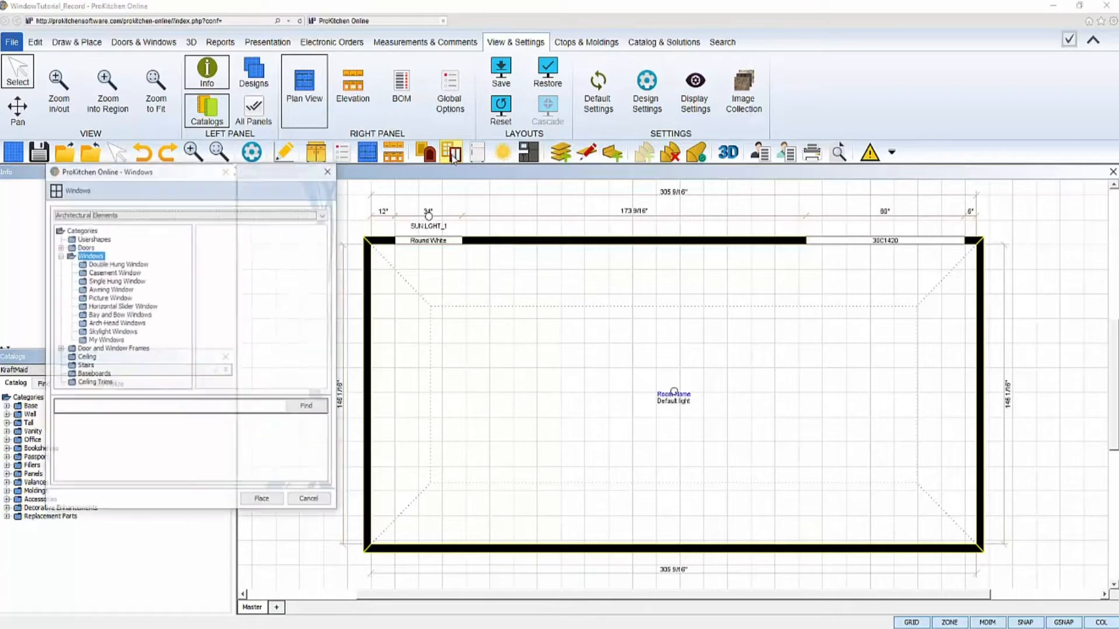
left_click(105, 340)
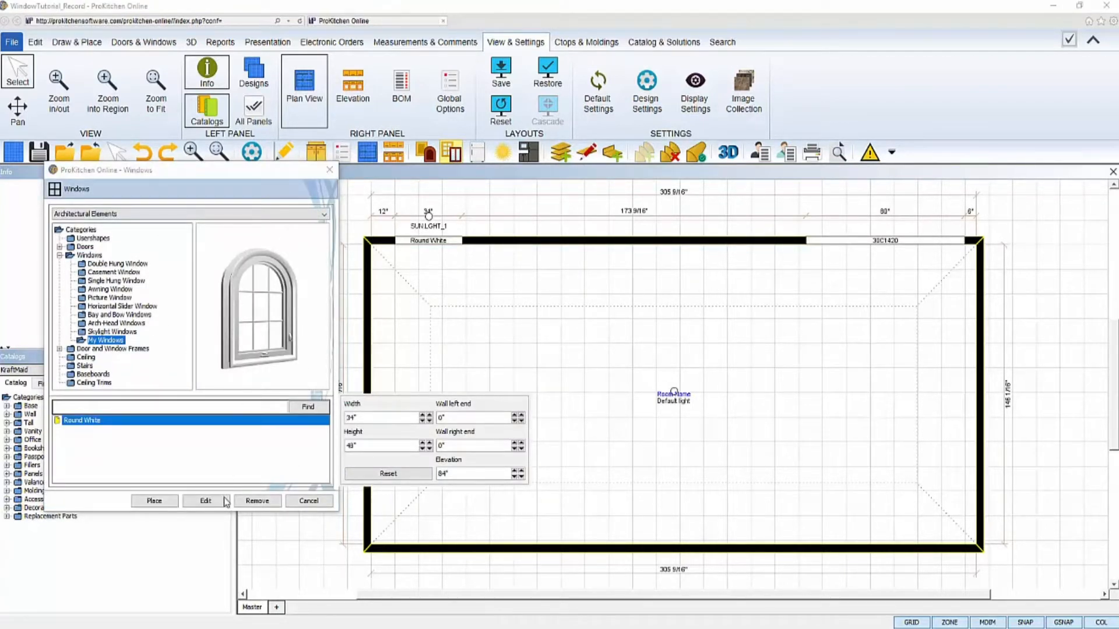
left_click(154, 500)
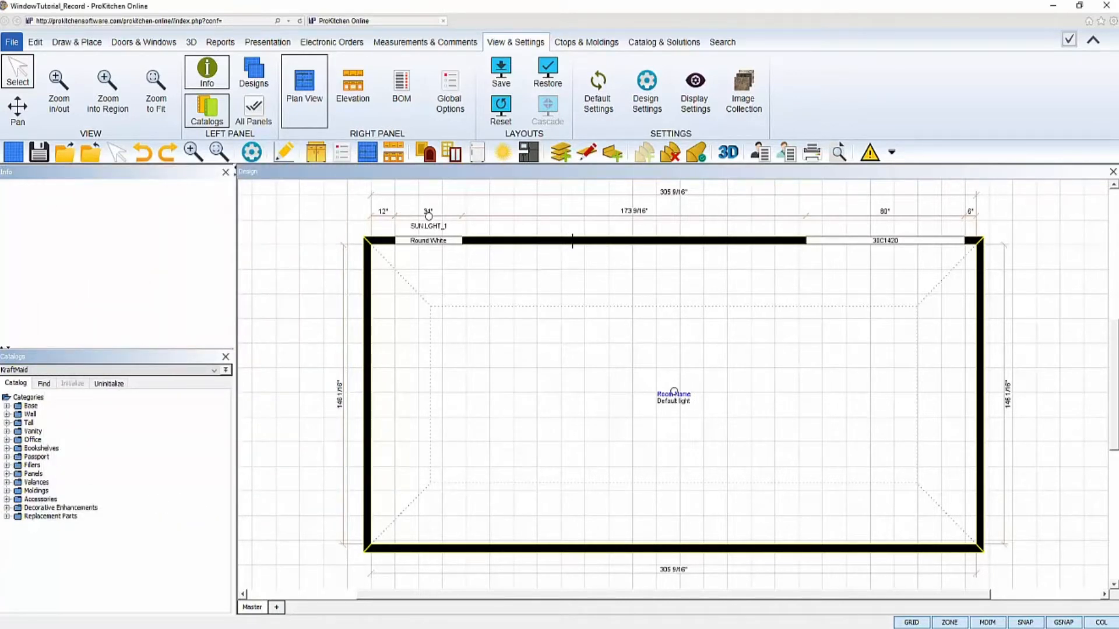
left_click(573, 241)
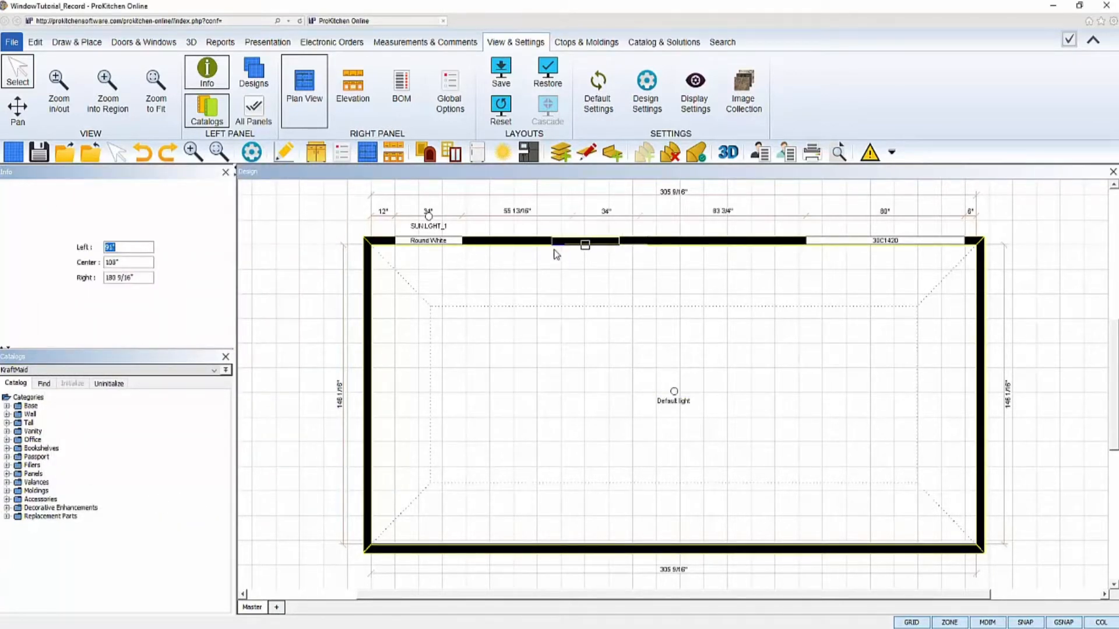
key("Return")
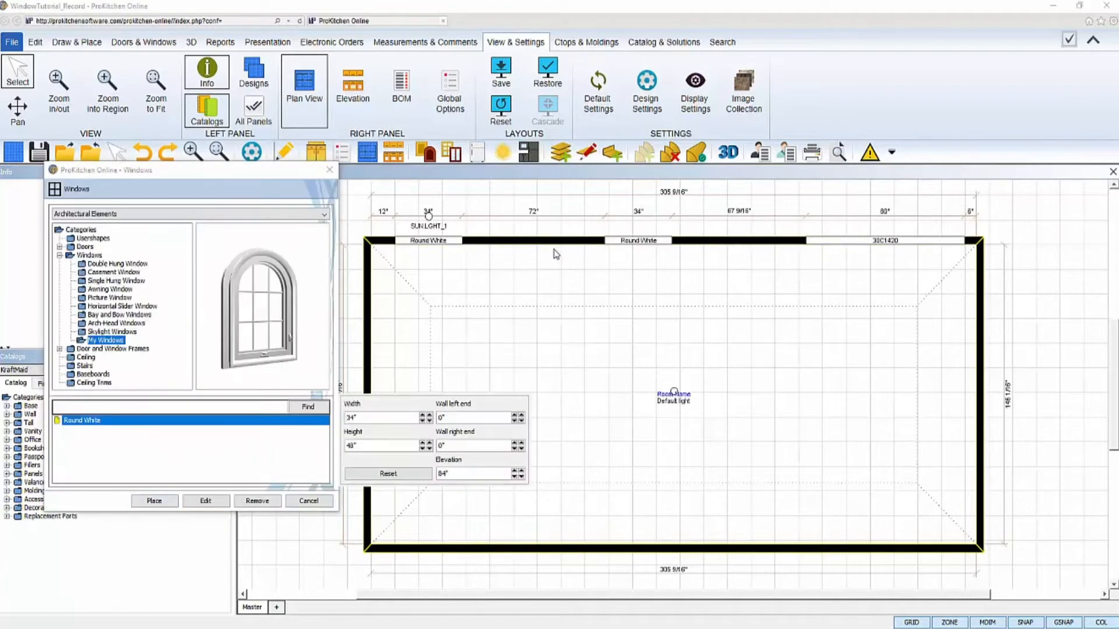
left_click(308, 502)
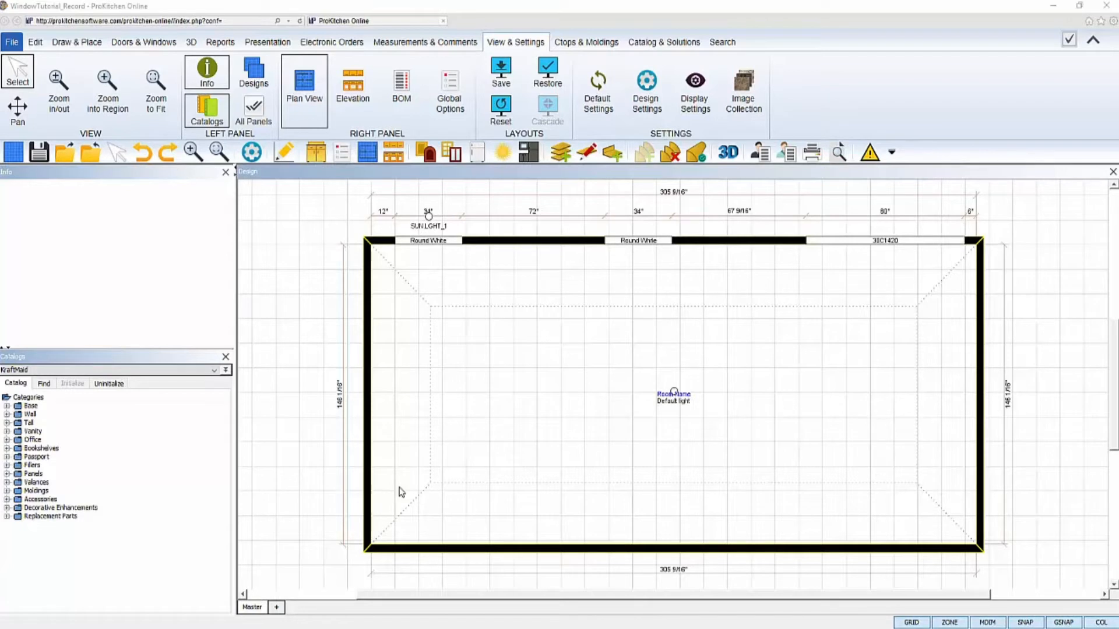
- In the attributes of the 30C1420 bay window, set the window view to the background image wp_04.jpg
left_click(816, 245)
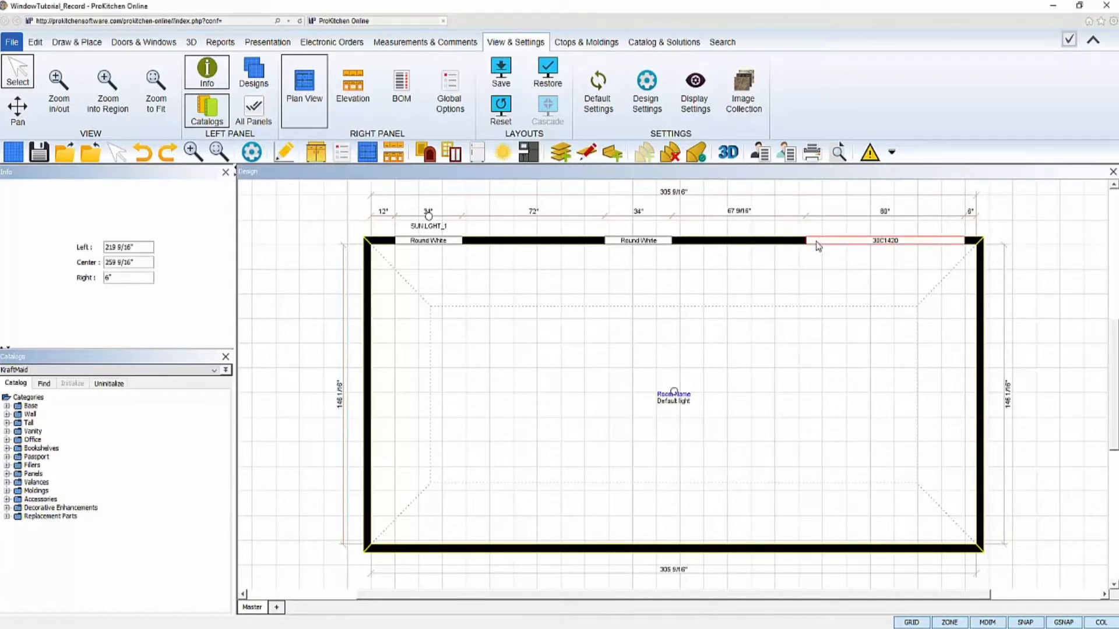
right_click(818, 246)
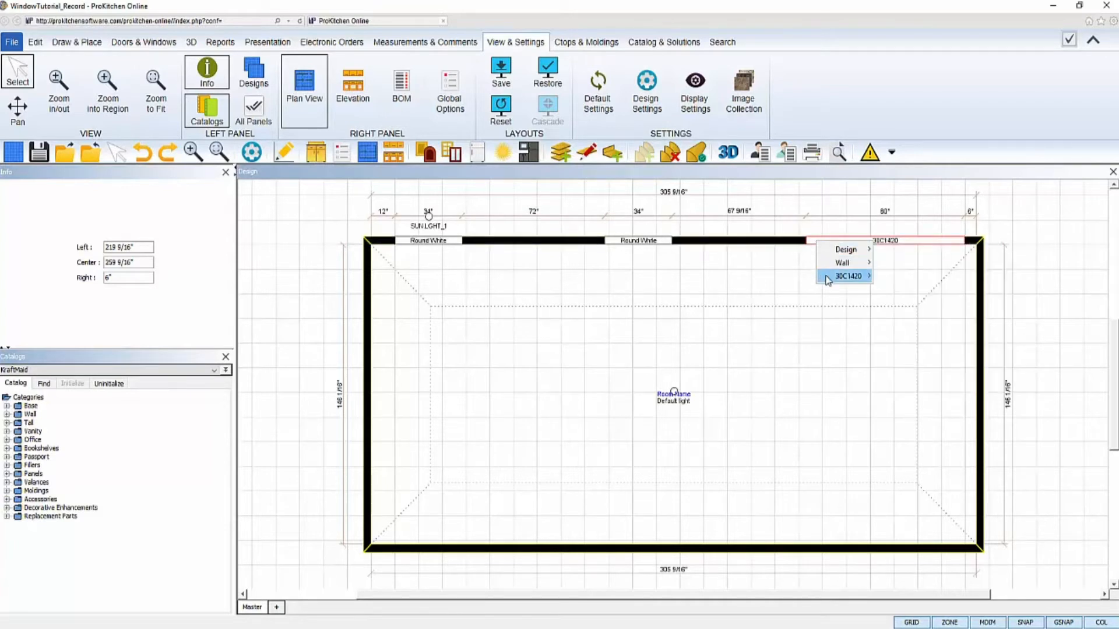
mouse_move(829, 282)
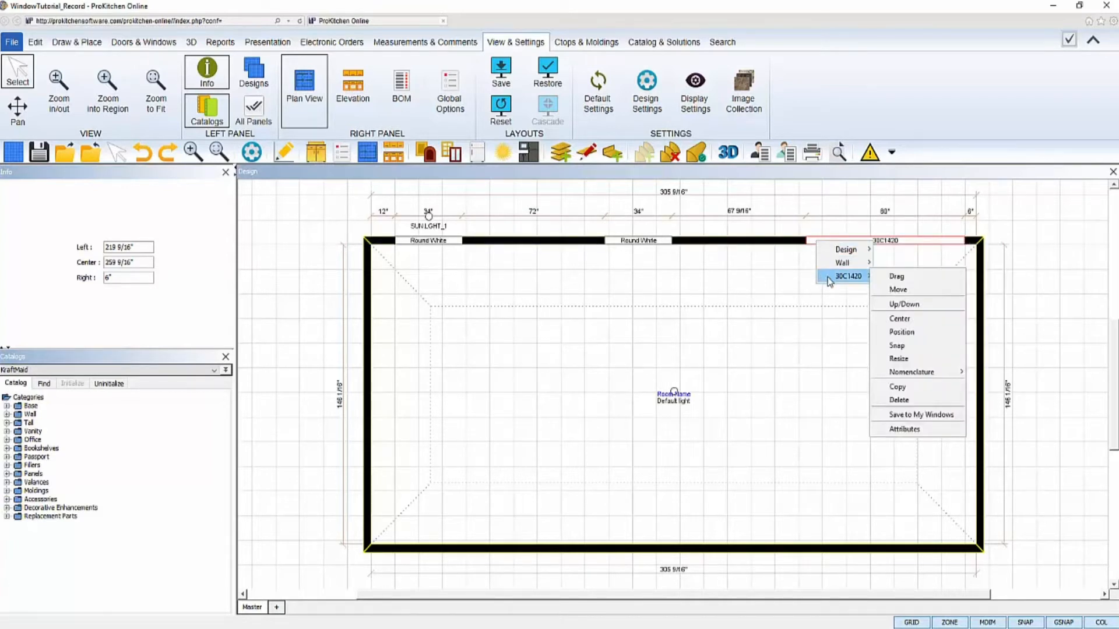
left_click(904, 429)
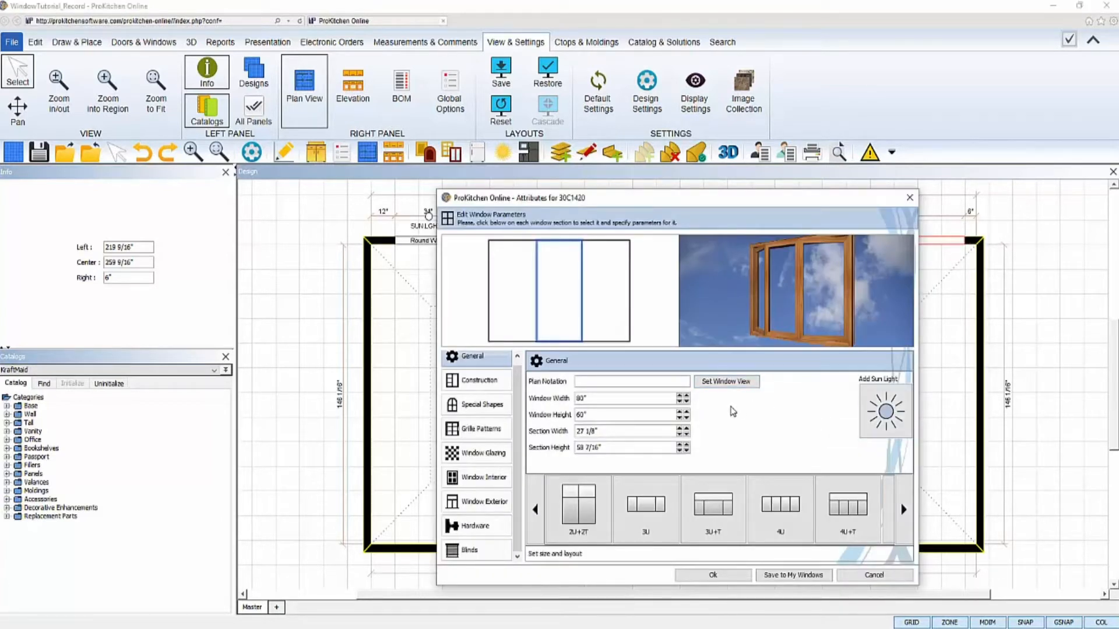
left_click(723, 382)
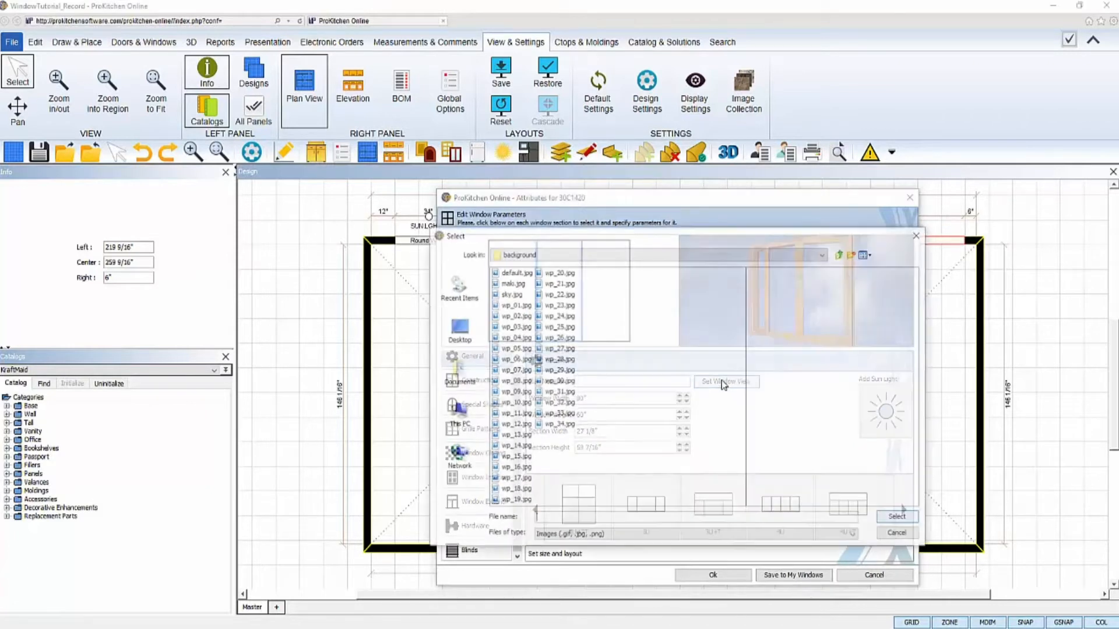
left_click(524, 338)
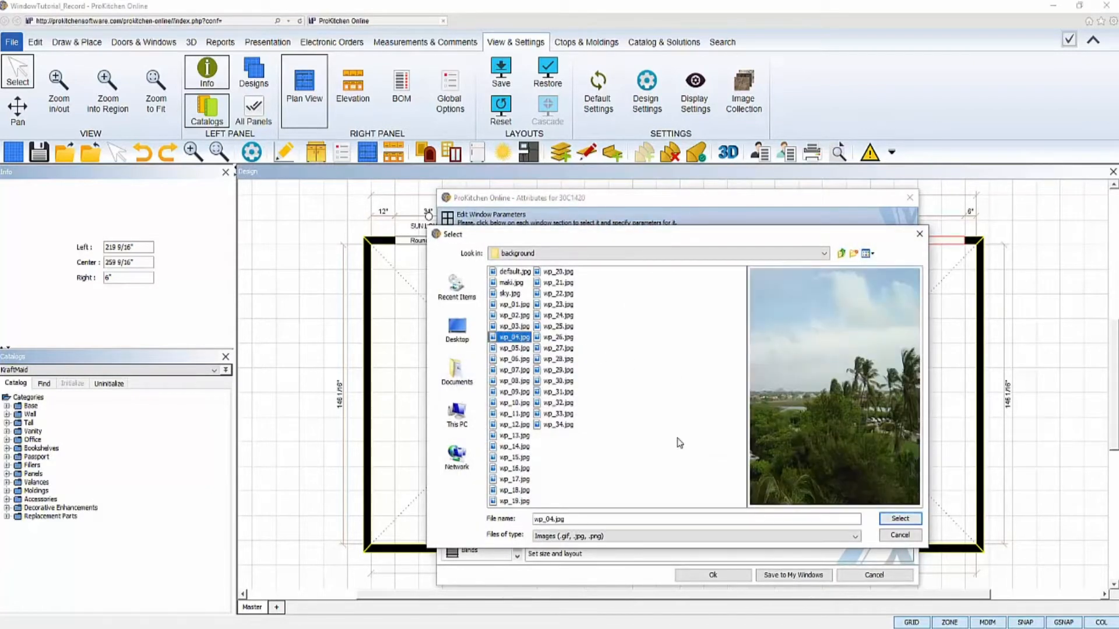
left_click(899, 518)
- Add a sun light behind the bay window and change its layout to 10° Bow 3U
left_click(874, 416)
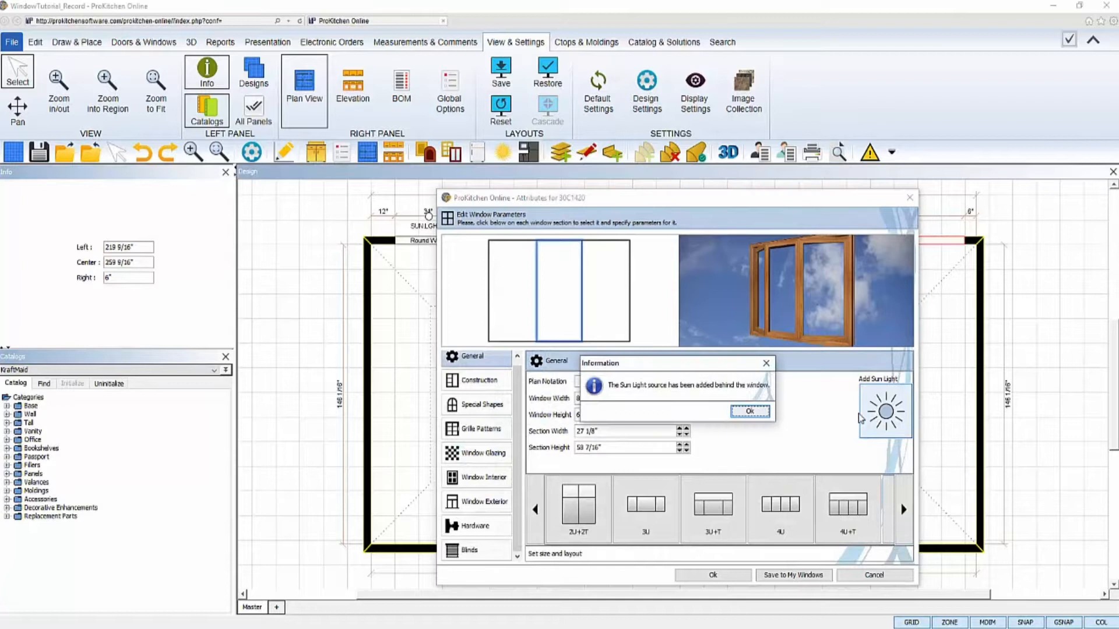
left_click(750, 415)
left_click(904, 508)
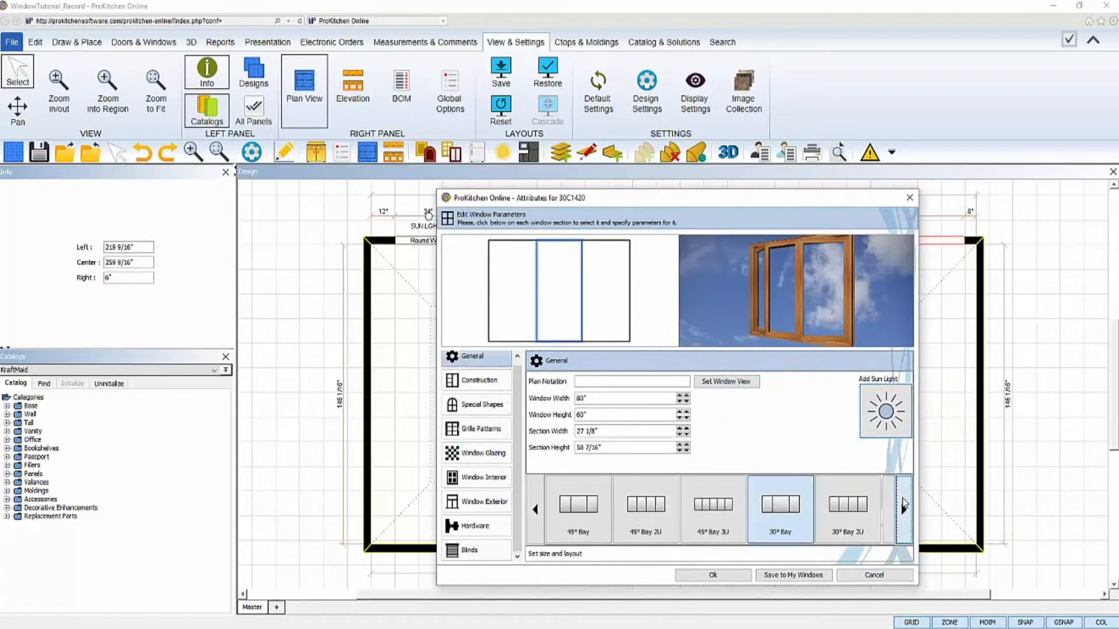
left_click(903, 509)
left_click(848, 506)
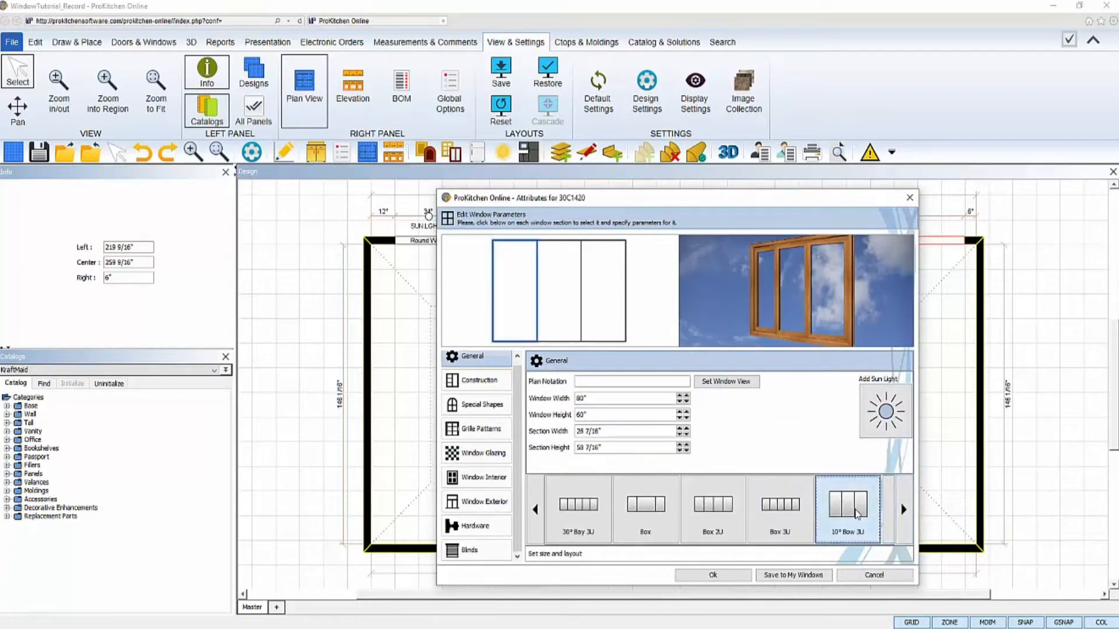
- Set both the interior and exterior finish of the bow window to White
left_click(483, 478)
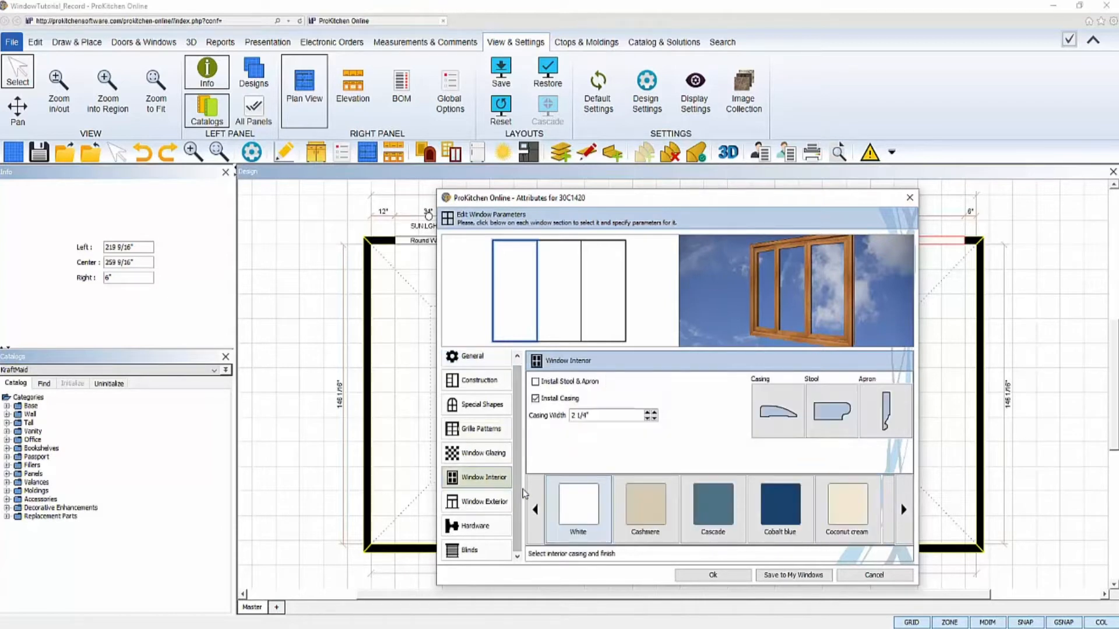
left_click(577, 506)
left_click(507, 502)
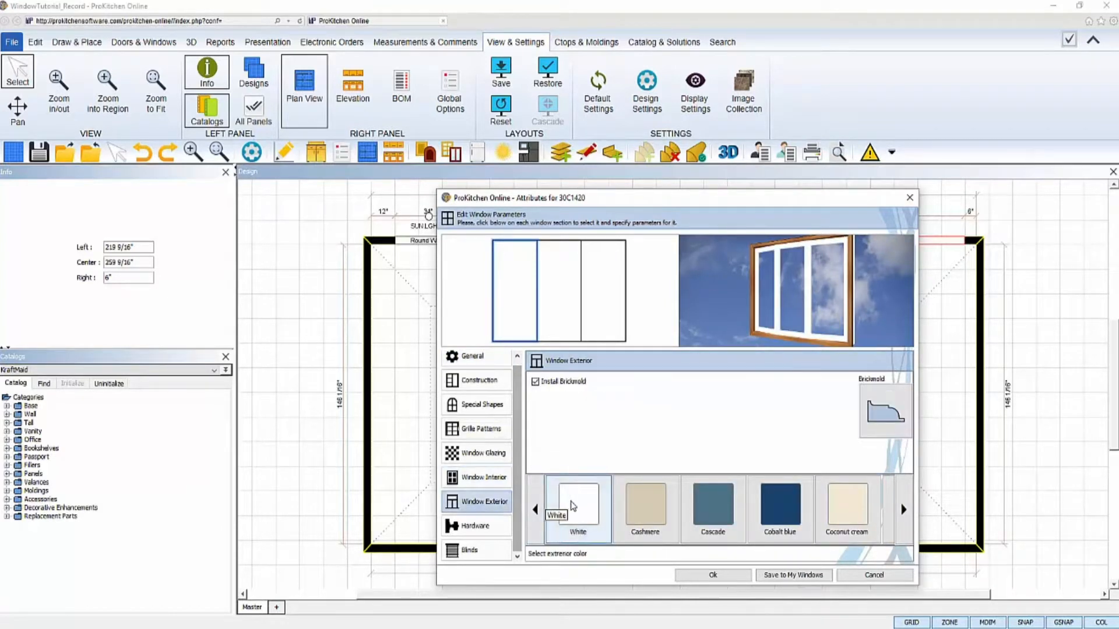
left_click(572, 506)
- Install 2" Traditional blinds on the bow window, tilt the slats halfway toward closed and raise the blinds about halfway
left_click(469, 550)
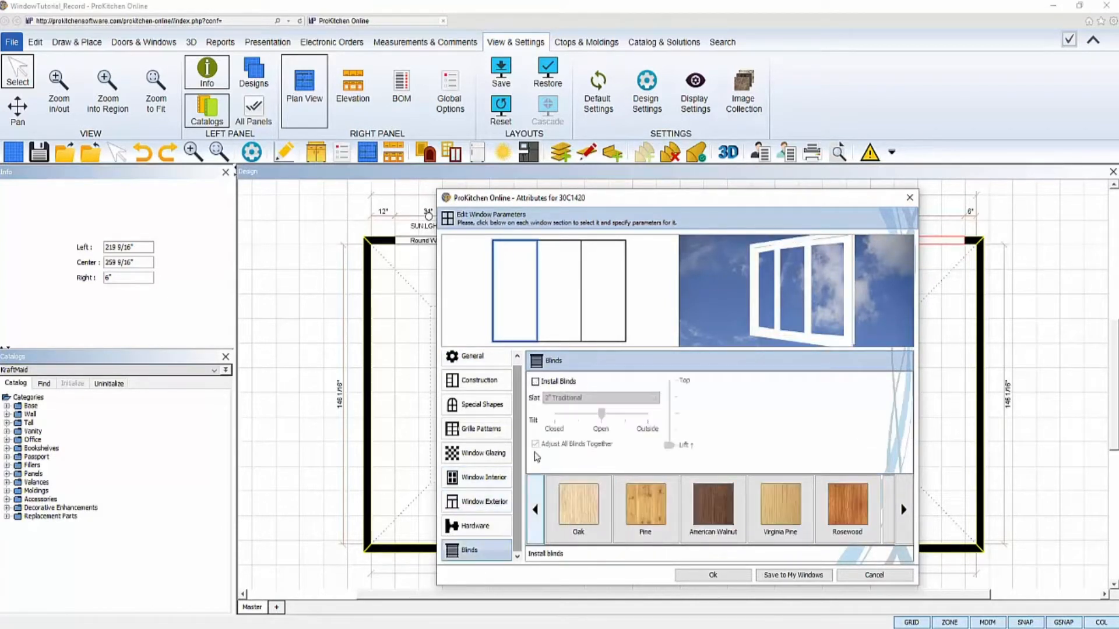
left_click(536, 382)
left_click_drag(601, 412, 577, 419)
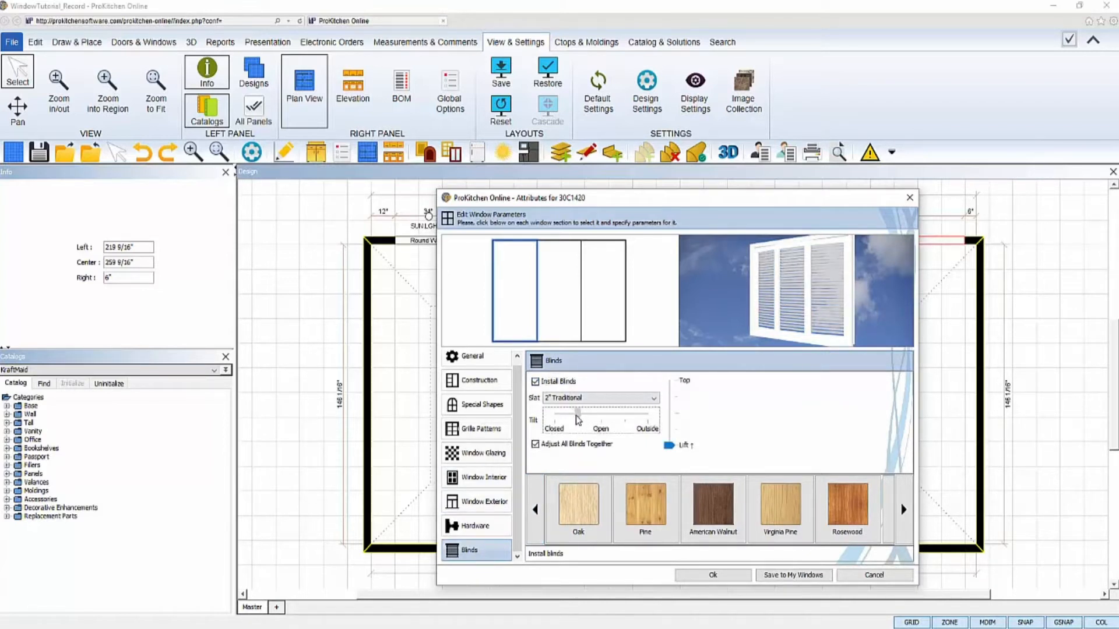
left_click_drag(669, 445, 668, 413)
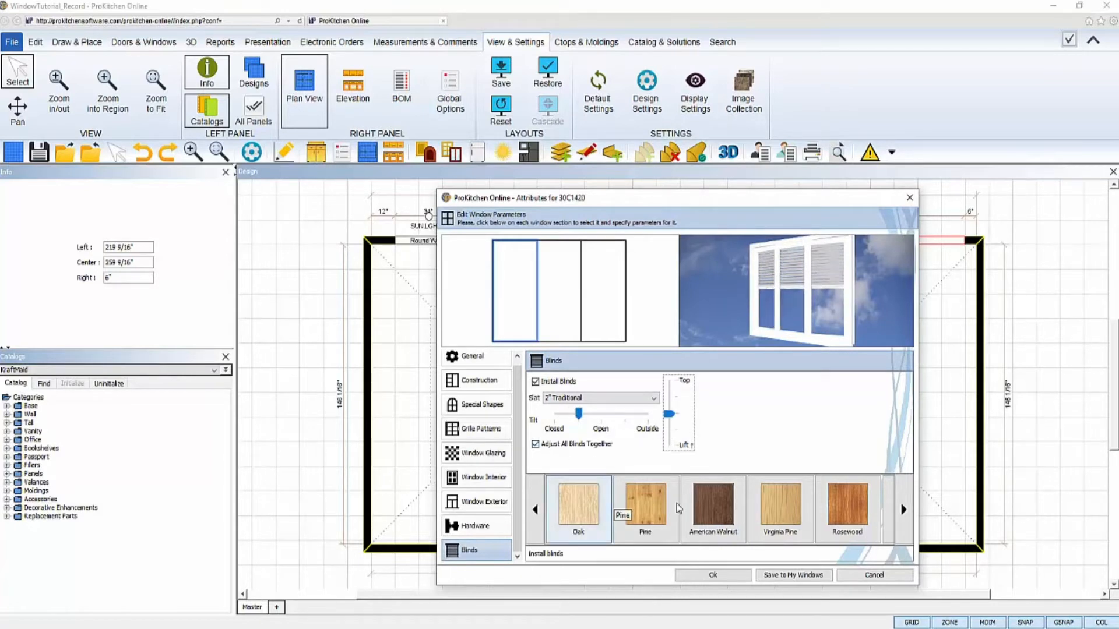
- Give the blinds a Walnut finish and apply the window attributes
left_click(904, 510)
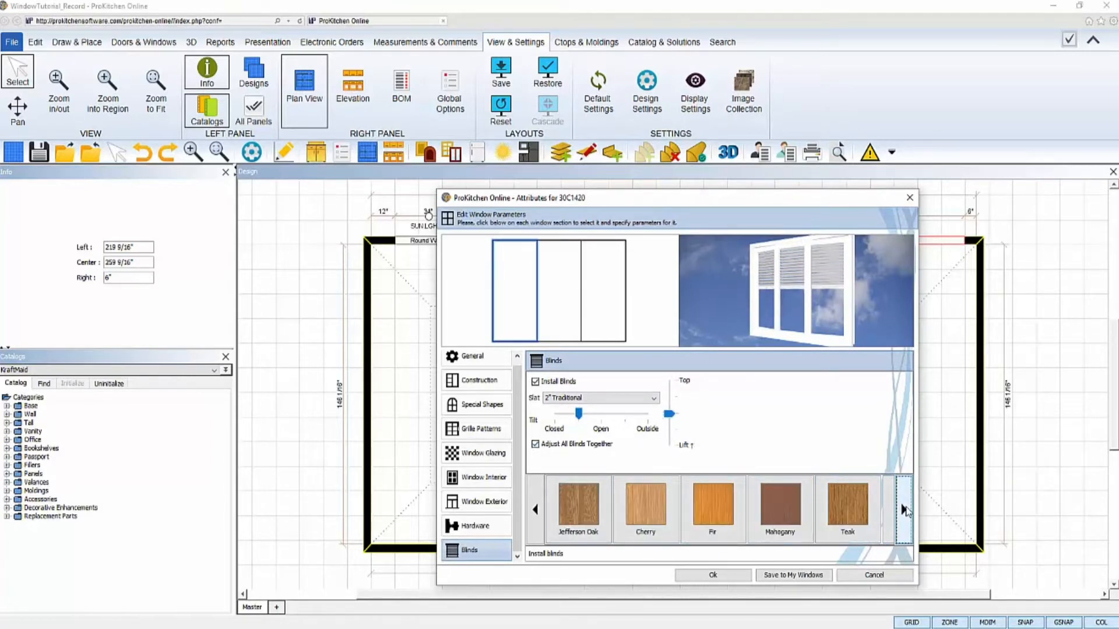
left_click(904, 510)
left_click(586, 508)
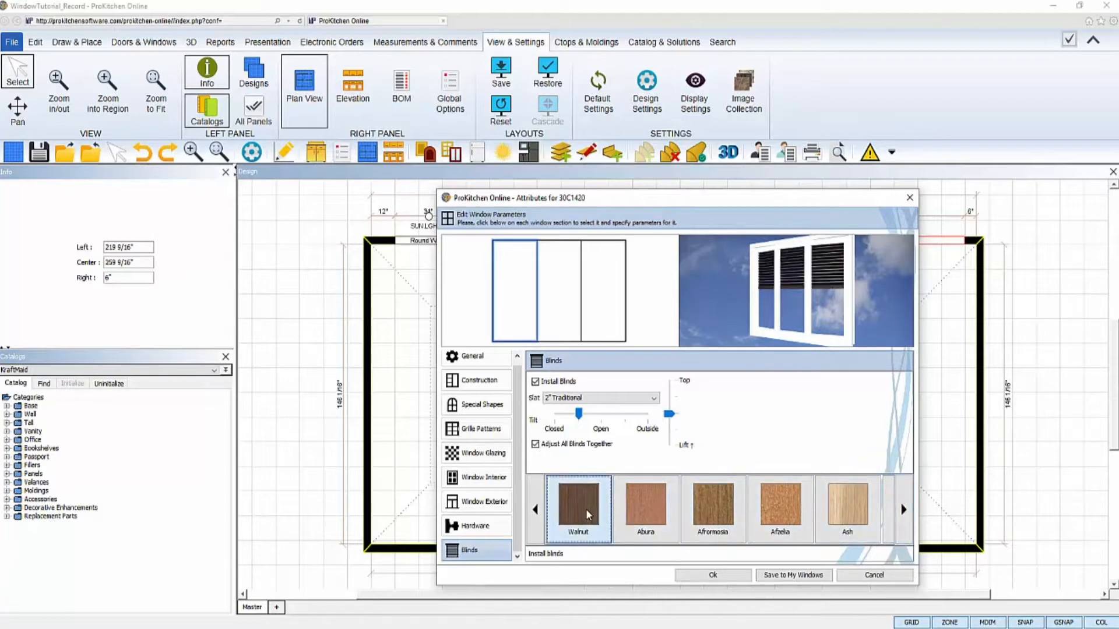
left_click(739, 578)
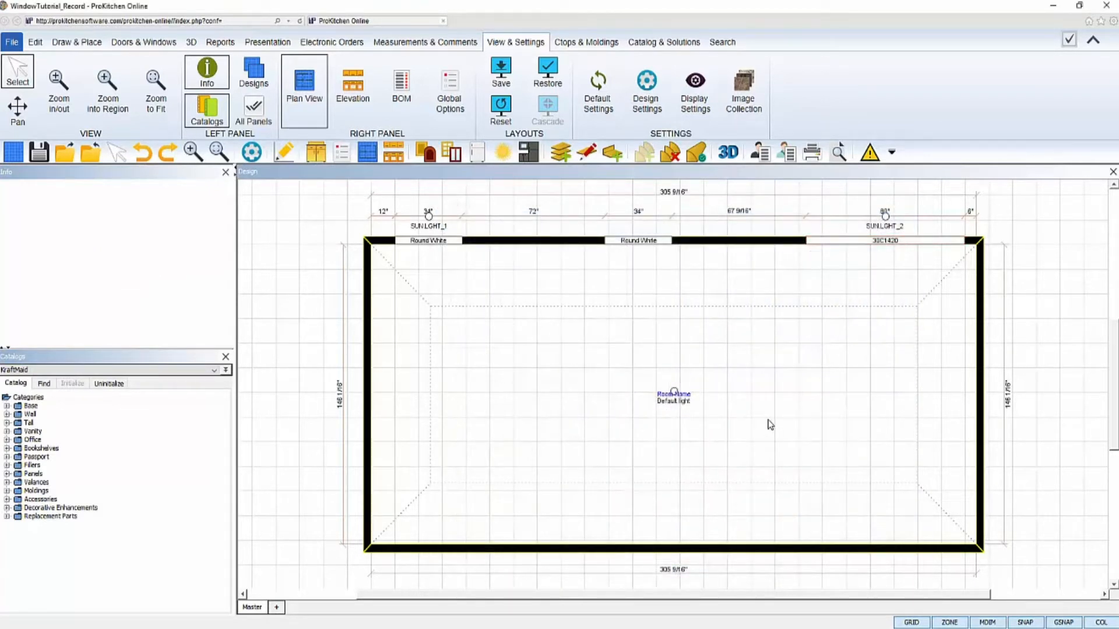
- Place an AWF-C Arch Window Frame w/ casing on the room's right wall, about 25" from its upper corner, and close the catalog
left_click(452, 152)
left_click(136, 349)
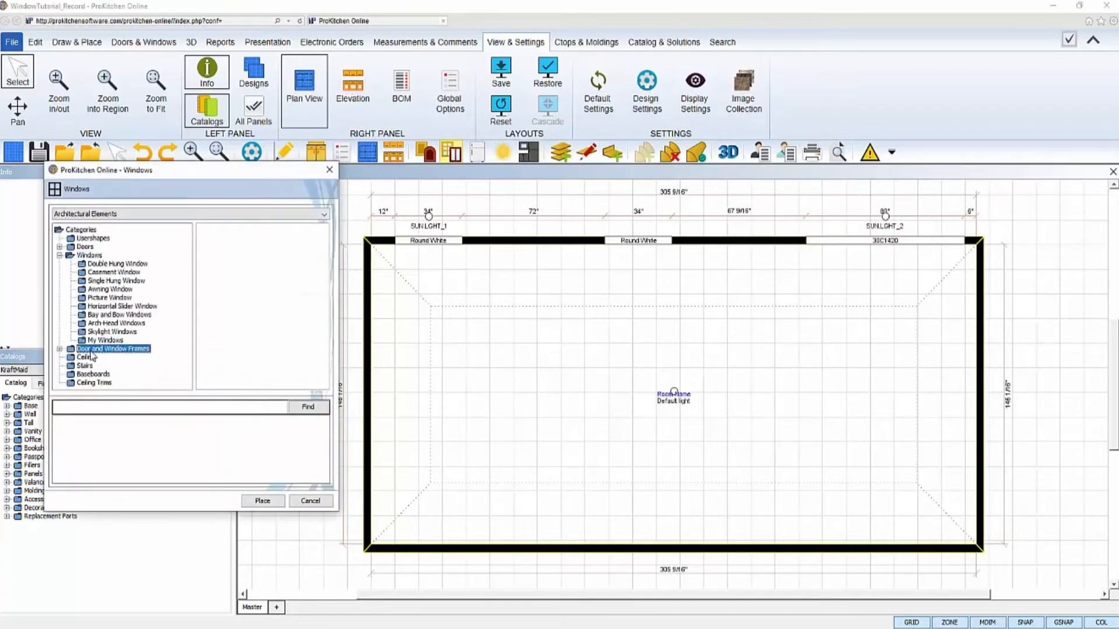
left_click(60, 350)
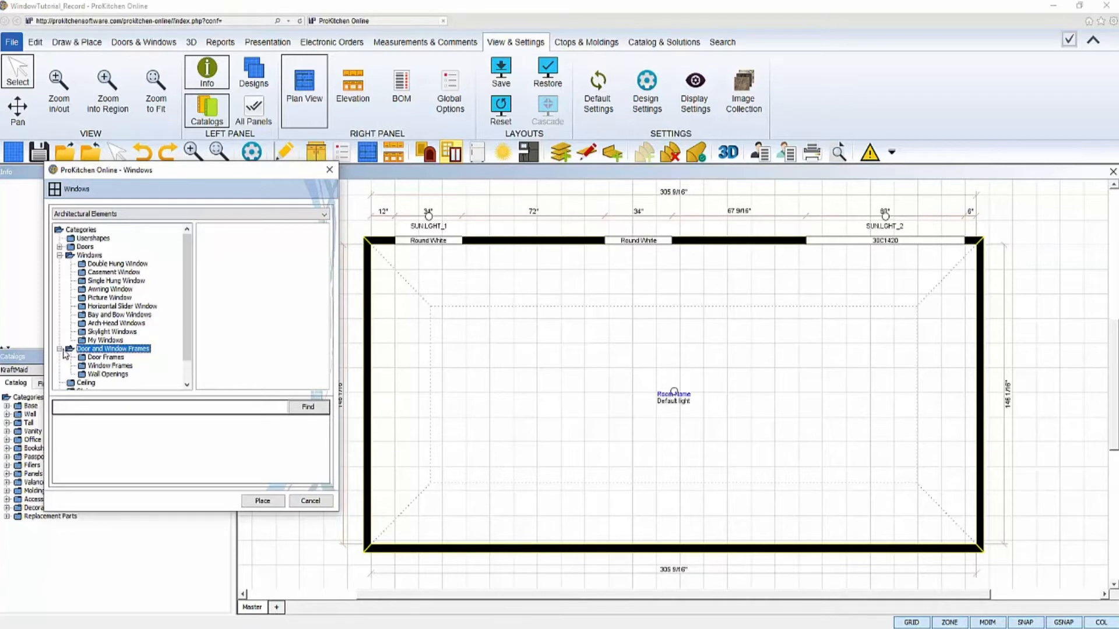
left_click(111, 366)
left_click(129, 430)
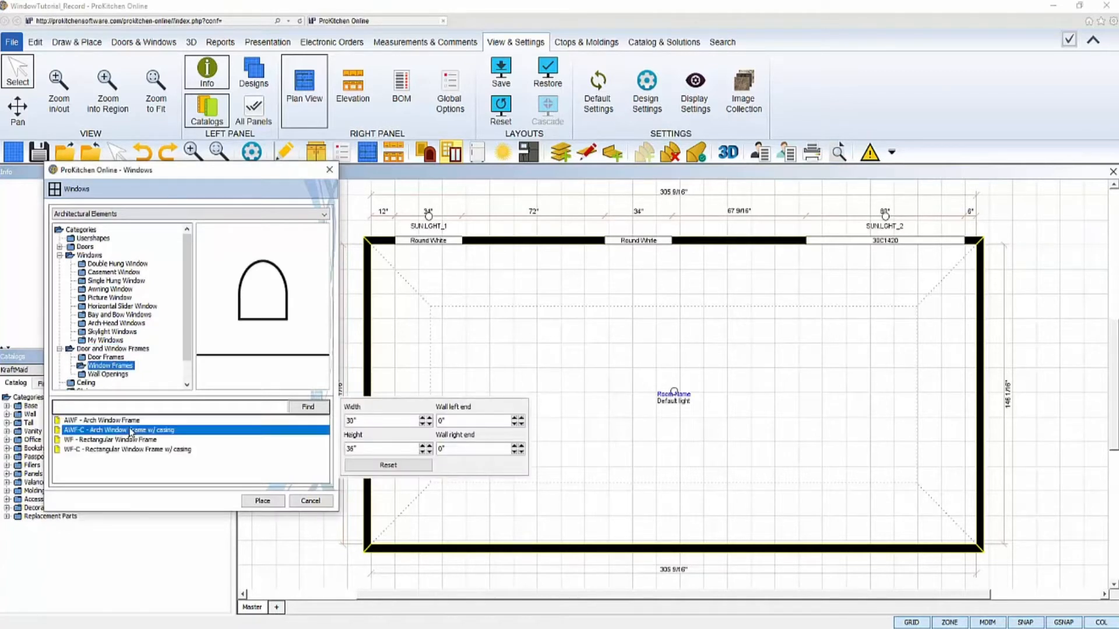
left_click(135, 449)
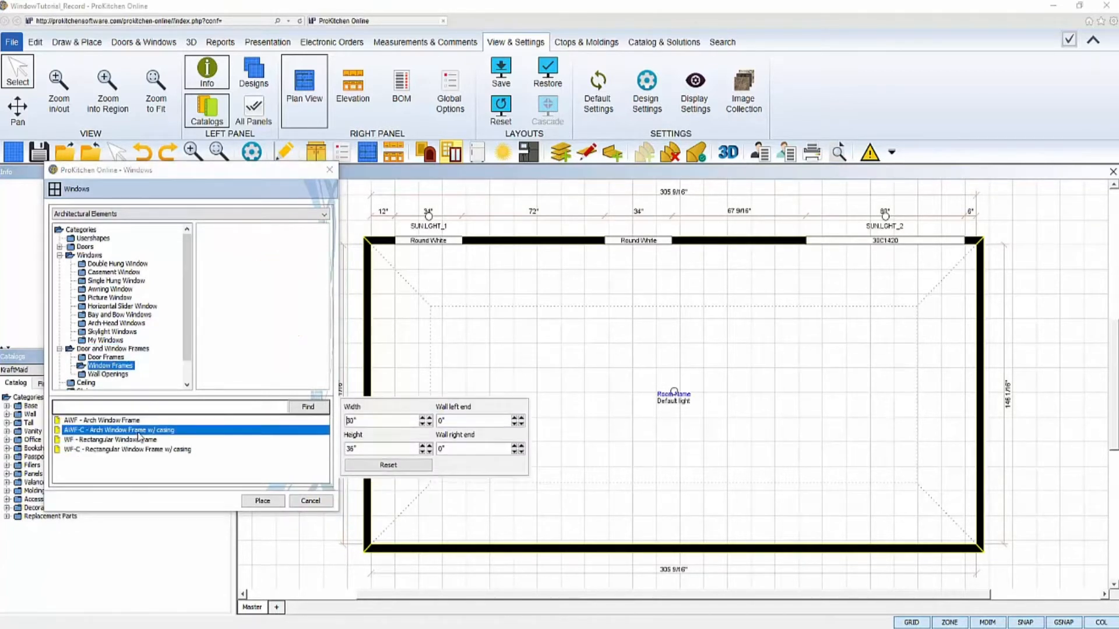
left_click(262, 501)
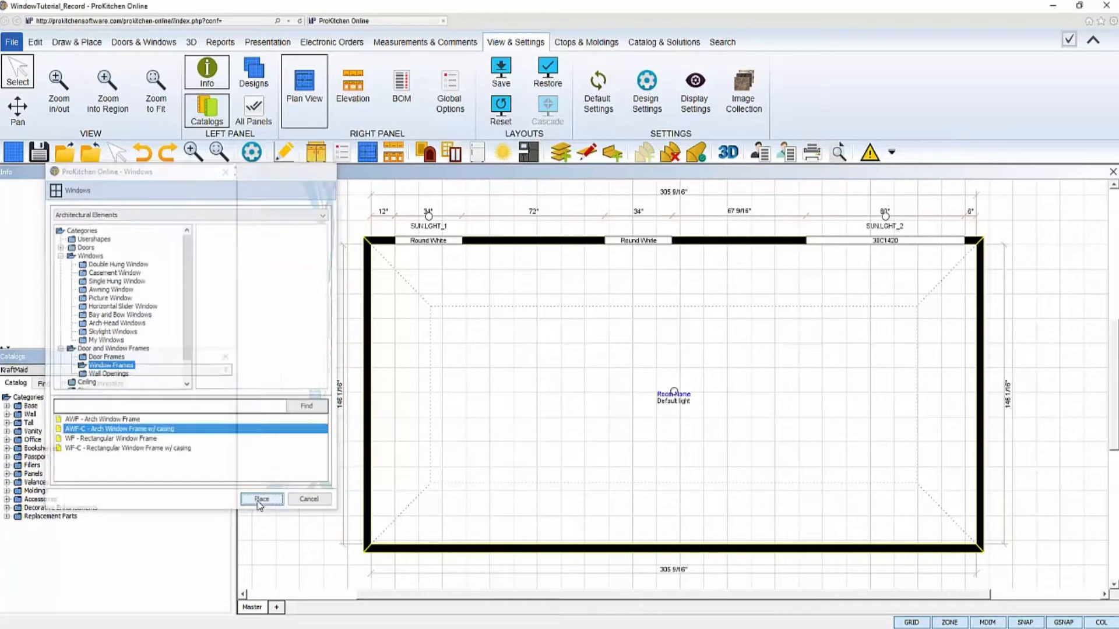
left_click(980, 327)
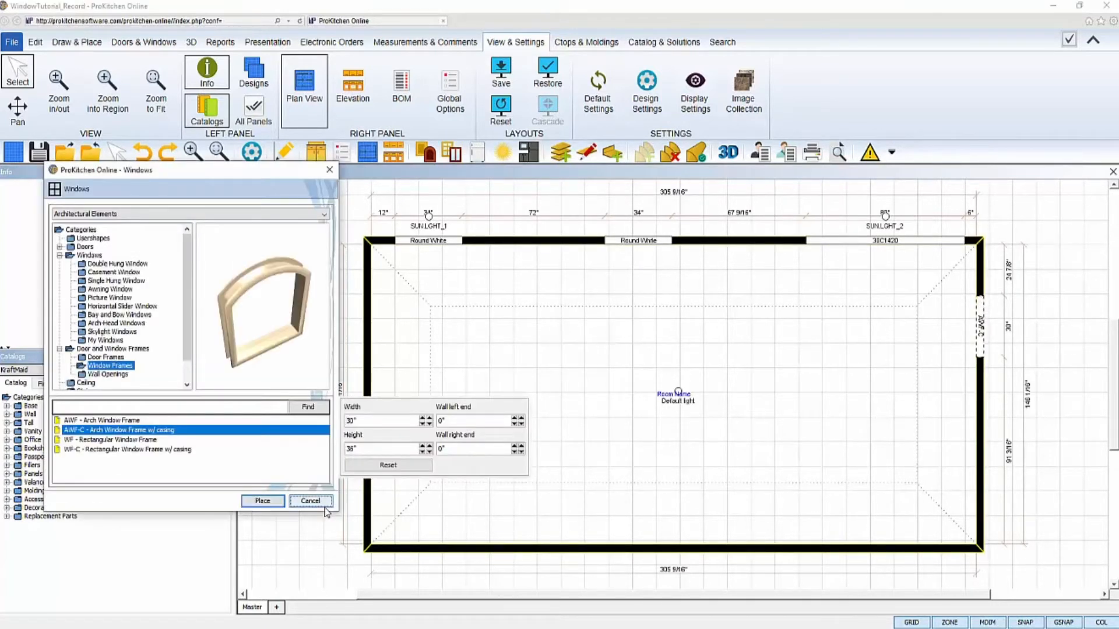
left_click(311, 502)
- Review the arch window frame's attributes without changes, and undo the frame's placement
double_click(983, 328)
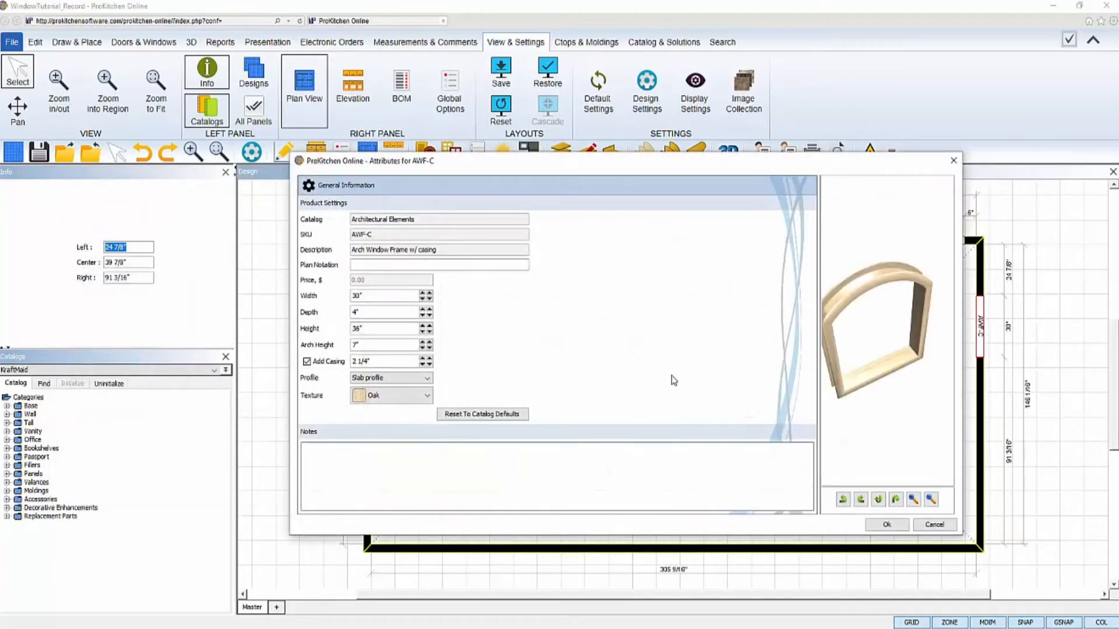
left_click(934, 525)
left_click(145, 154)
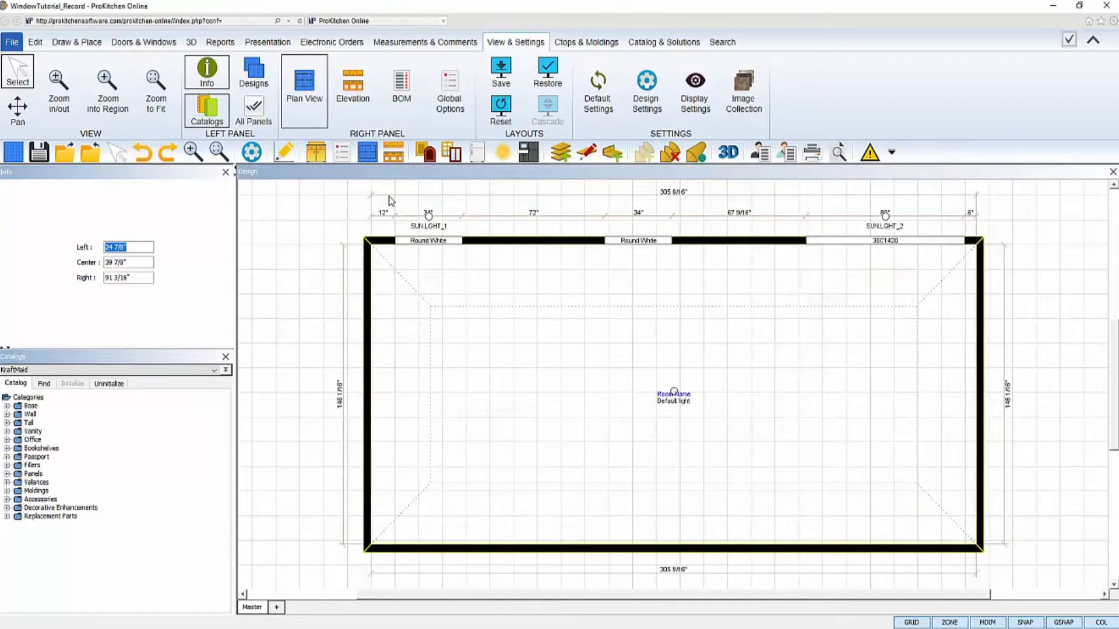
- Place a 30" wide, 78" high FWO Freeform Wall Opening on the room's right wall, about 43" from its upper corner, and close the catalog
left_click(455, 153)
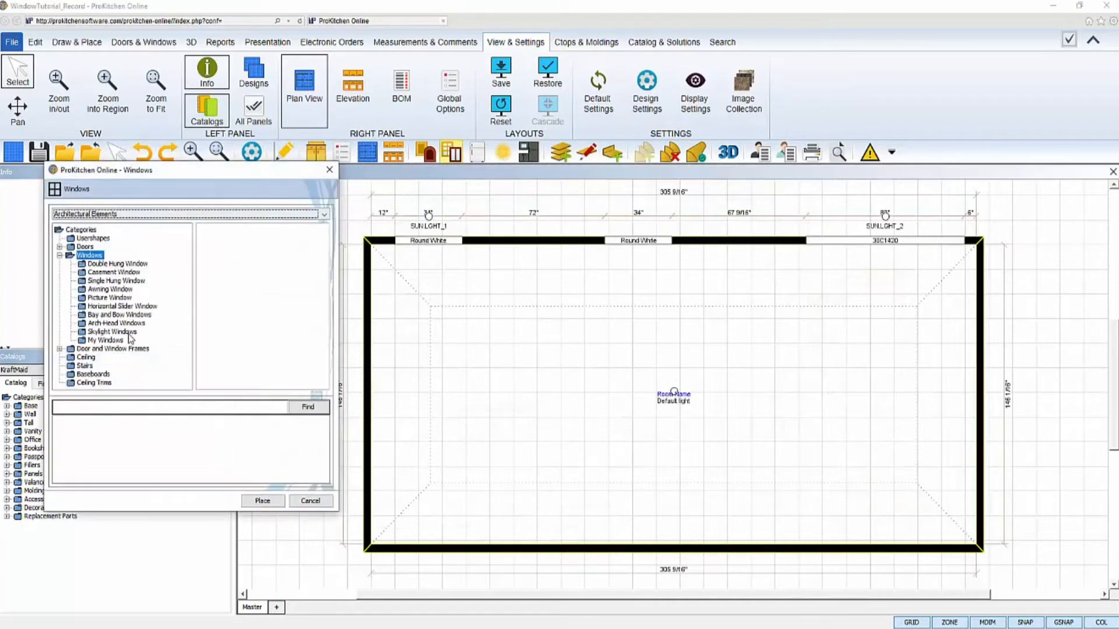
left_click(117, 348)
left_click(59, 349)
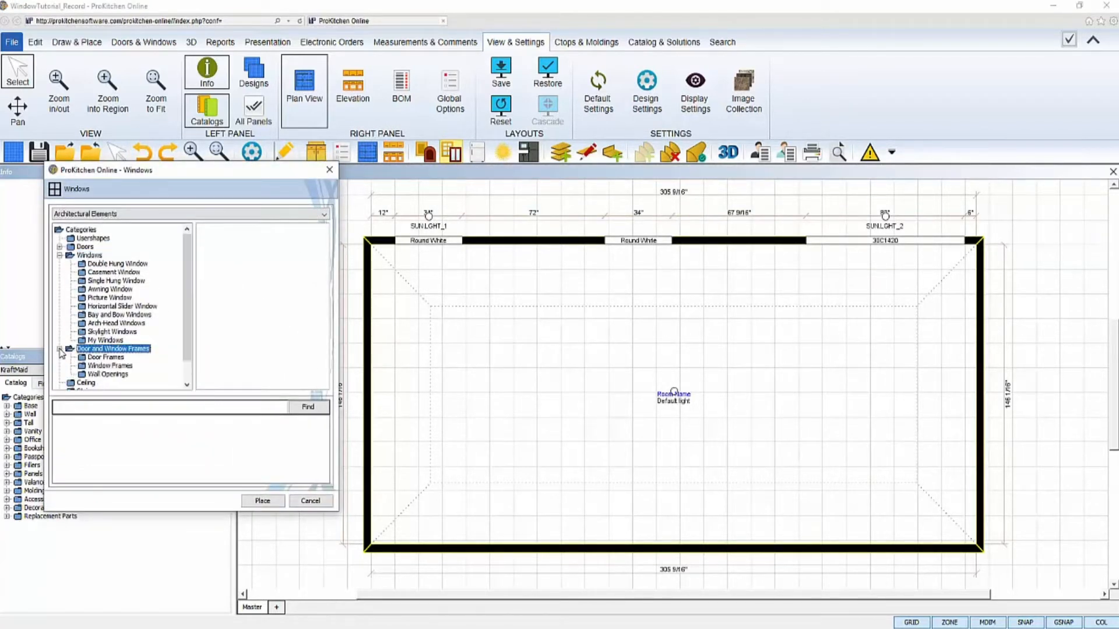
left_click(117, 374)
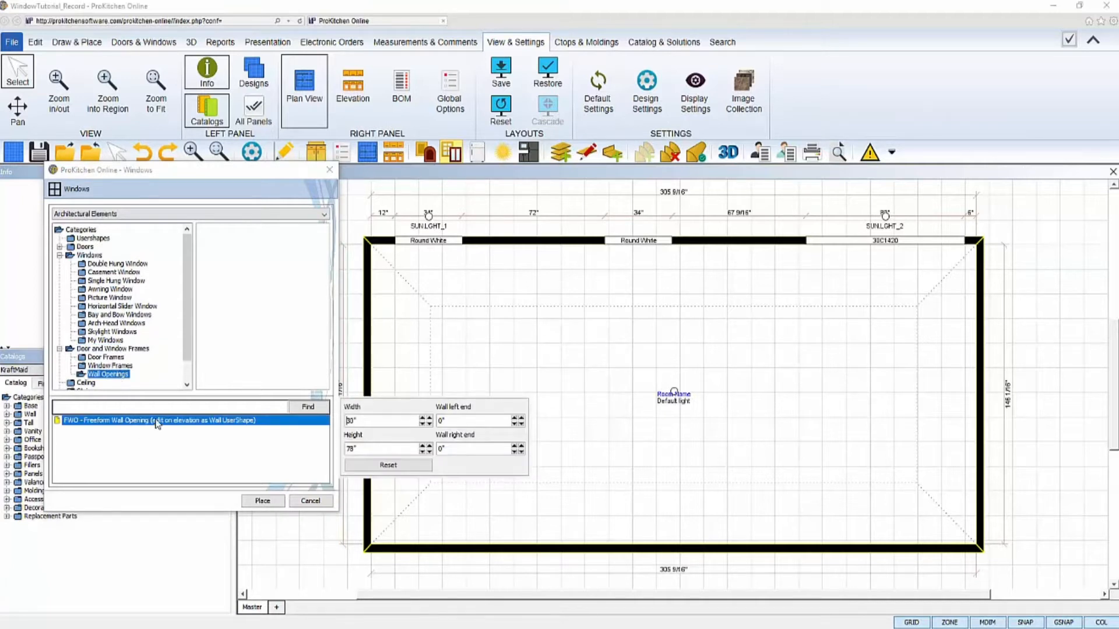
double_click(351, 449)
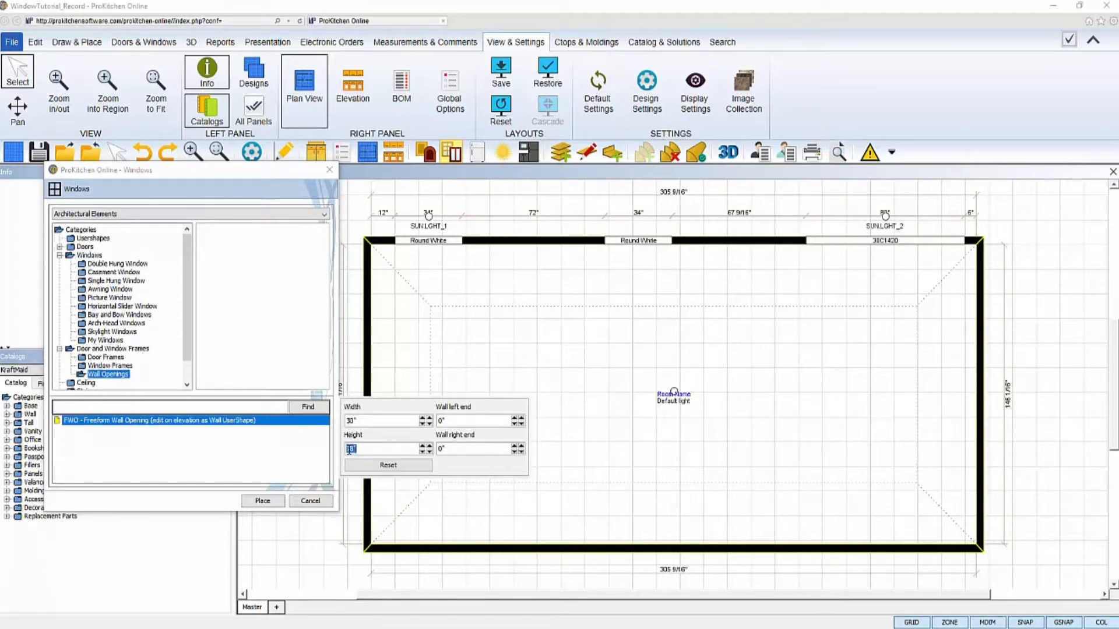
double_click(351, 421)
left_click(262, 501)
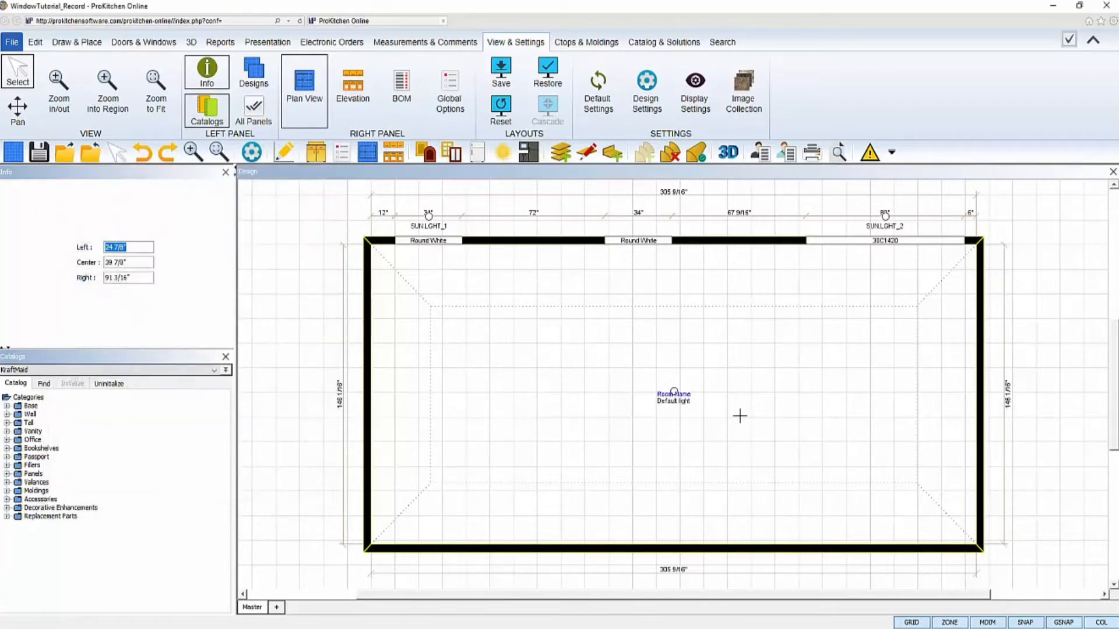
left_click(979, 362)
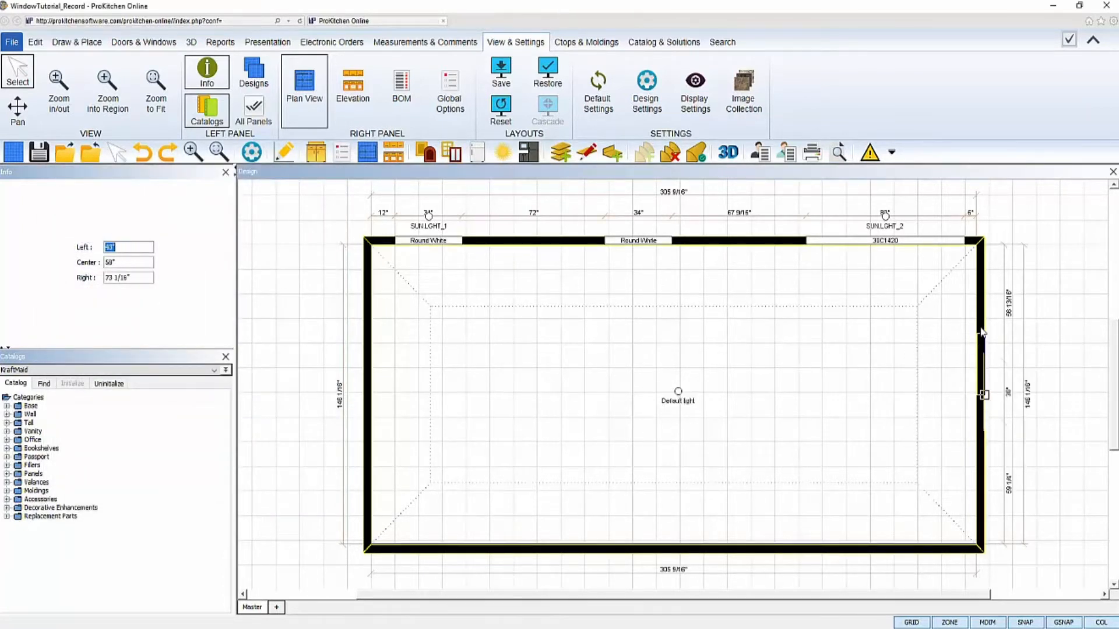
left_click(310, 502)
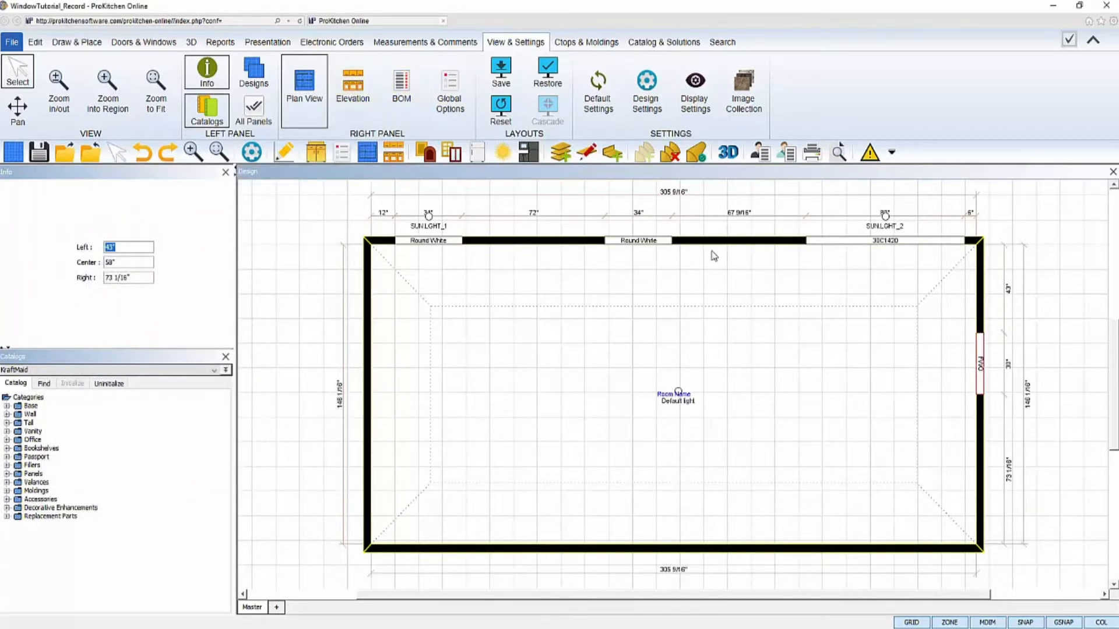
- Show the right wall's elevation, start editing the freeform opening's shape and raise its top edge to a height of about 87 3/4"
left_click(767, 350)
left_click(352, 93)
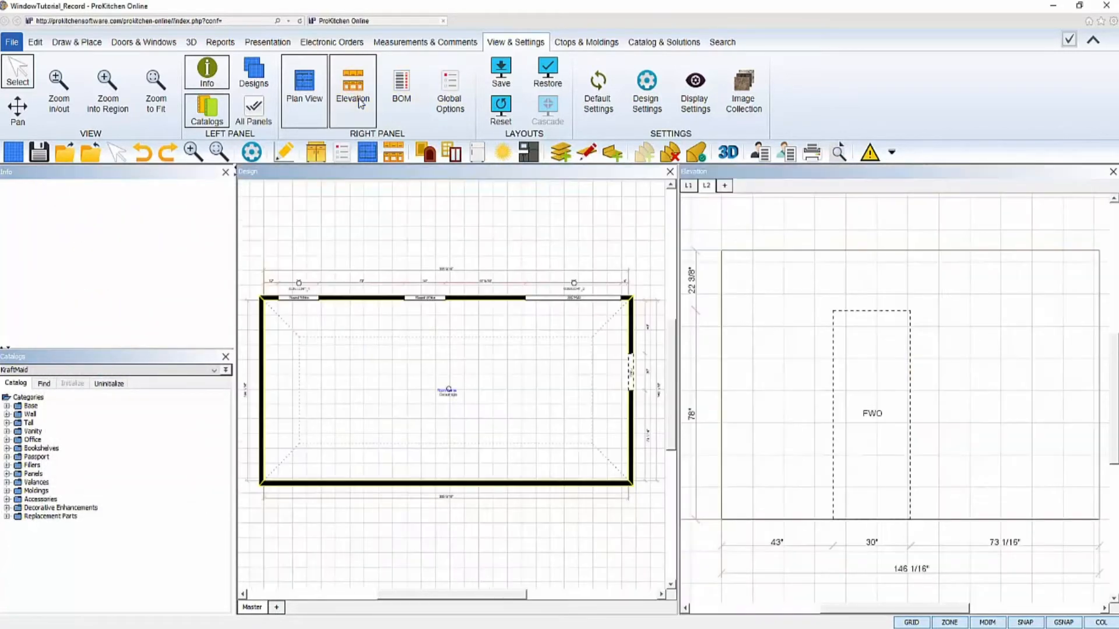
left_click(883, 342)
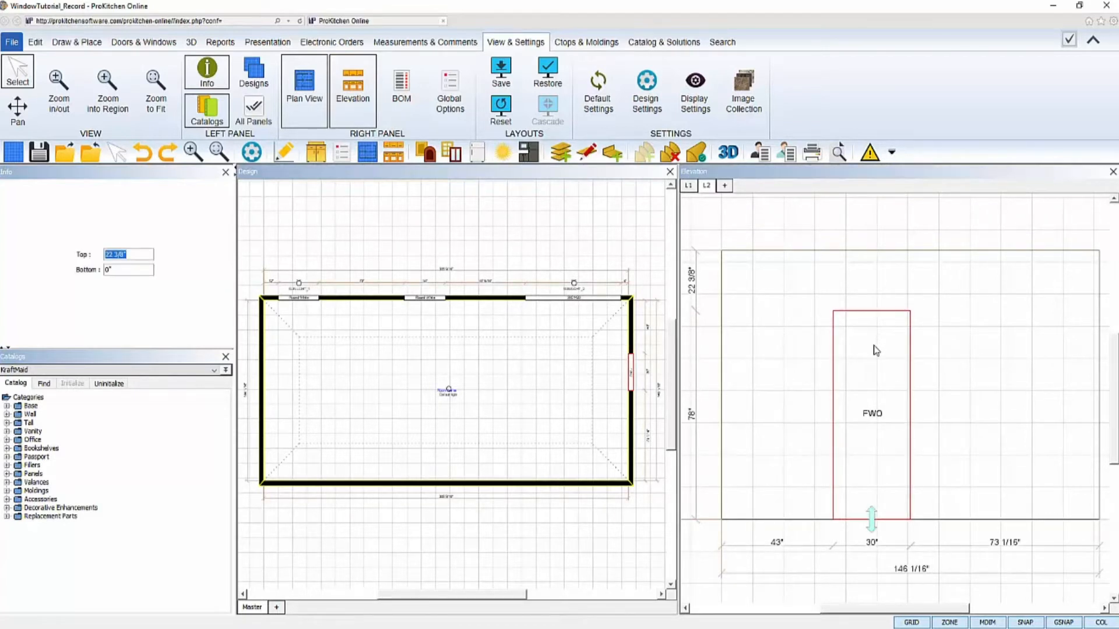
right_click(864, 356)
mouse_move(878, 379)
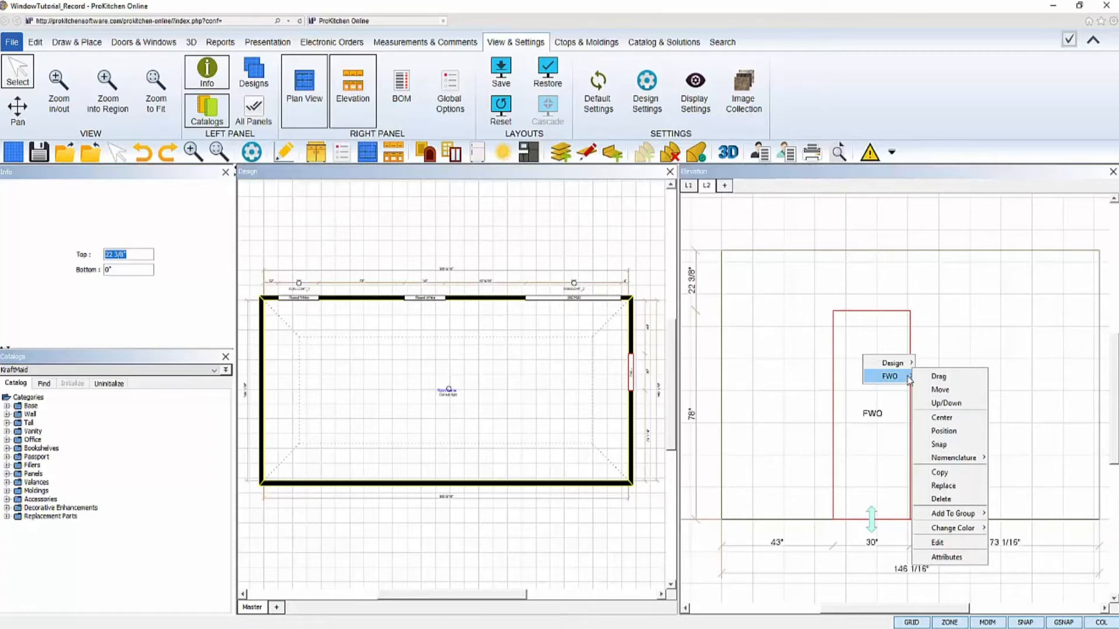
left_click(957, 544)
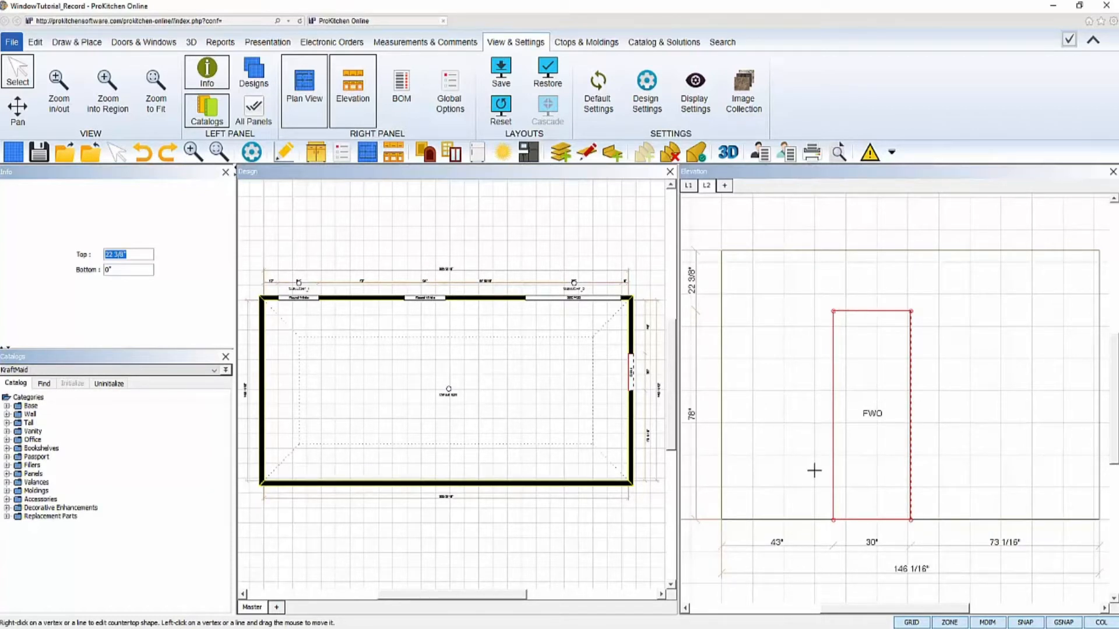
left_click(869, 311)
left_click(870, 285)
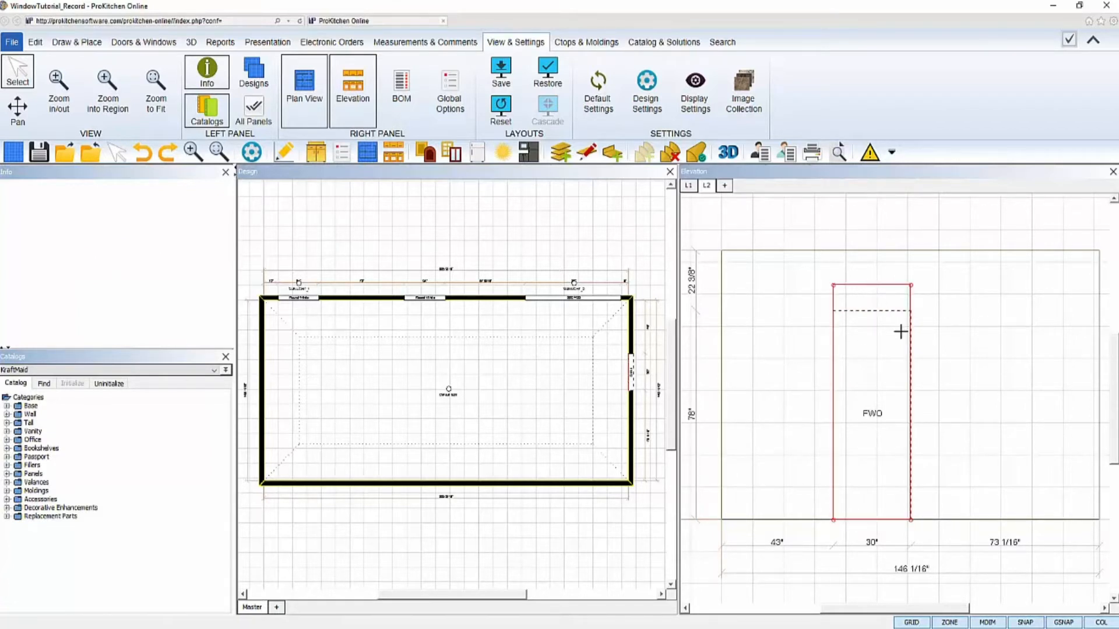
- Try pulling the opening's upper-right corner outward and down, and try a radius end on its top edge, undoing each change
left_click(910, 285)
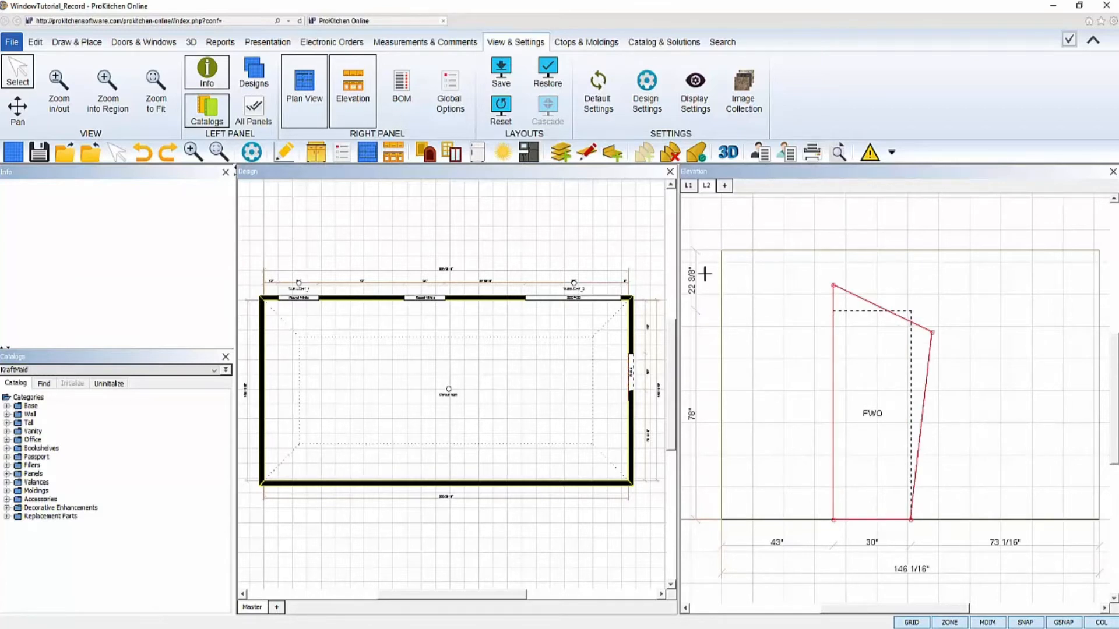
left_click(140, 152)
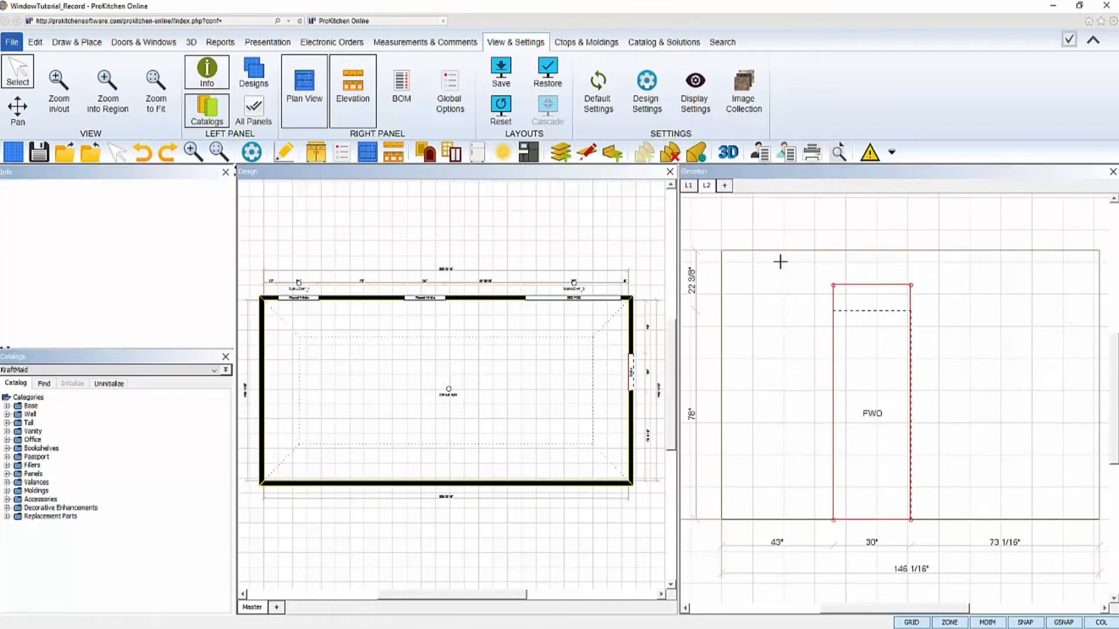
right_click(856, 285)
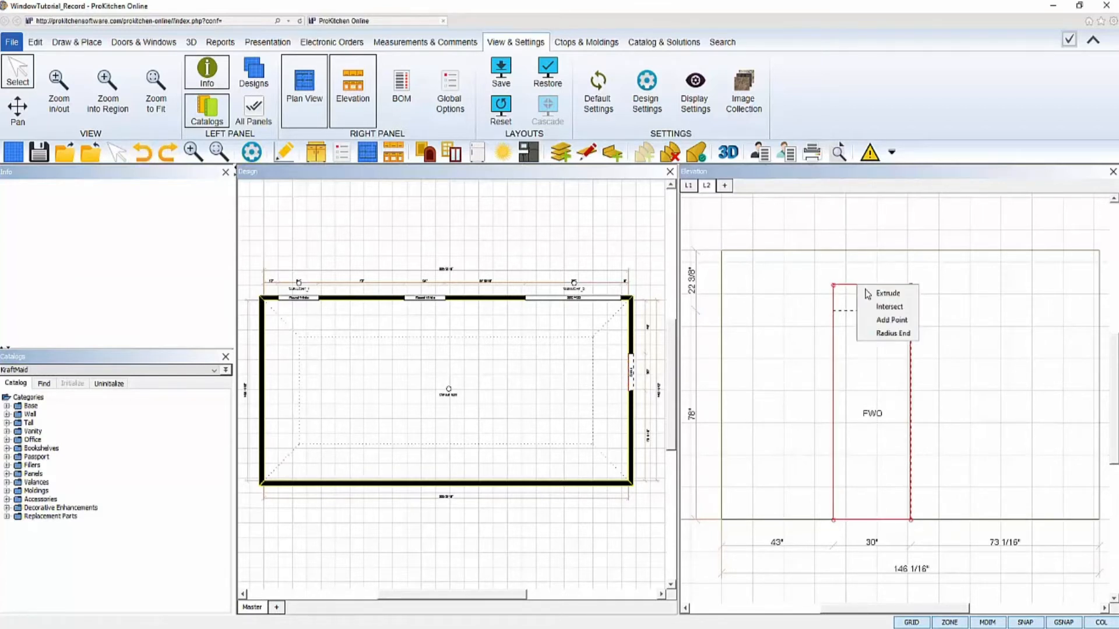
left_click(893, 333)
left_click(856, 271)
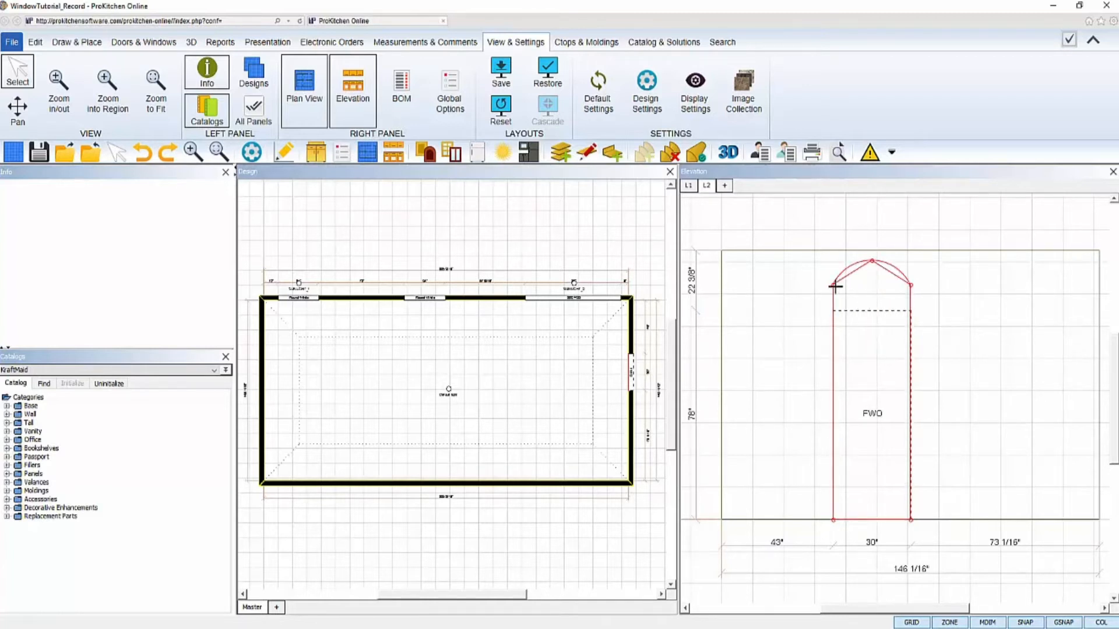
left_click(142, 153)
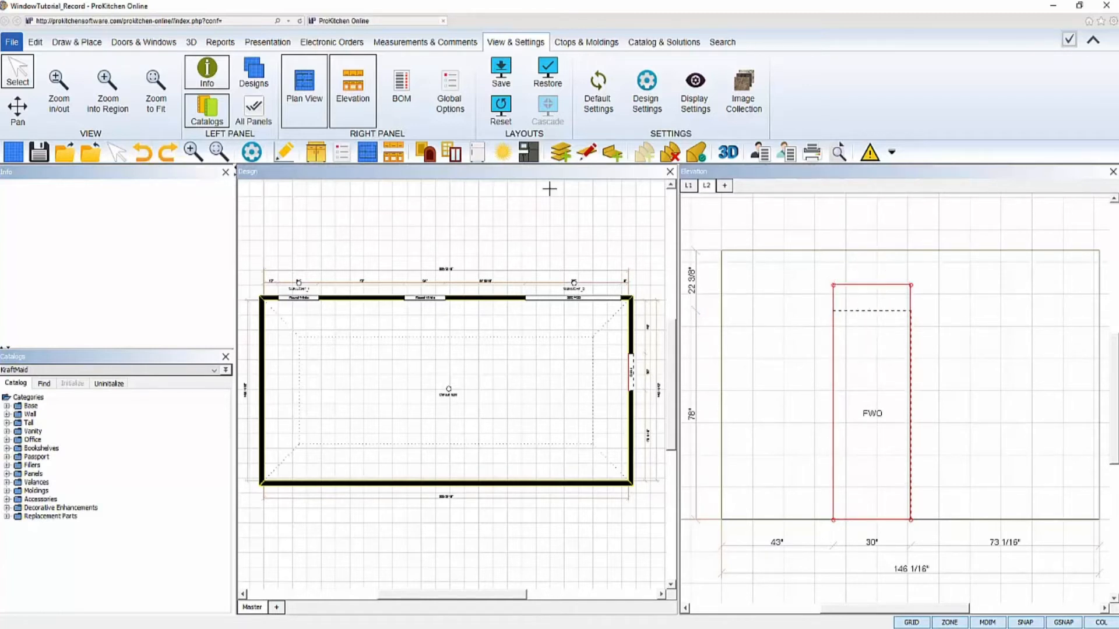
- Try the Round option on the opening's upper-left corner and undo it
right_click(834, 284)
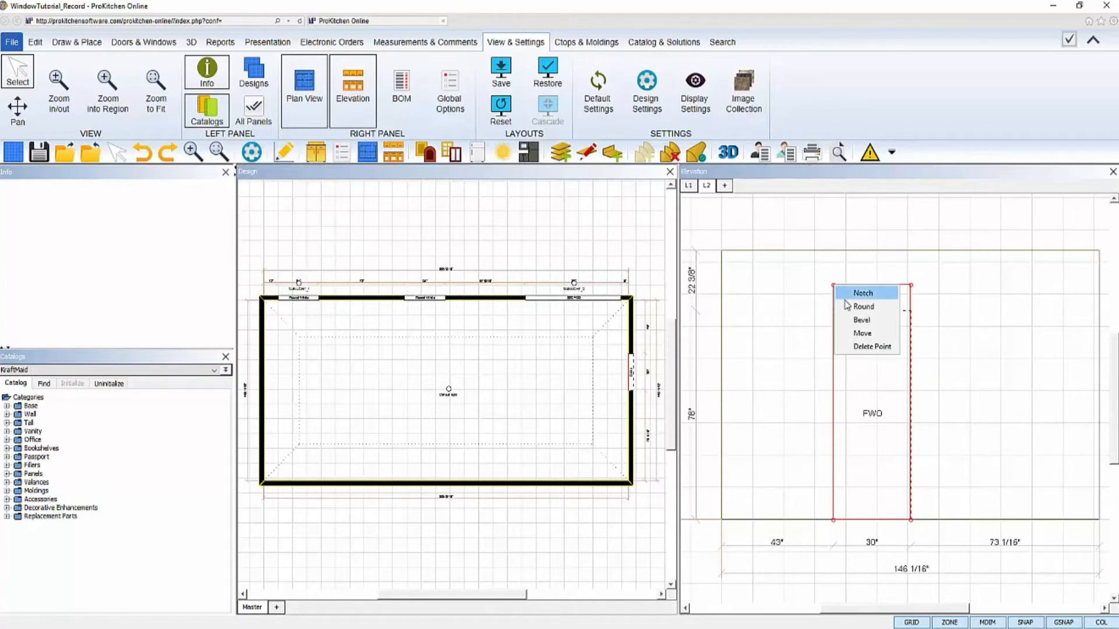
left_click(851, 305)
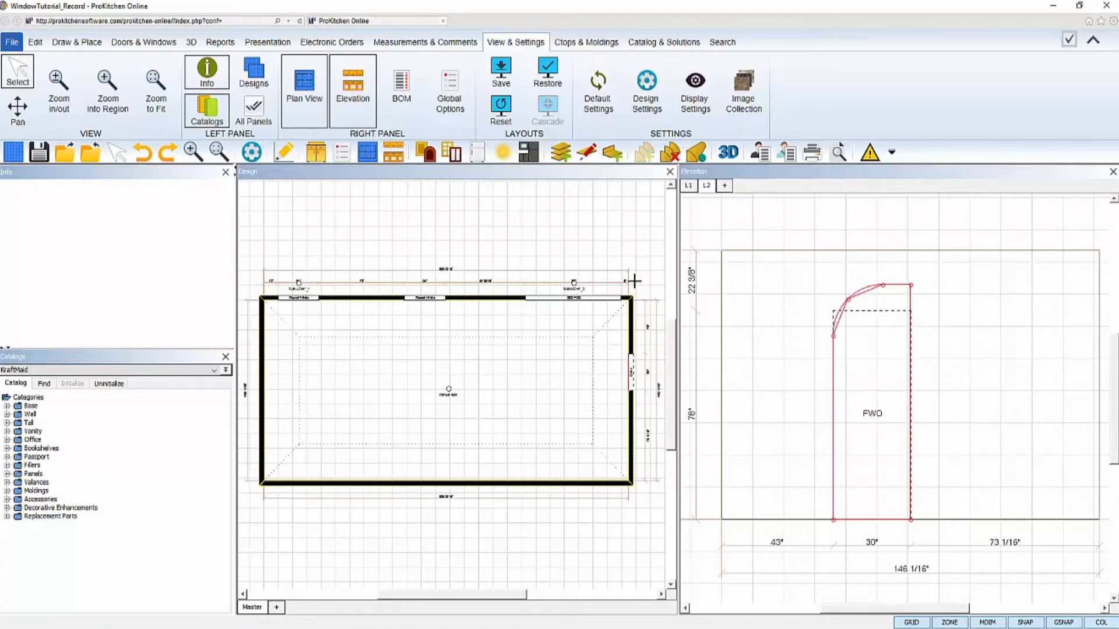
left_click(146, 158)
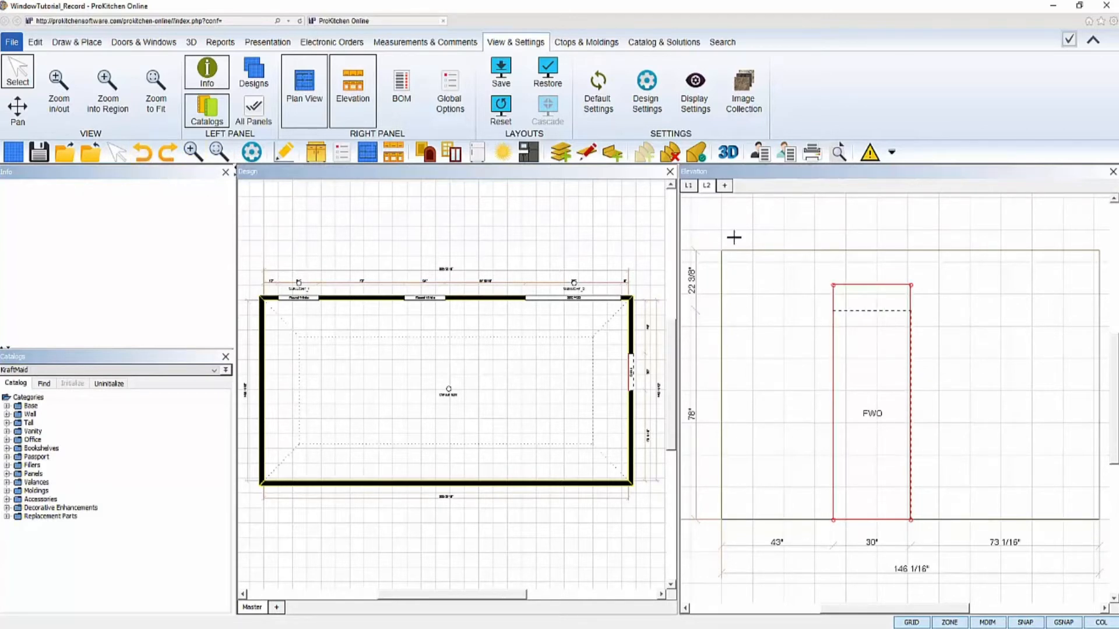
- Move the opening's left edge outward to make it about 49 7/16" wide and finish the shape edit
left_click(832, 338)
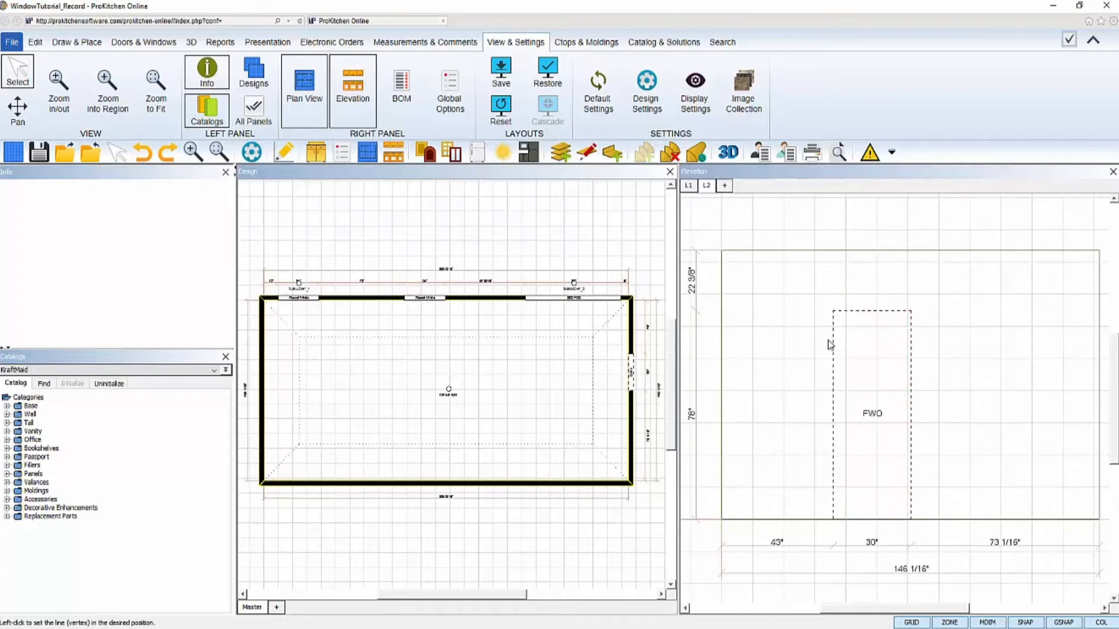
left_click(783, 347)
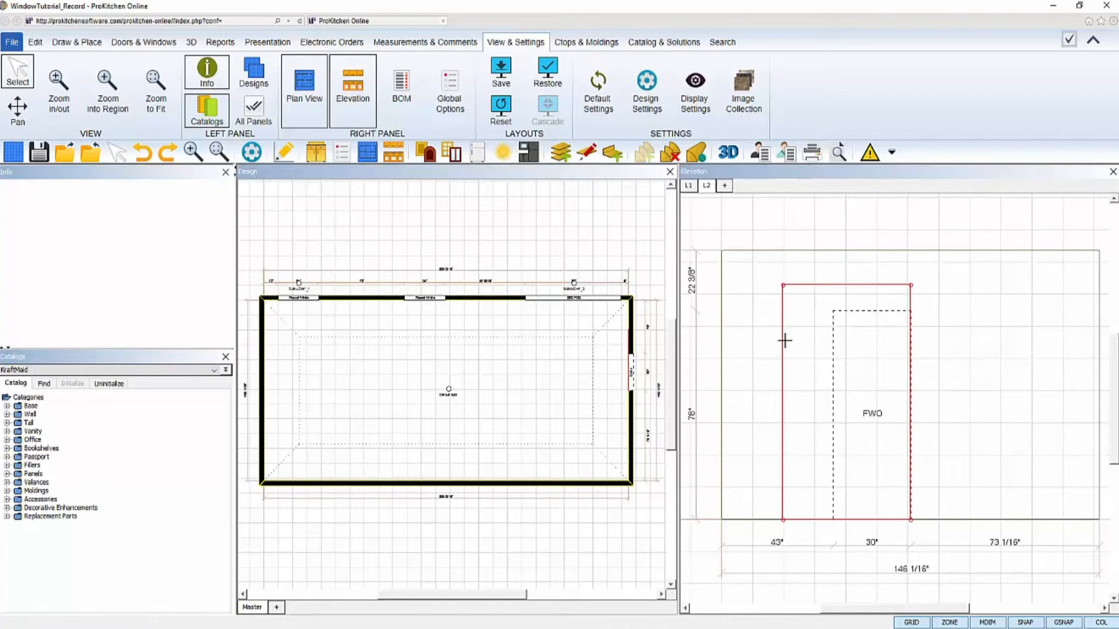
left_click(931, 288)
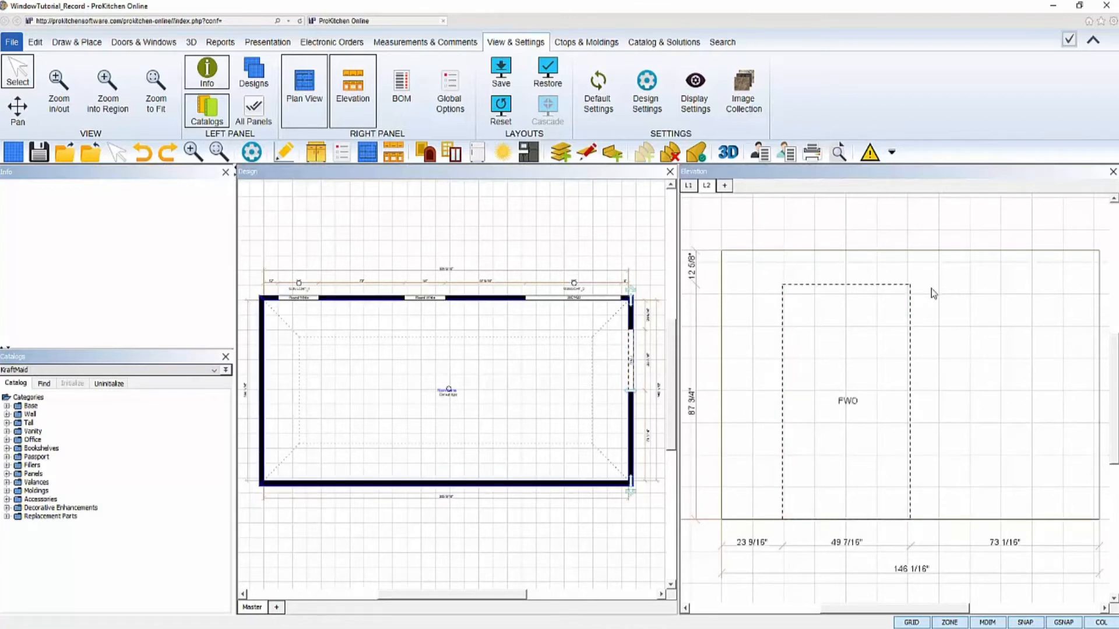
- Close the elevation view and remove the freeform opening from the wall
left_click(1113, 172)
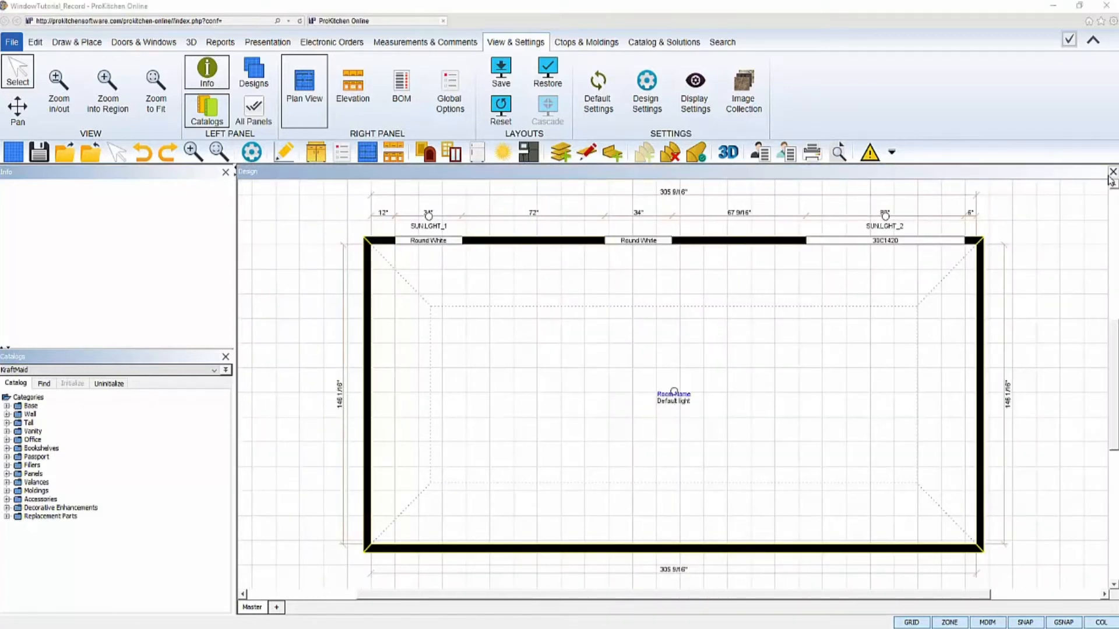
left_click(748, 339)
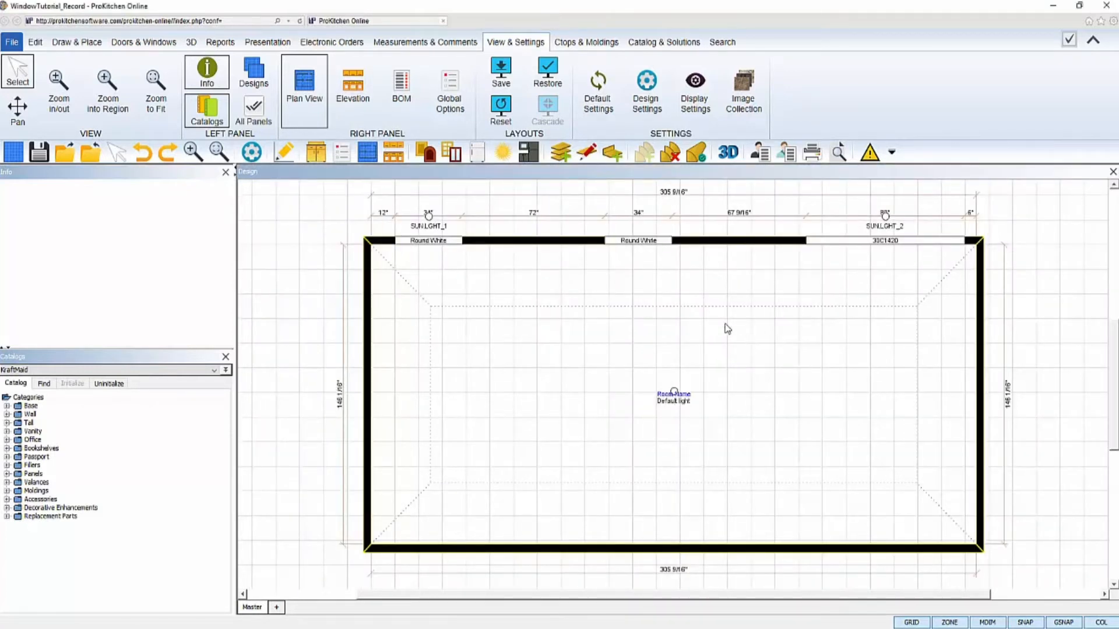
- Choose the WSLWG48-W 48" H Skylight Window without Grids (White Frame) from the window catalog and keep its 32" width
left_click(452, 153)
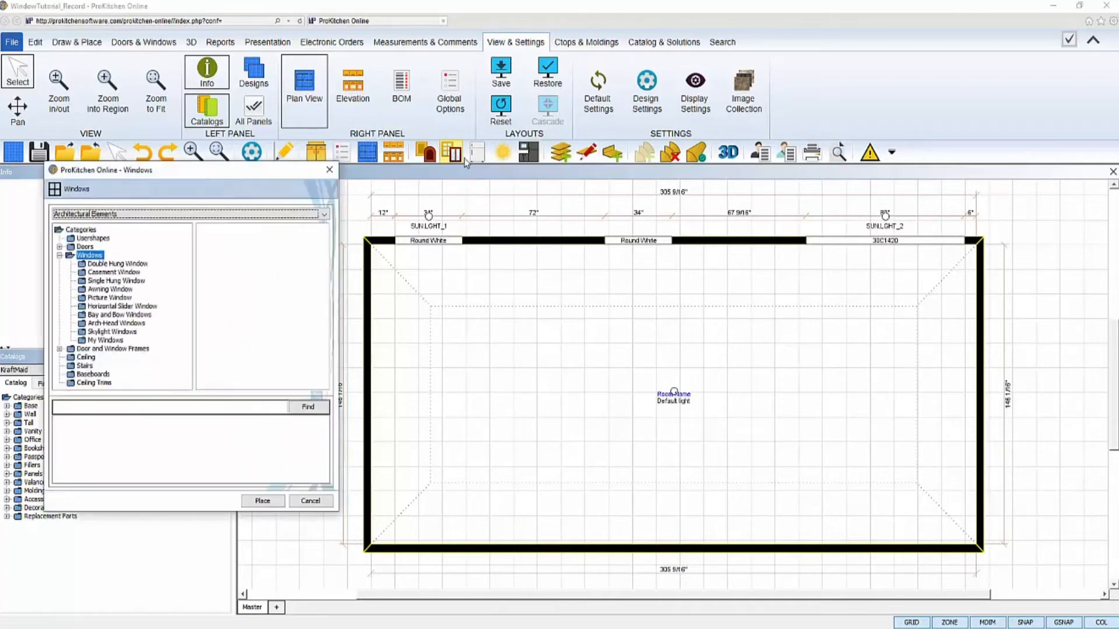
left_click(111, 334)
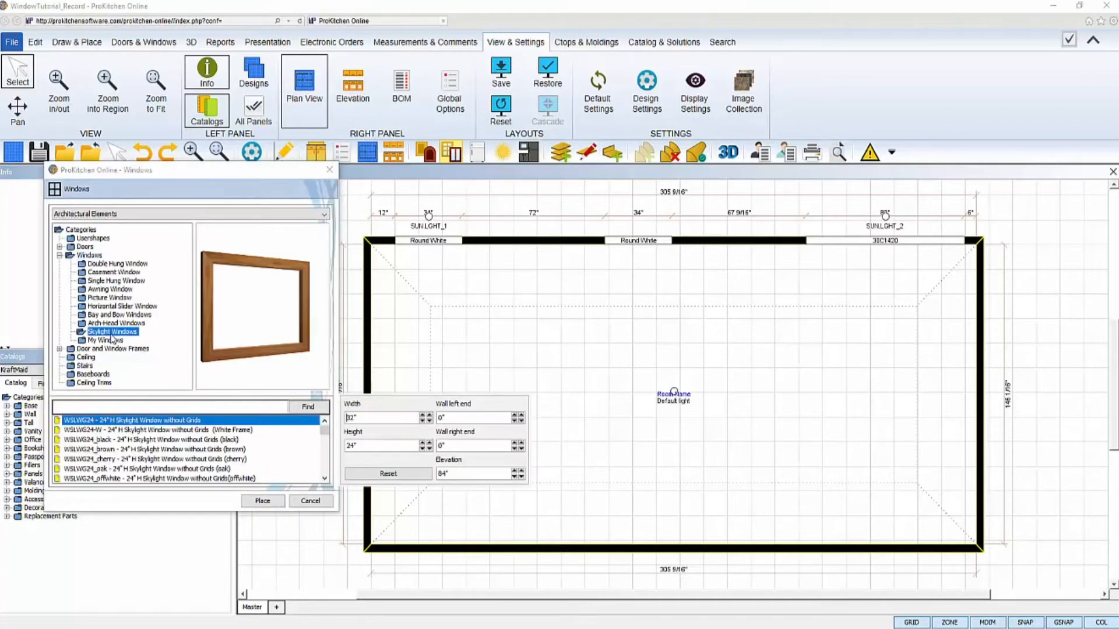
left_click_drag(325, 433, 326, 451)
left_click(231, 462)
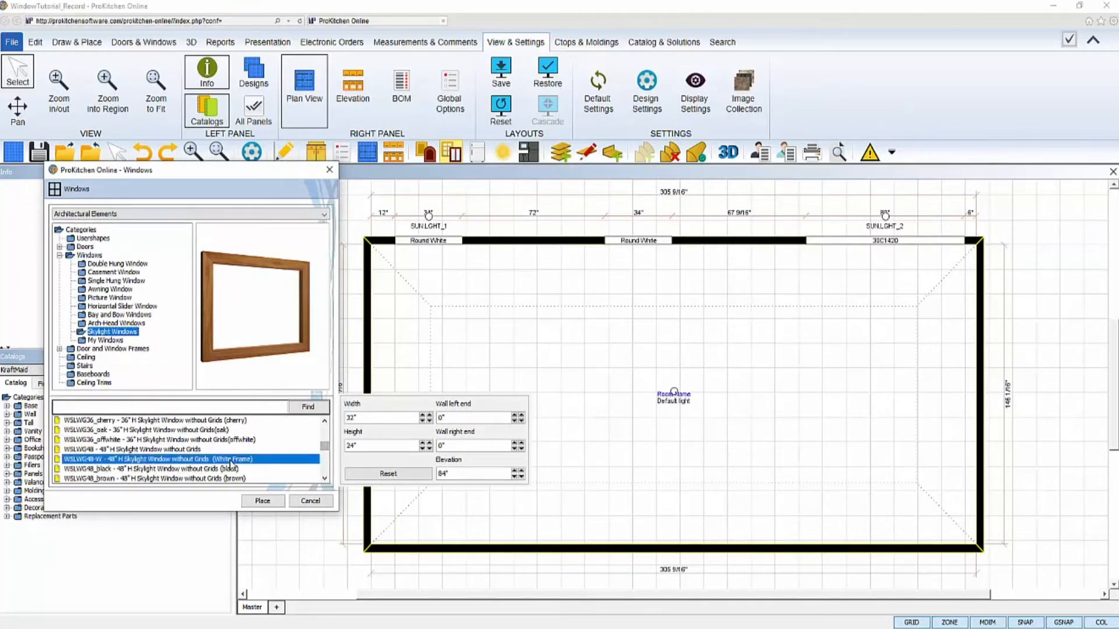
left_click(197, 450)
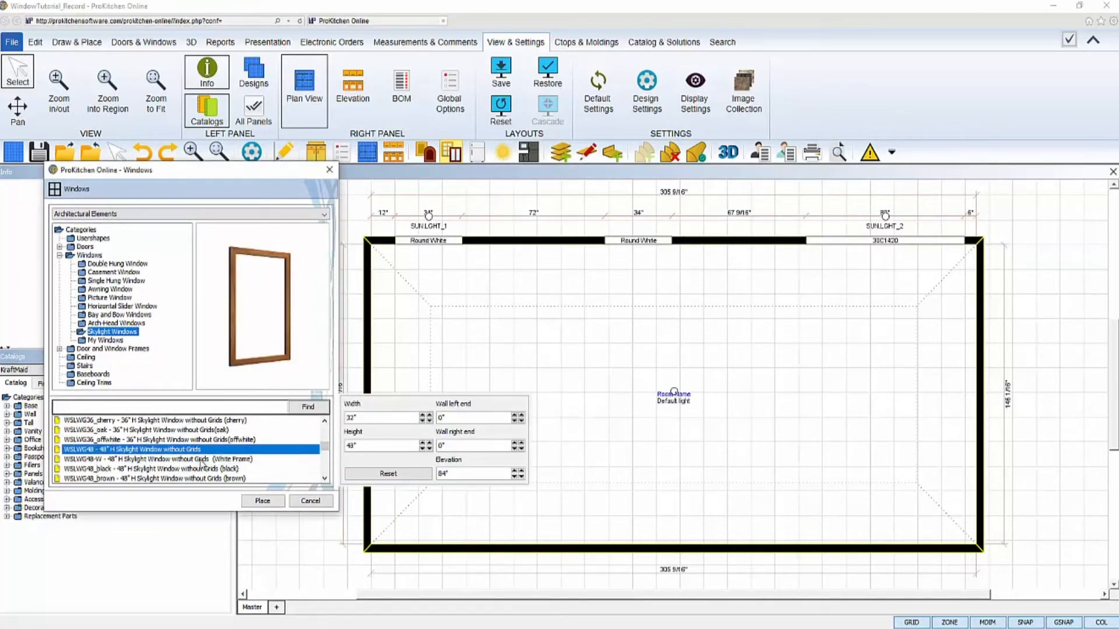
left_click(208, 460)
left_click_drag(362, 419, 328, 449)
left_click(366, 420)
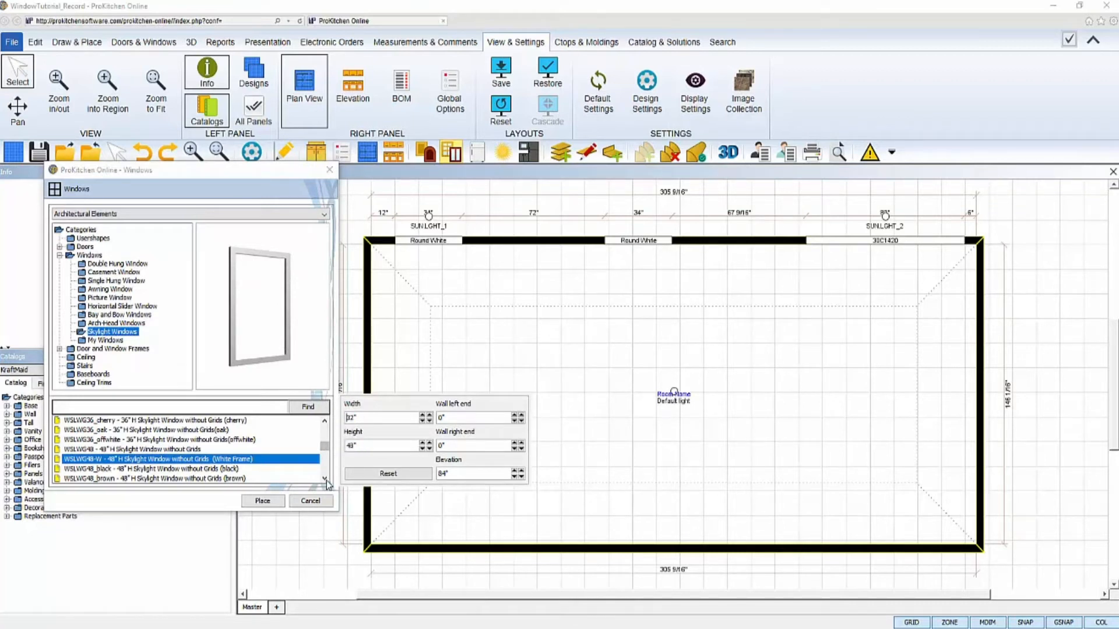
- Place the skylight window on the room's lower wall, 42" from its left corner, and close the catalog
left_click(263, 501)
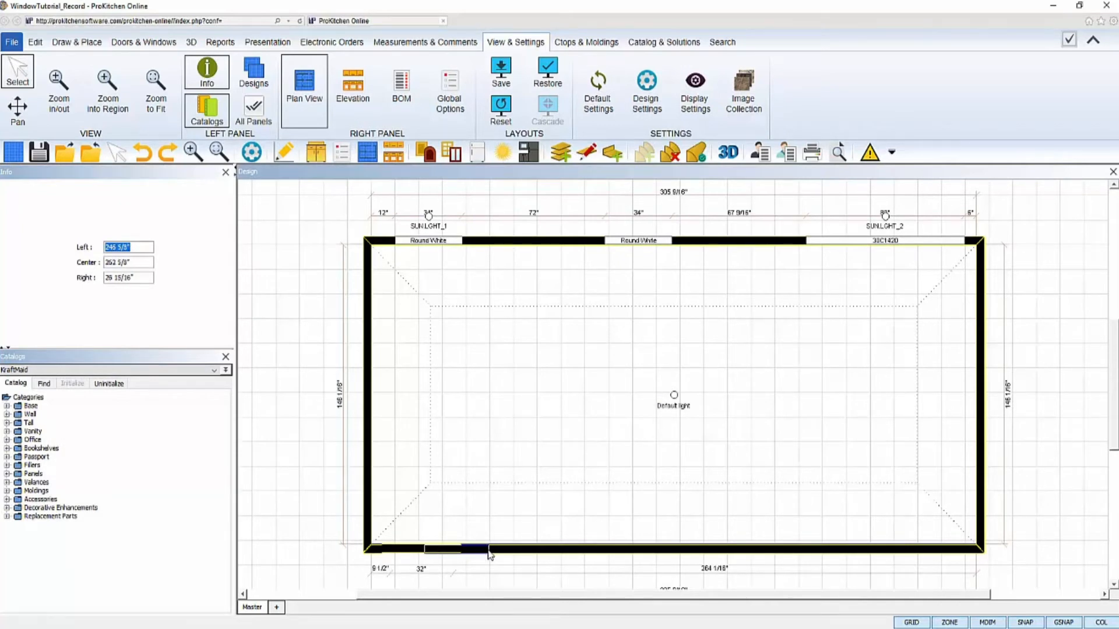
key("Tab")
key("Tab")
type("42")
key("Return")
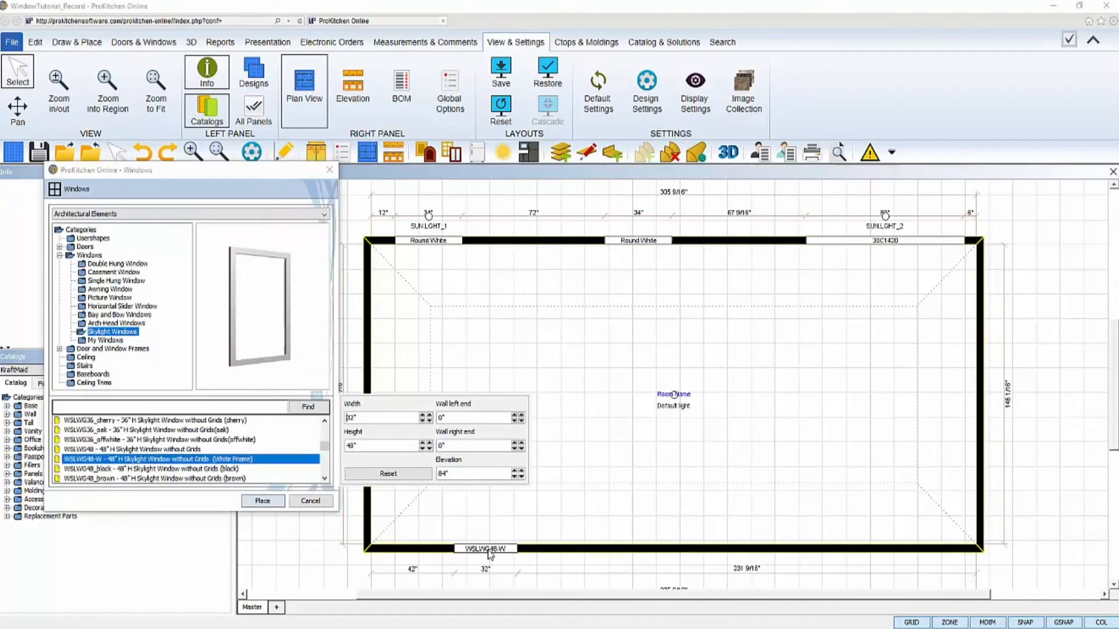
left_click(310, 501)
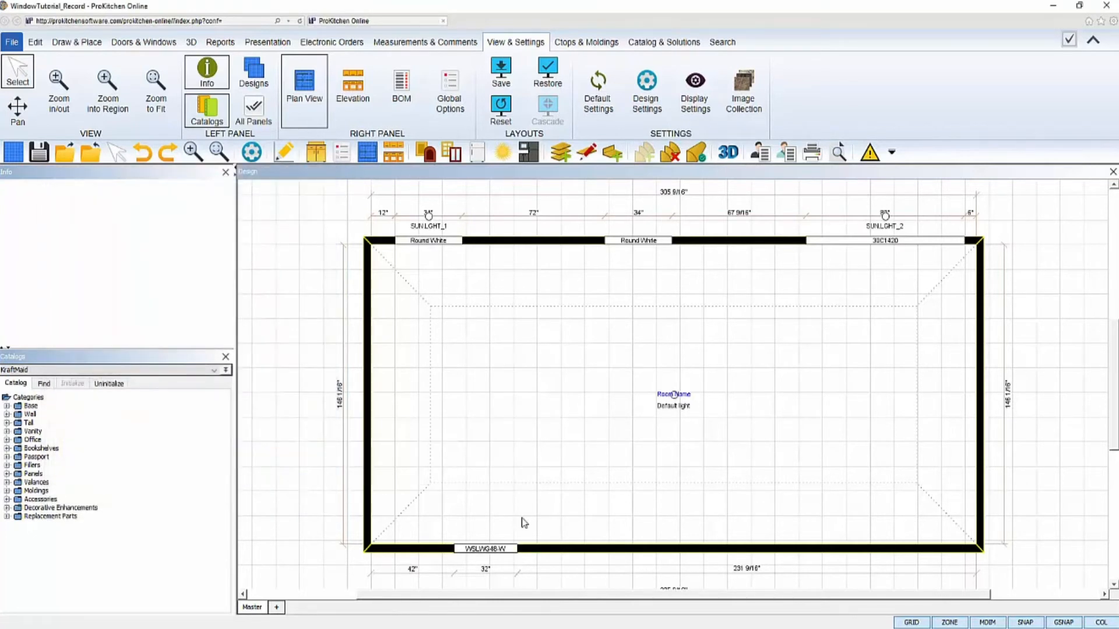
- Review the design's wall construction settings for wall height and wall item alignment, then dismiss the settings without changes
left_click(251, 152)
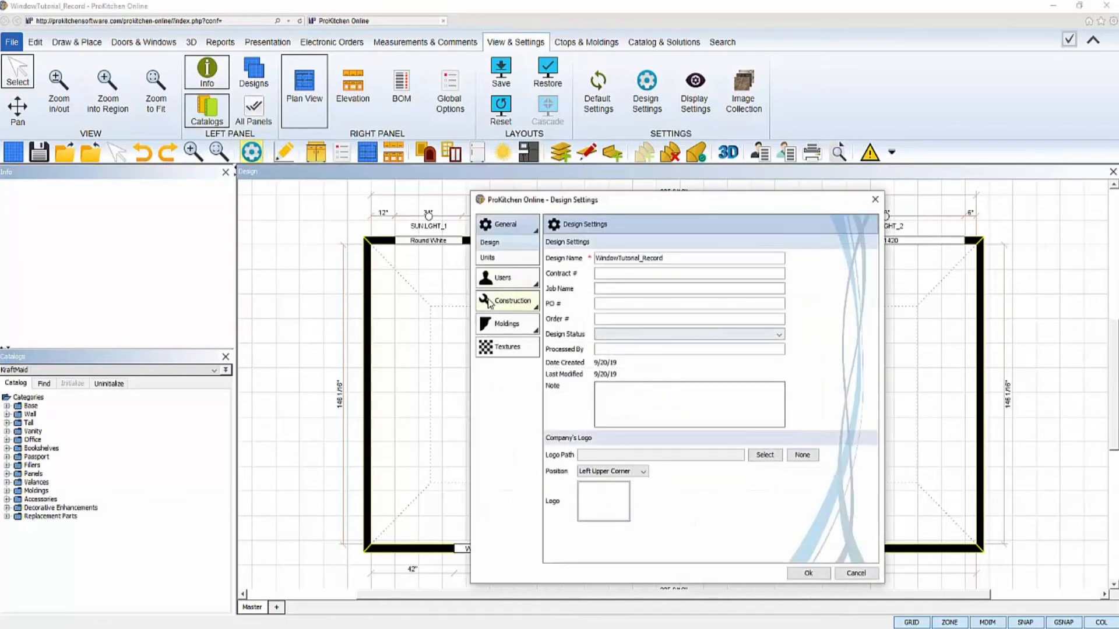
left_click(501, 271)
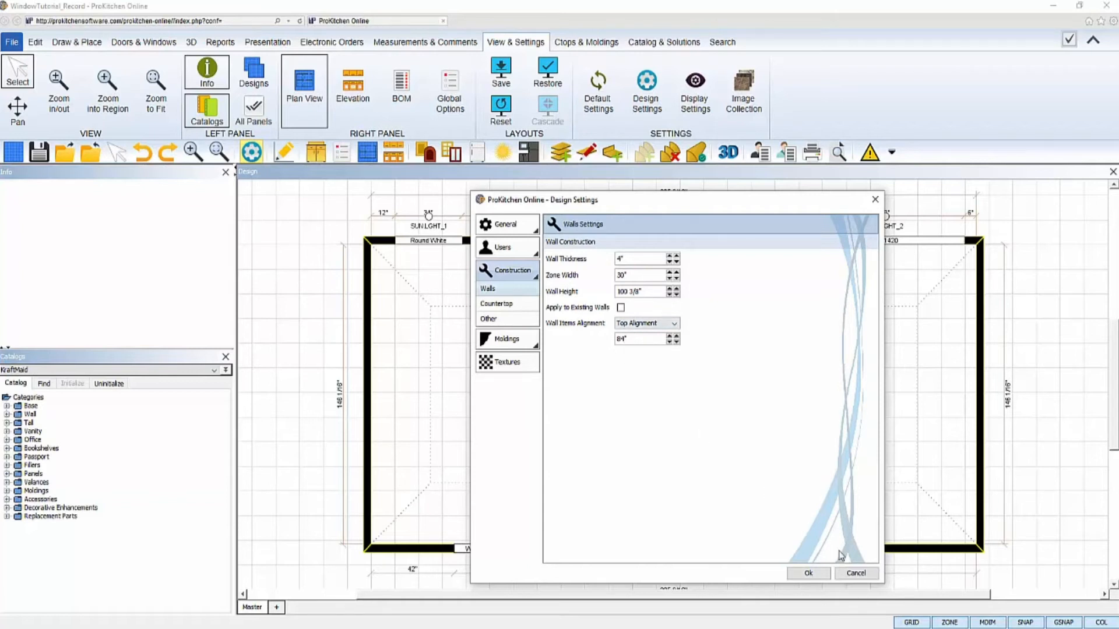
left_click(854, 573)
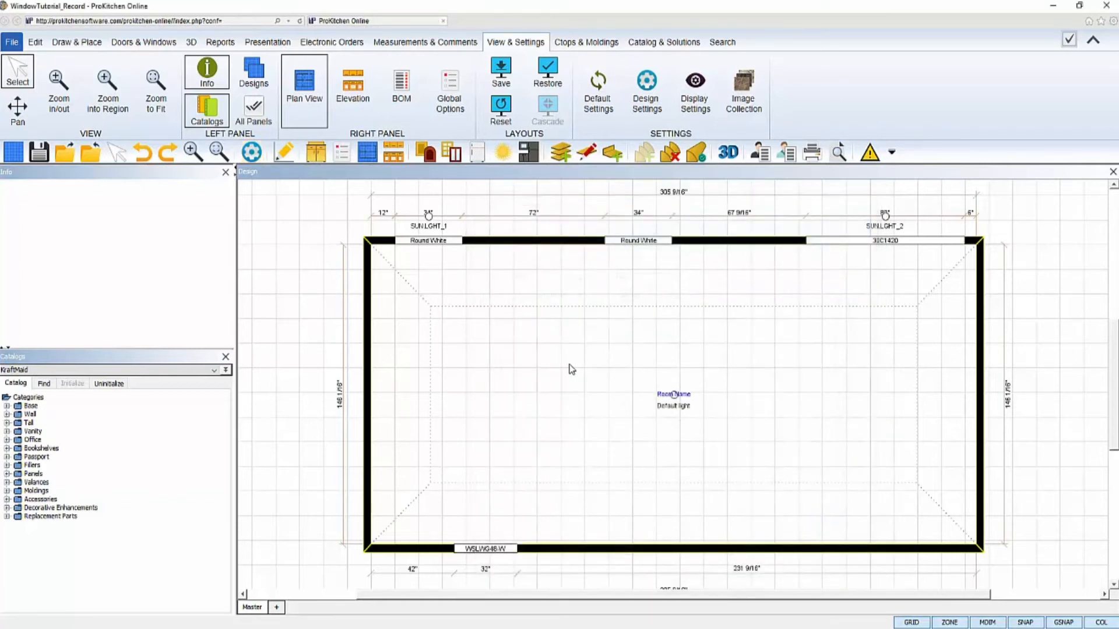
- In the lower wall's elevation, move the skylight window up into the ceiling area, about 156 5/8" above the floor
left_click(354, 88)
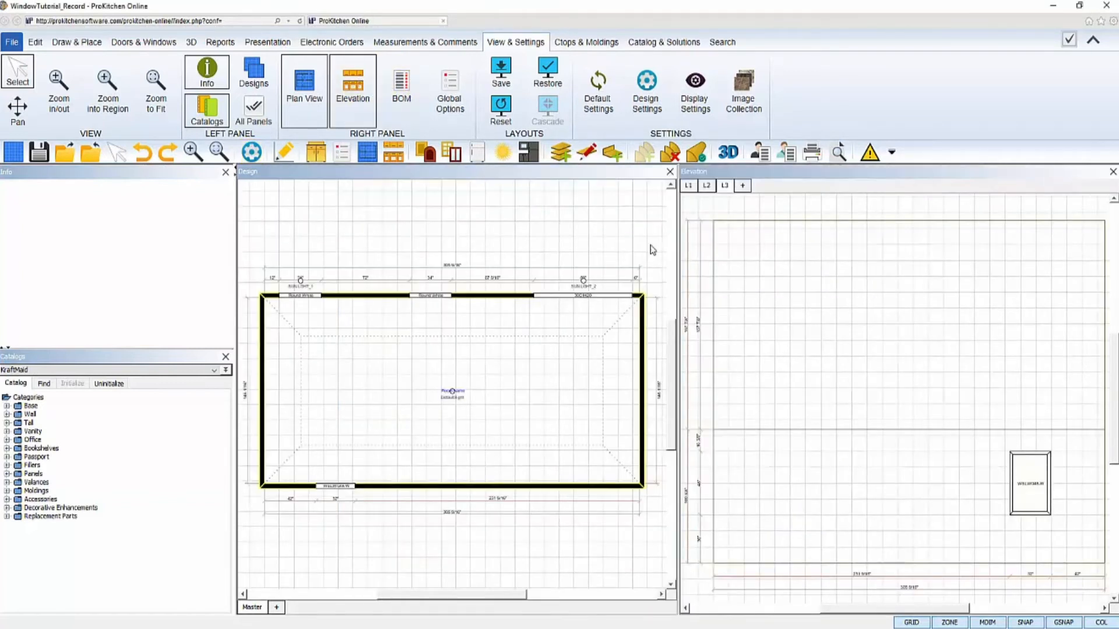
left_click(1031, 478)
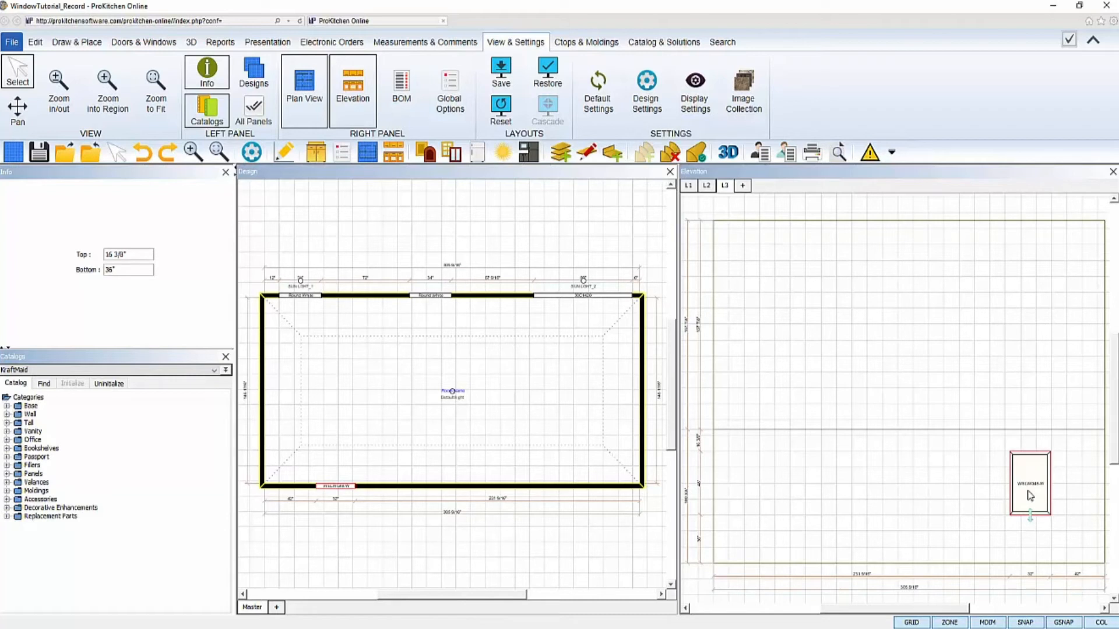
right_click(1030, 496)
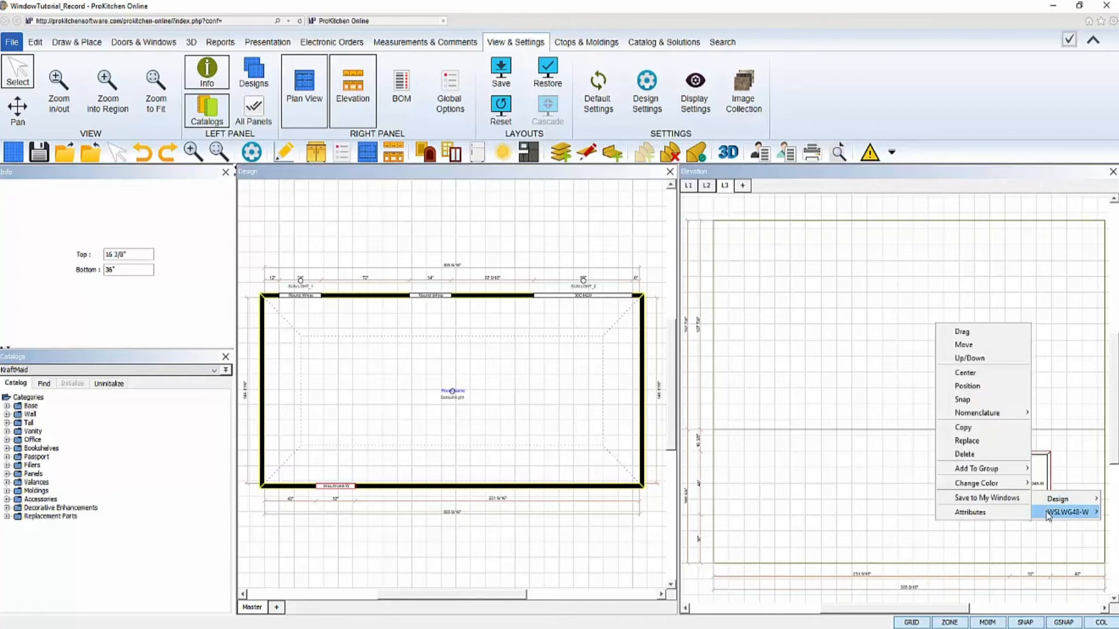
left_click(963, 359)
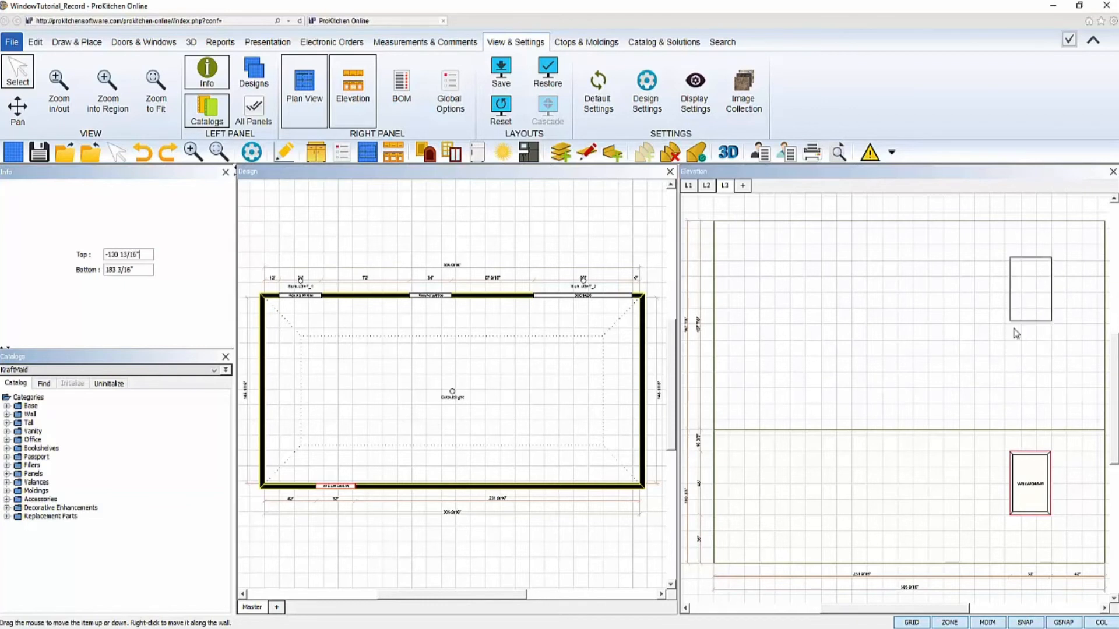
left_click(1024, 360)
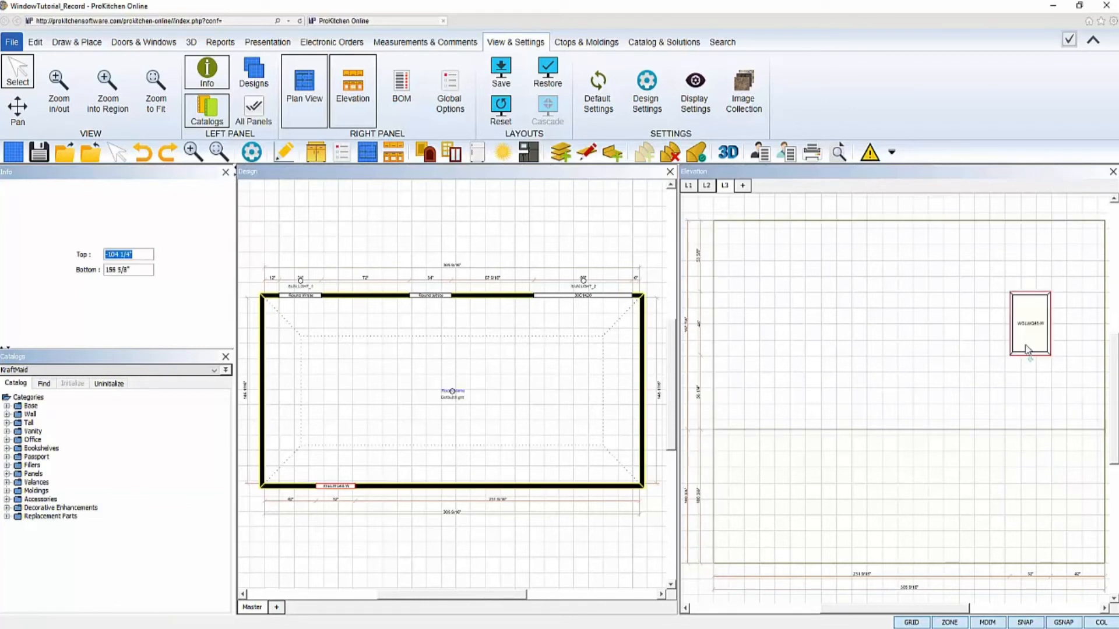
- Set sky.jpg as the skylight's window view and add a sun light behind the window
right_click(1024, 340)
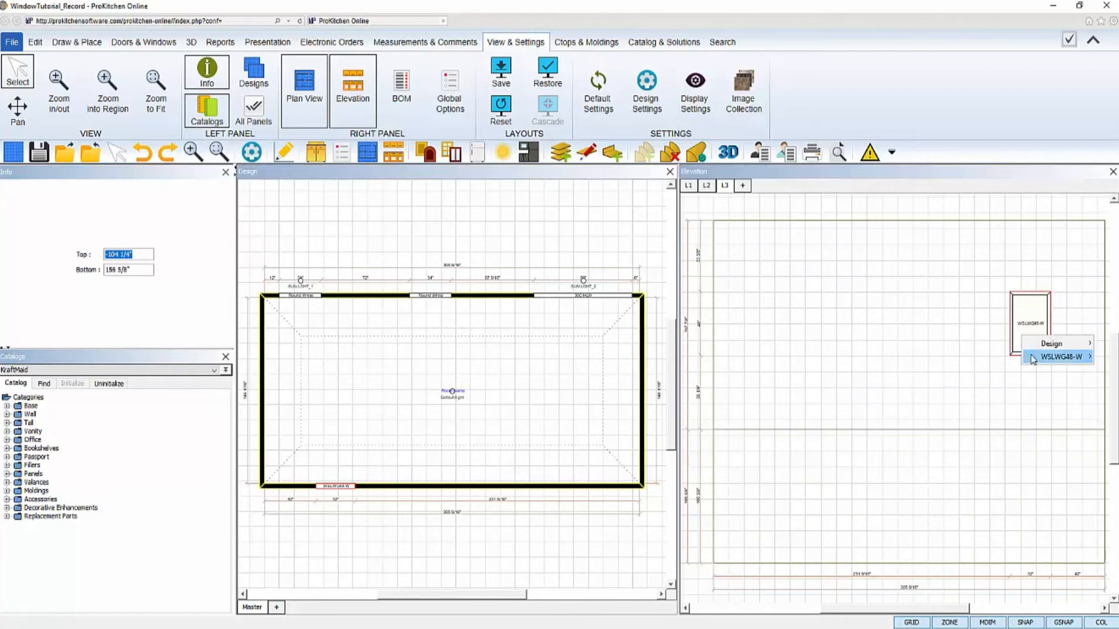
mouse_move(1038, 357)
left_click(998, 537)
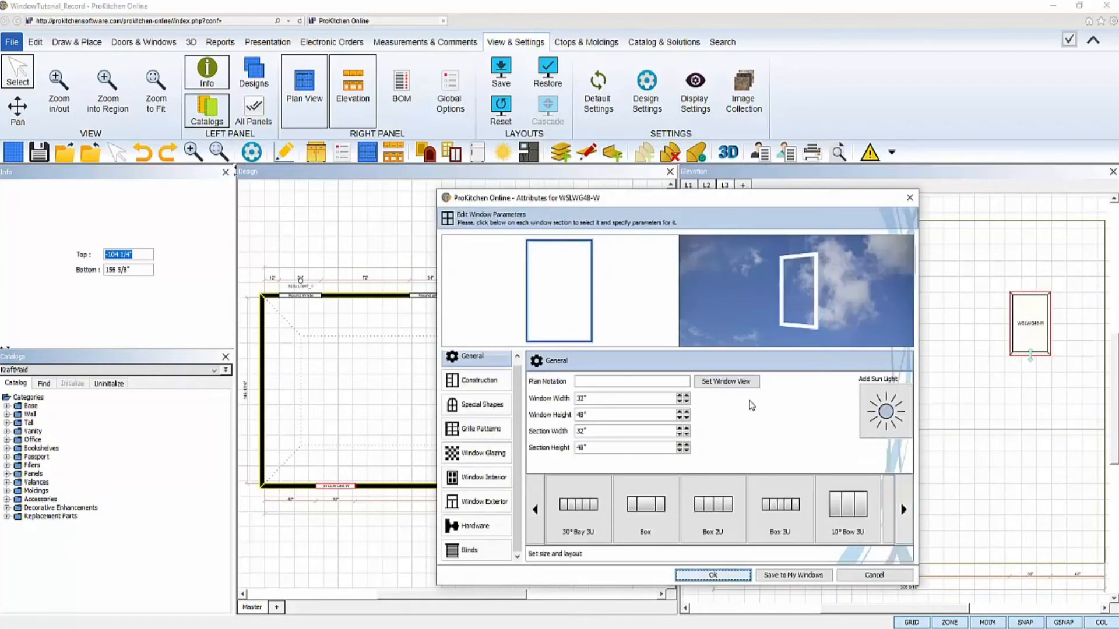
left_click(725, 382)
left_click(510, 294)
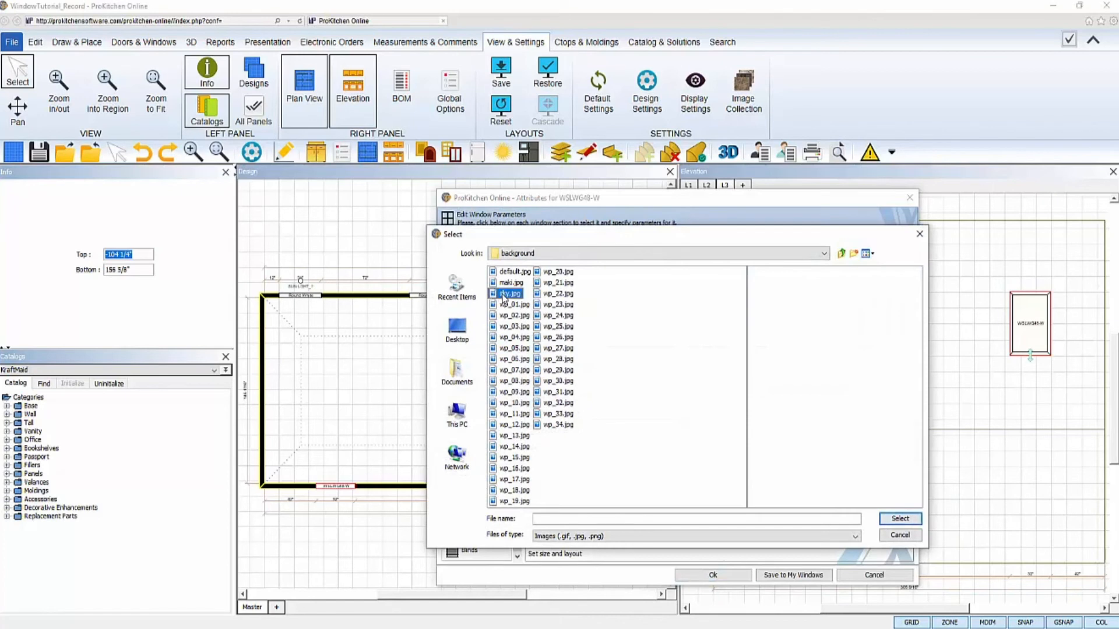
left_click(900, 519)
left_click(886, 410)
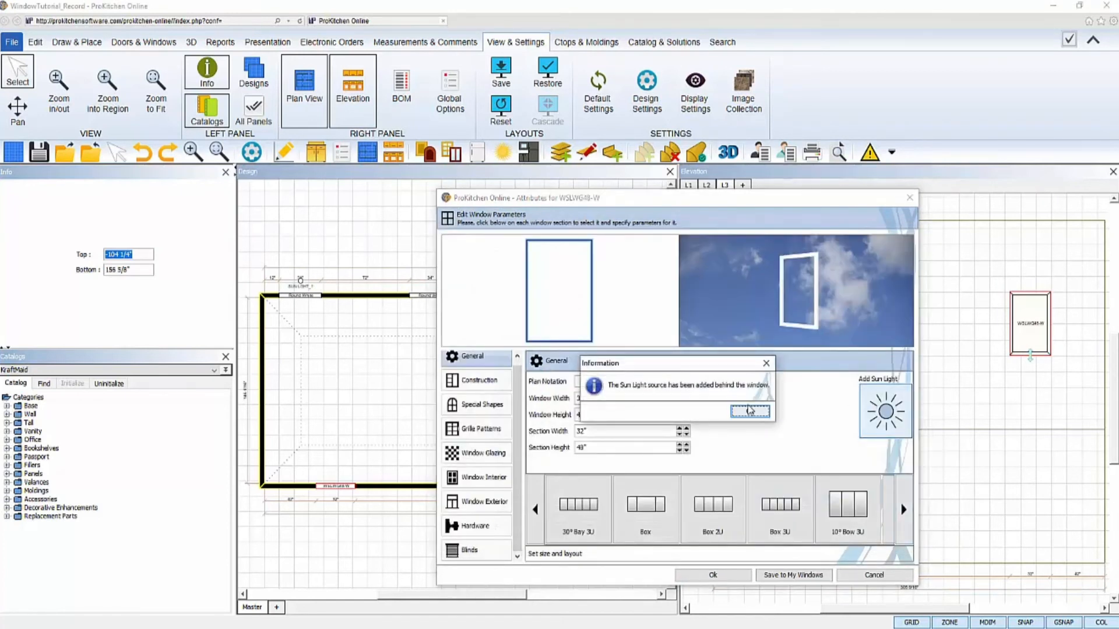
left_click(747, 412)
left_click(718, 579)
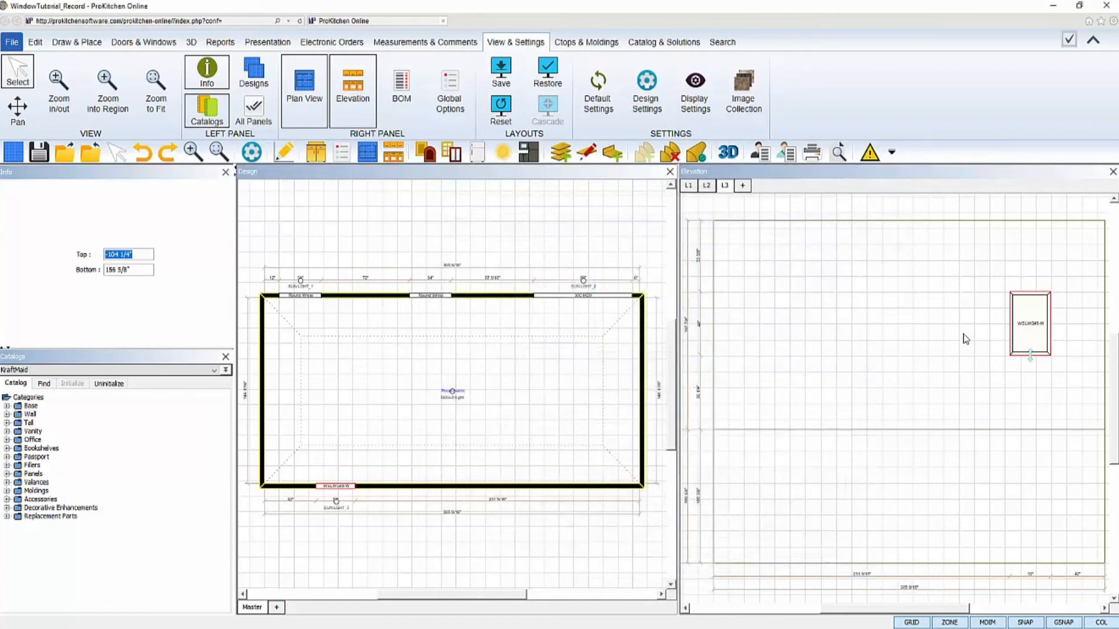
- Copy the skylight in the elevation and place the duplicate at the same height, about 40 1/8" to the left of the original
right_click(1024, 319)
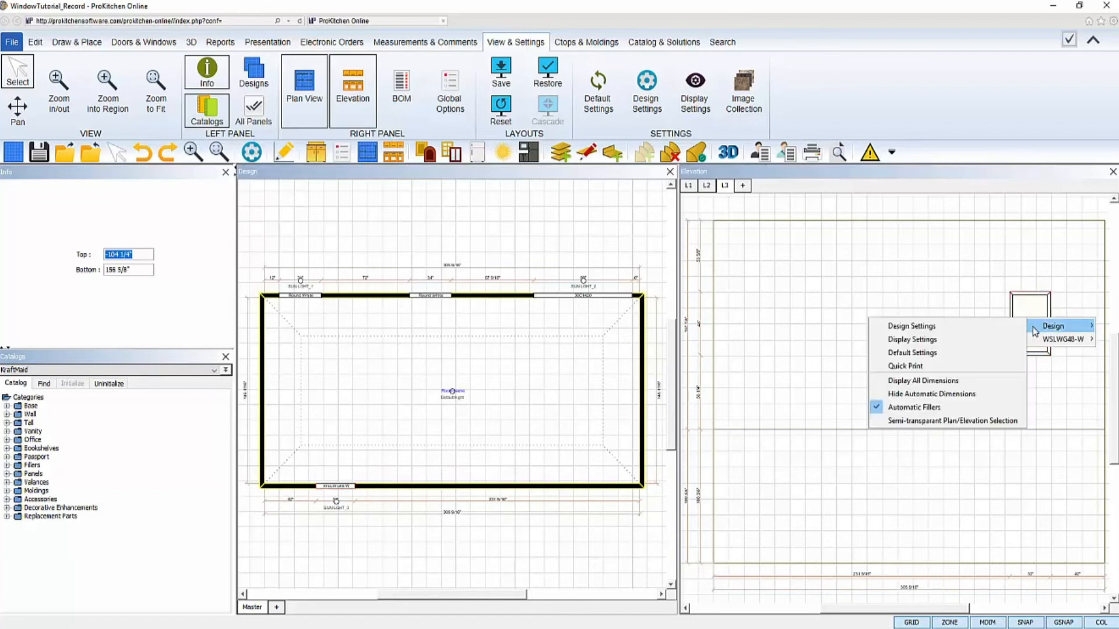
mouse_move(1040, 340)
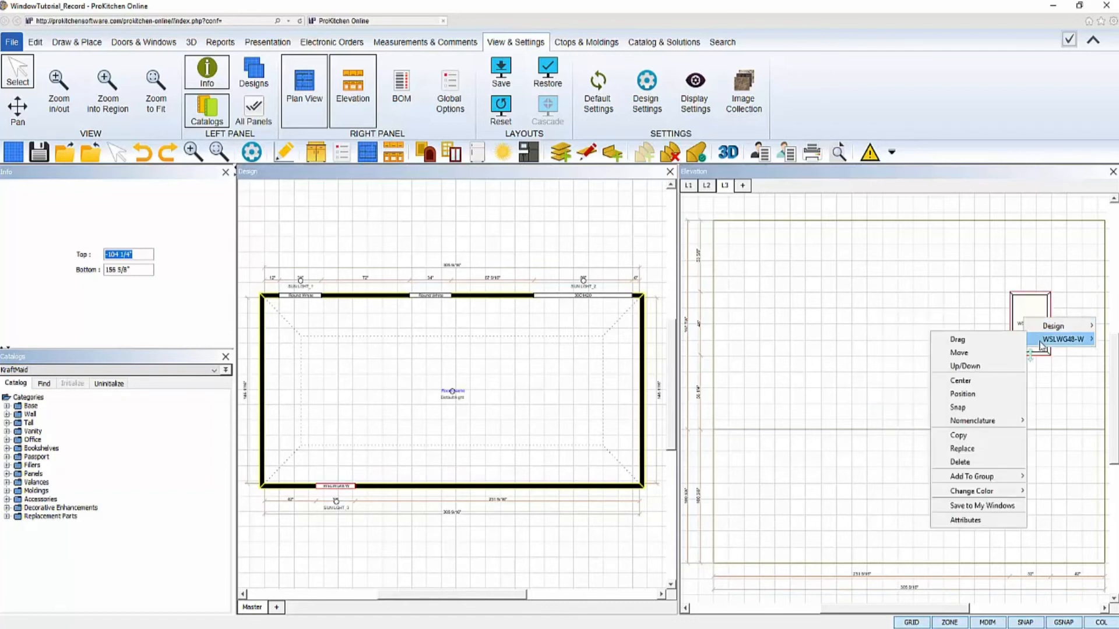
left_click(980, 438)
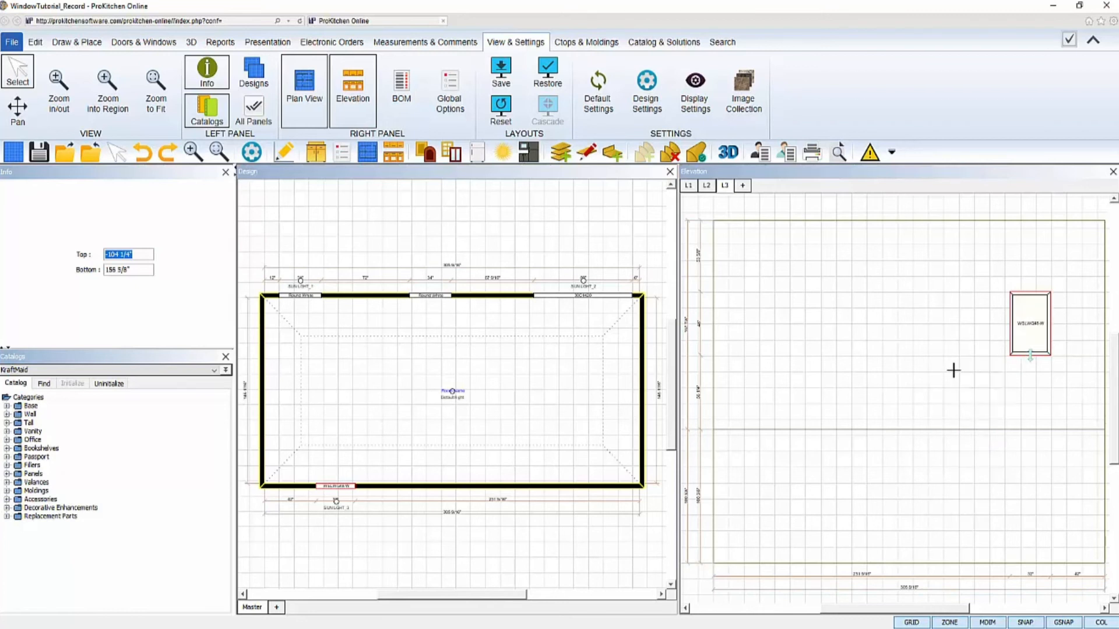
left_click(936, 327)
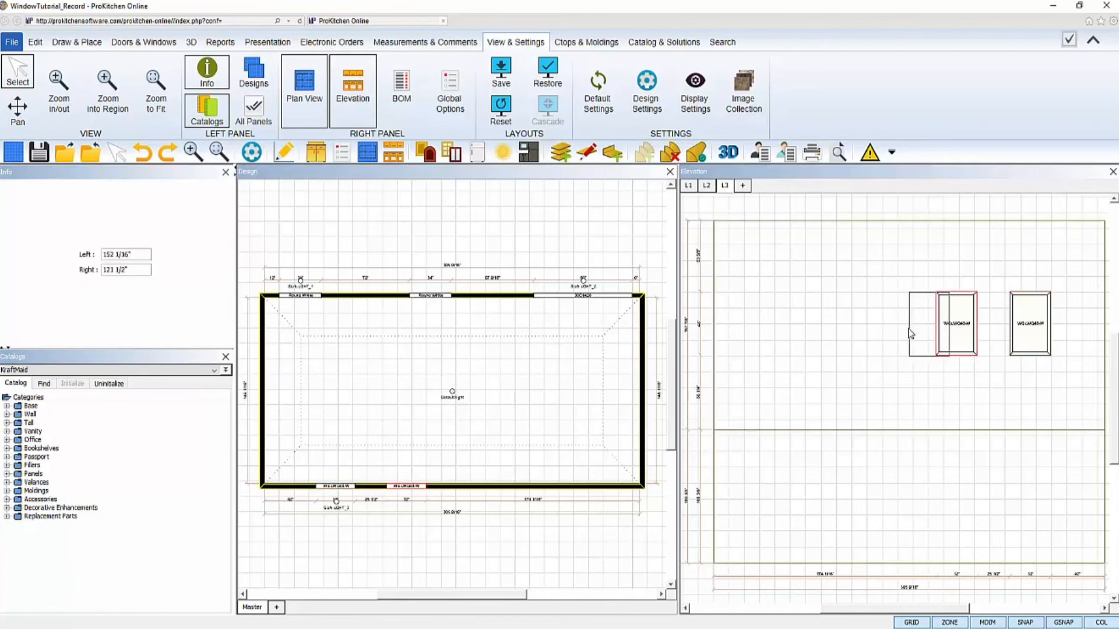
left_click_drag(910, 333, 920, 336)
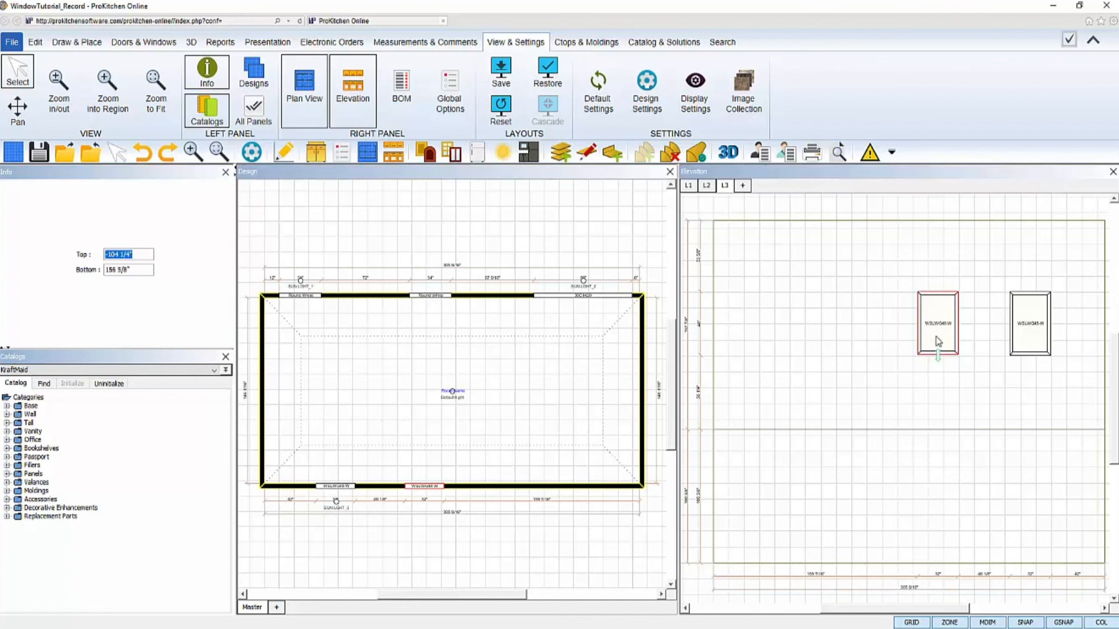
- Copy the second skylight and place a third one at the same height, about 42 1/8" to its left
right_click(938, 342)
mouse_move(1000, 357)
left_click(1048, 455)
left_click(861, 334)
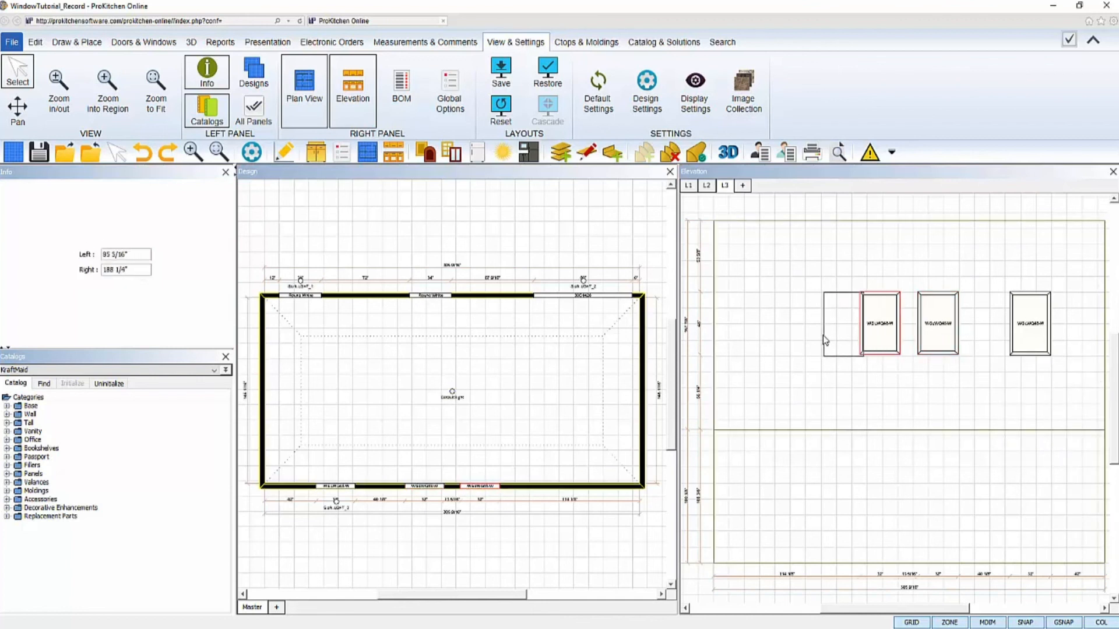
left_click(825, 340)
- Copy the third skylight, place a fourth one 14 13/16" from the elevation's left wall end, and close the elevation view
right_click(838, 337)
mouse_move(883, 343)
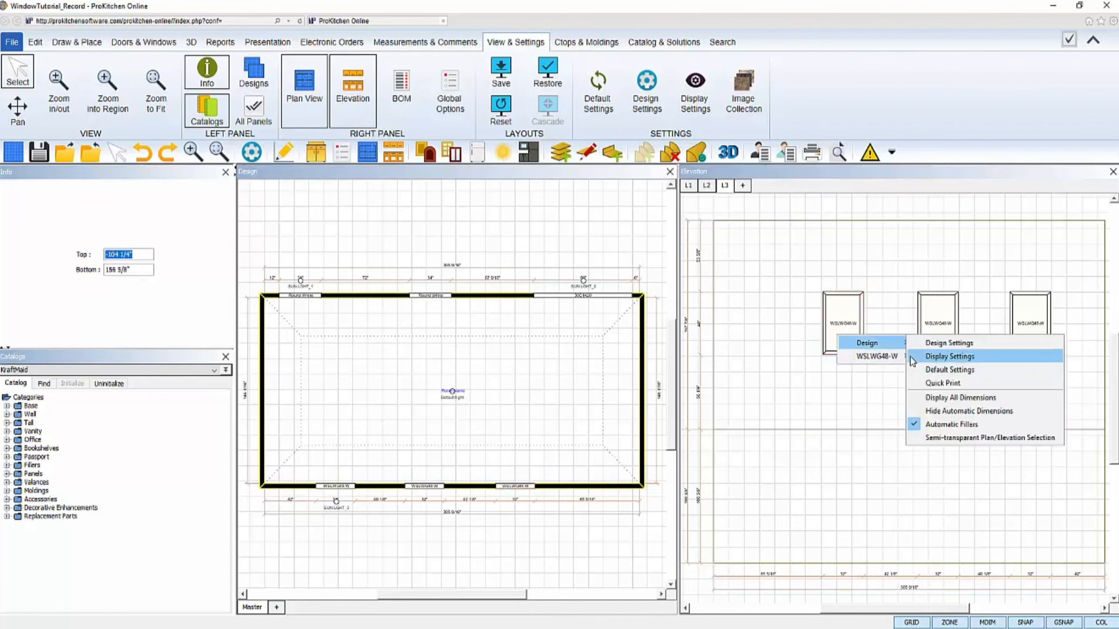
left_click(951, 450)
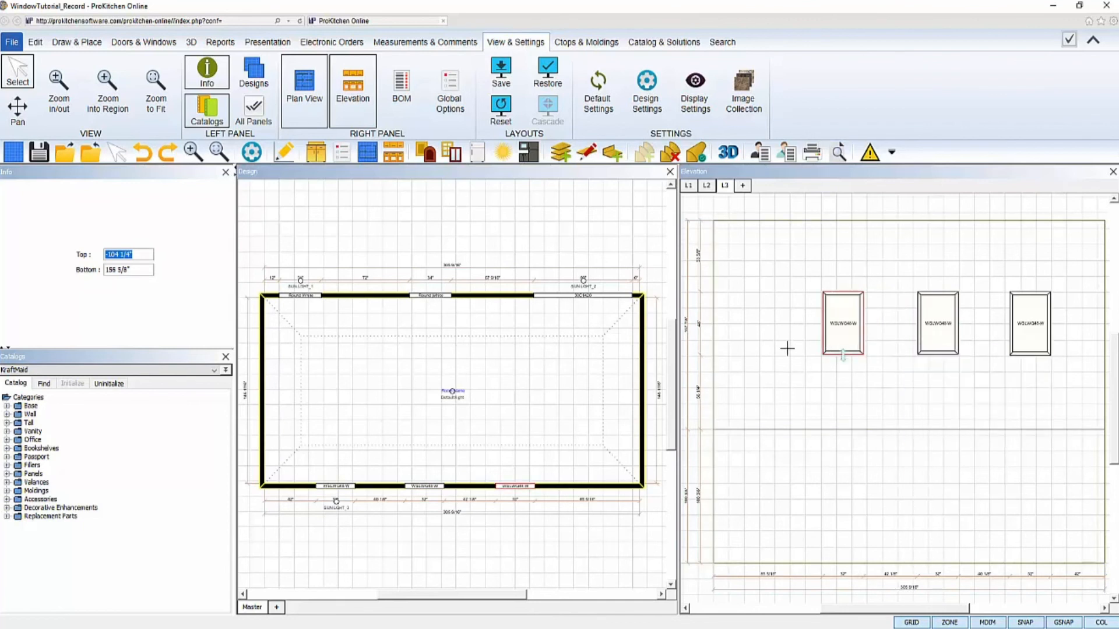
left_click(768, 327)
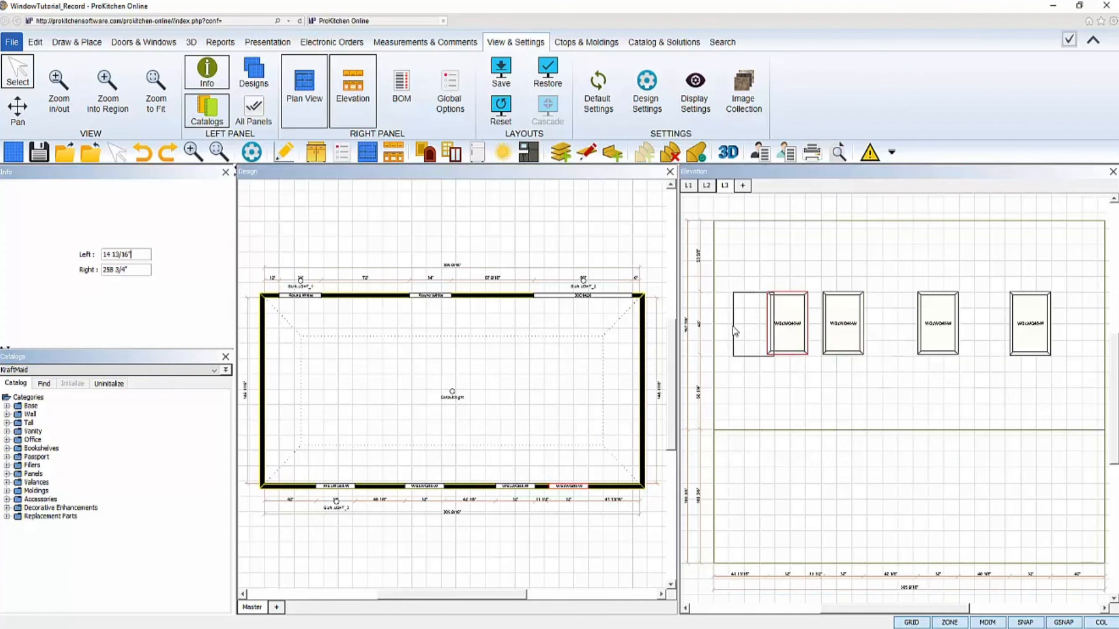
left_click(736, 331)
left_click(738, 363)
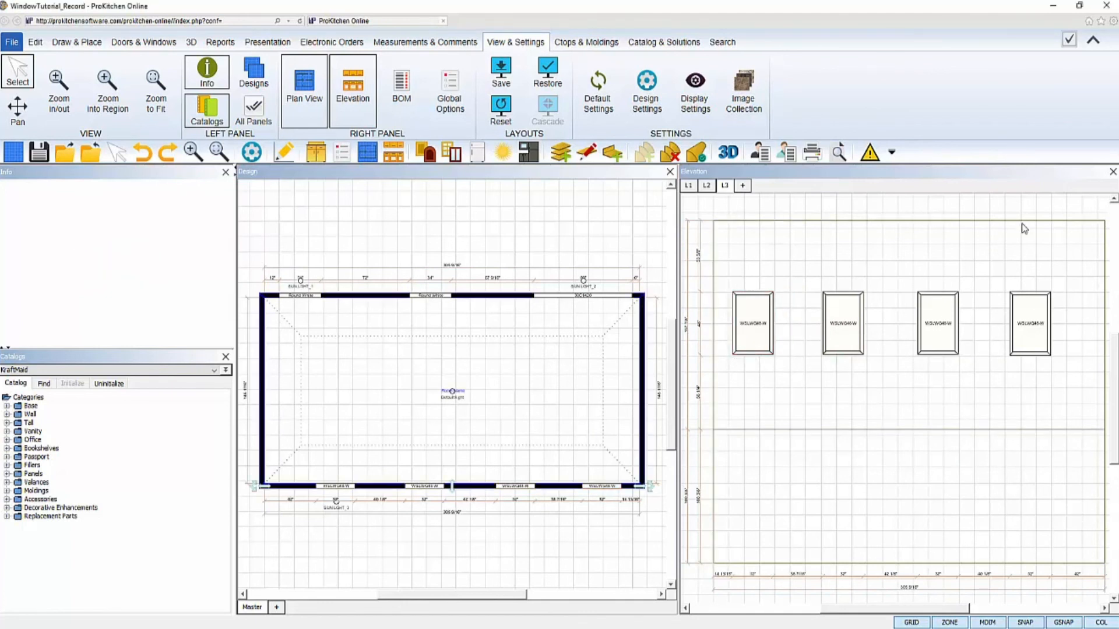
left_click(1113, 172)
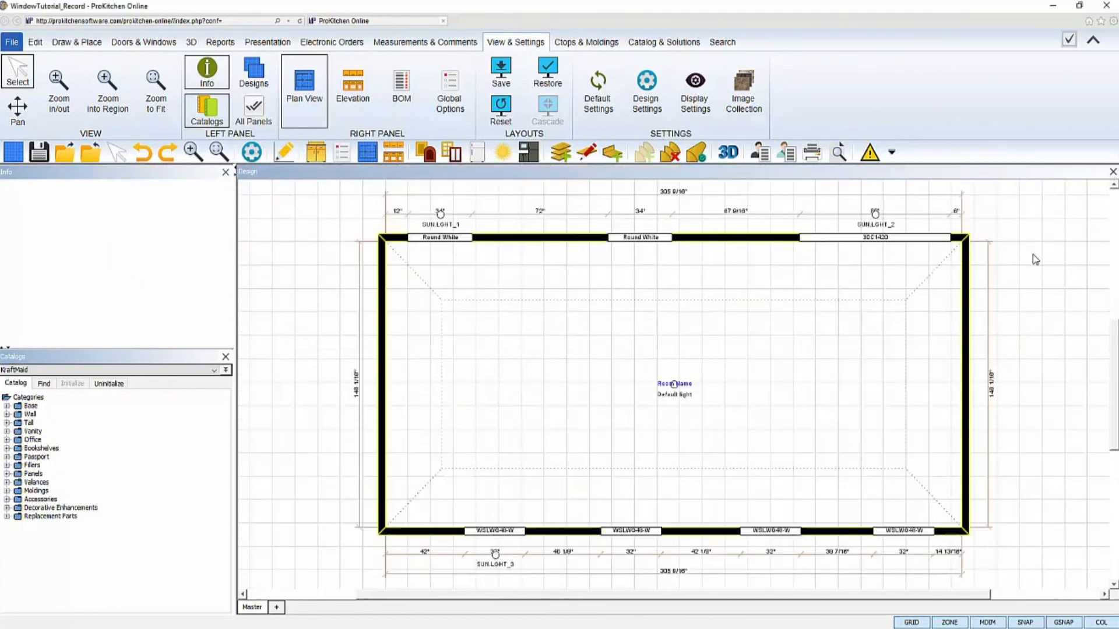